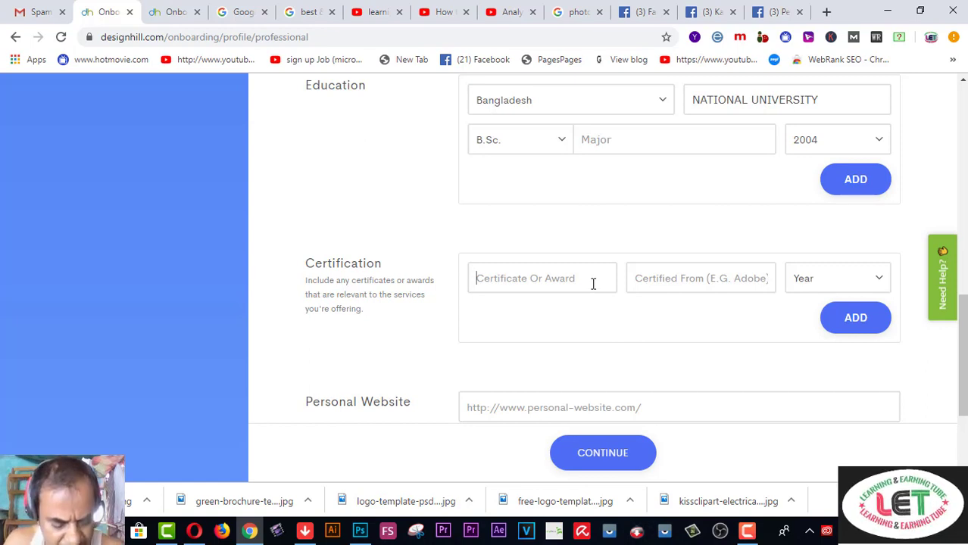
- Record the certification as BTEB, certified in GRAPHIC DESIGN, year 2014
text(BTEB)
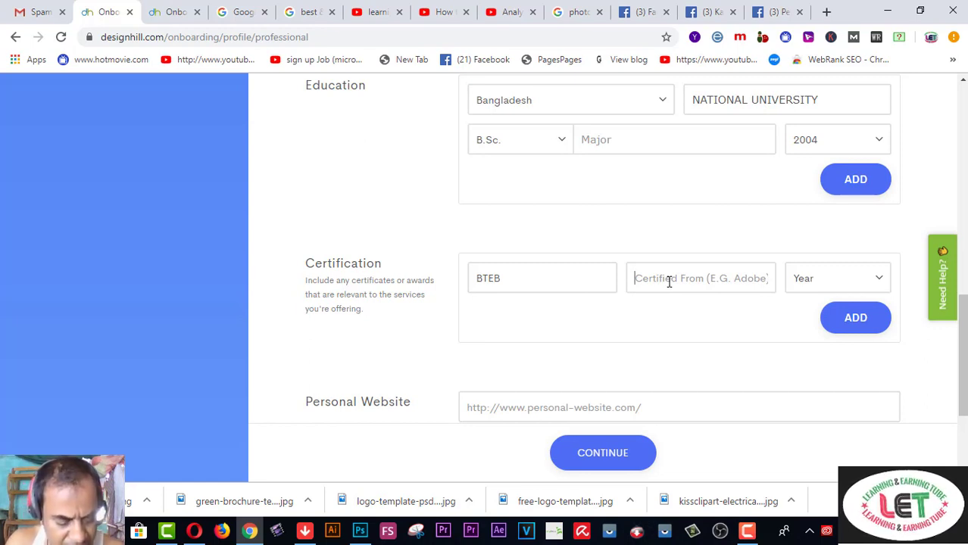
click(670, 282)
text(GRA)
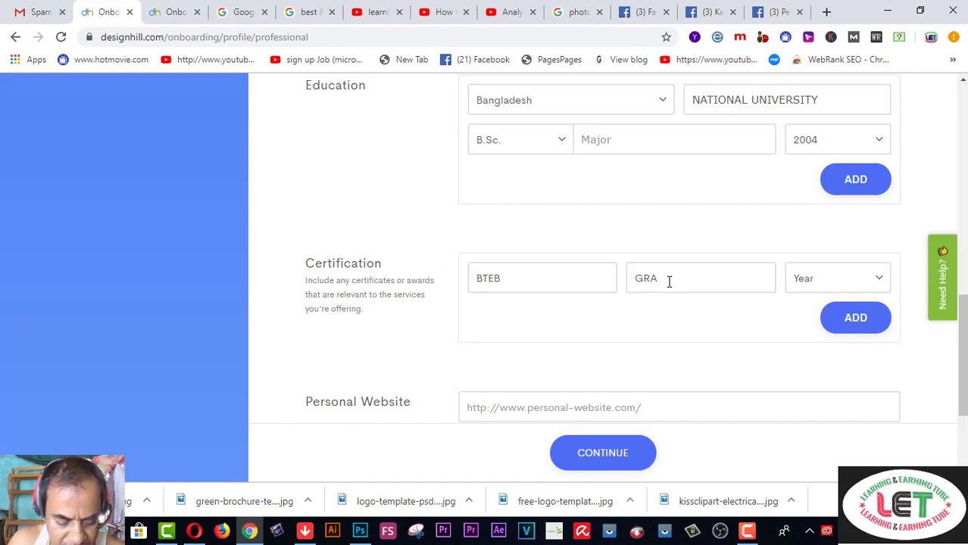
text(PHIC)
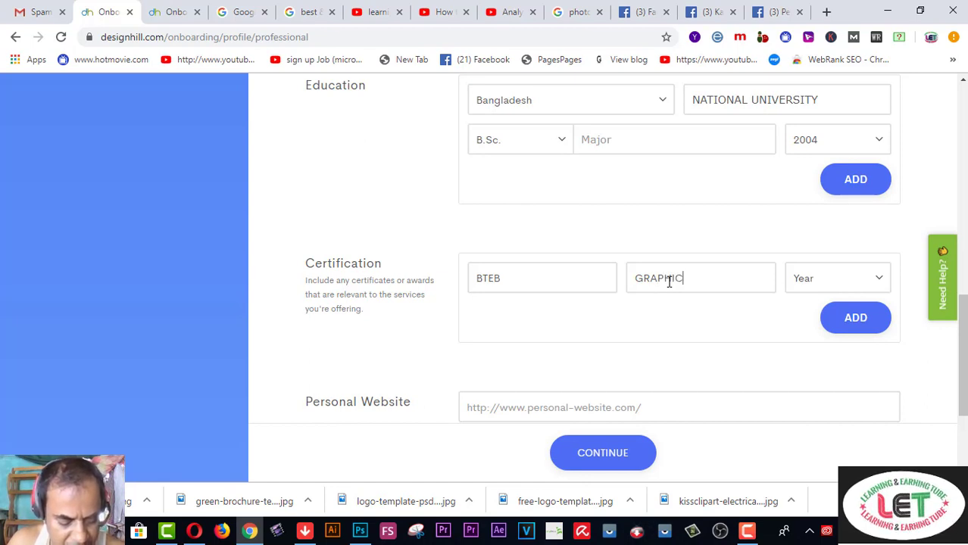
text( DES)
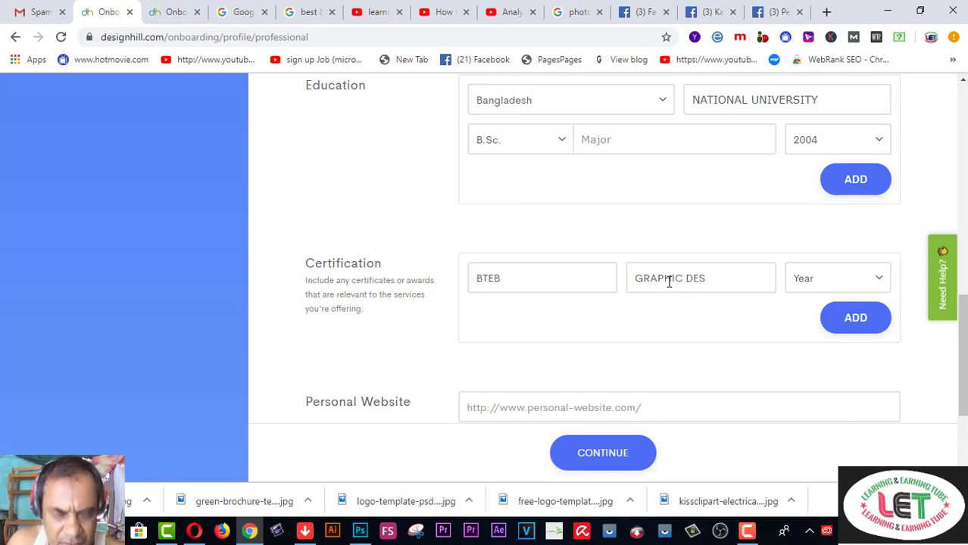
text(IGN)
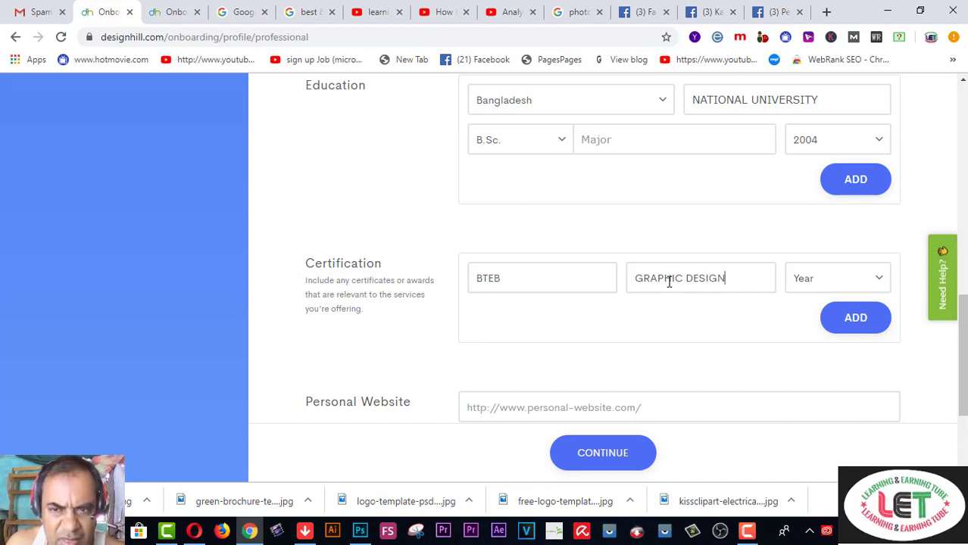
click(881, 281)
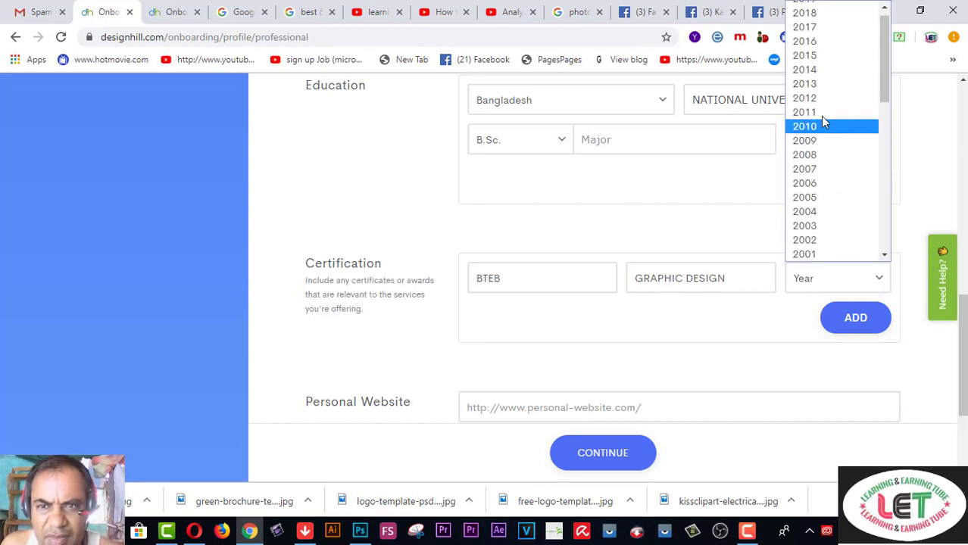
click(805, 69)
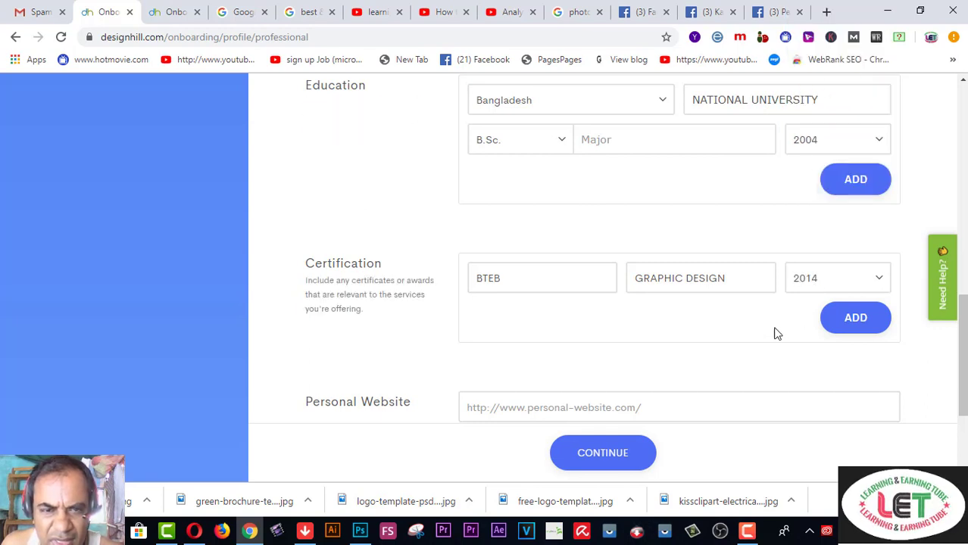
scroll(771, 360, down, 1)
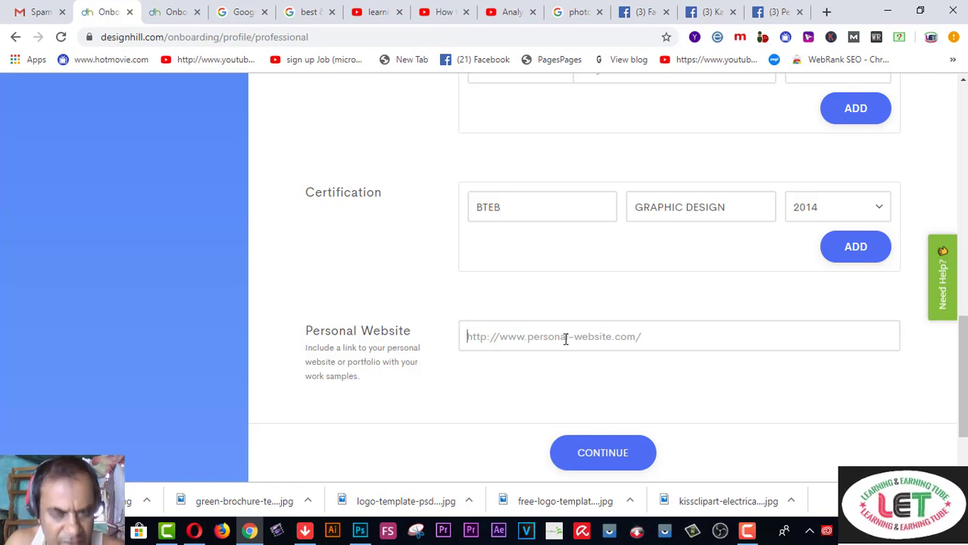
text(https://)
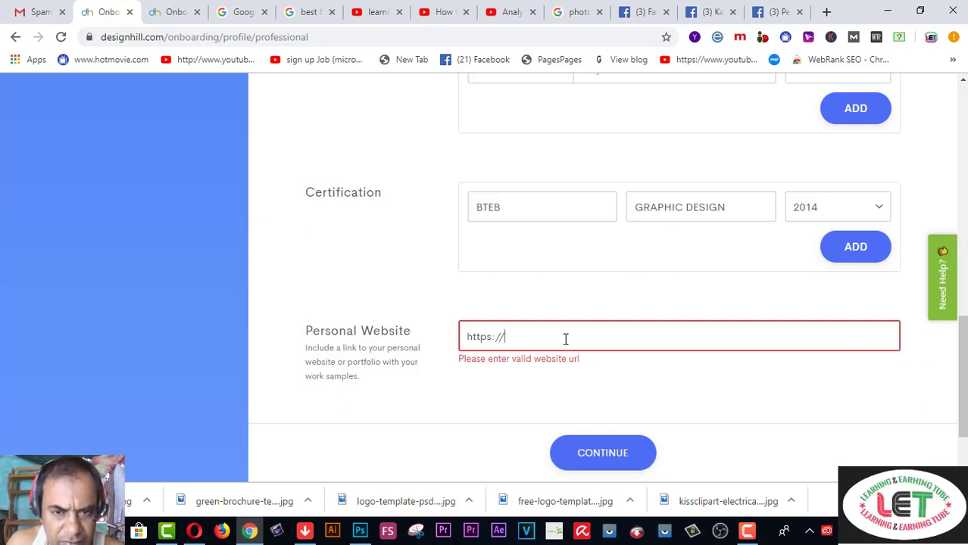
text(we)
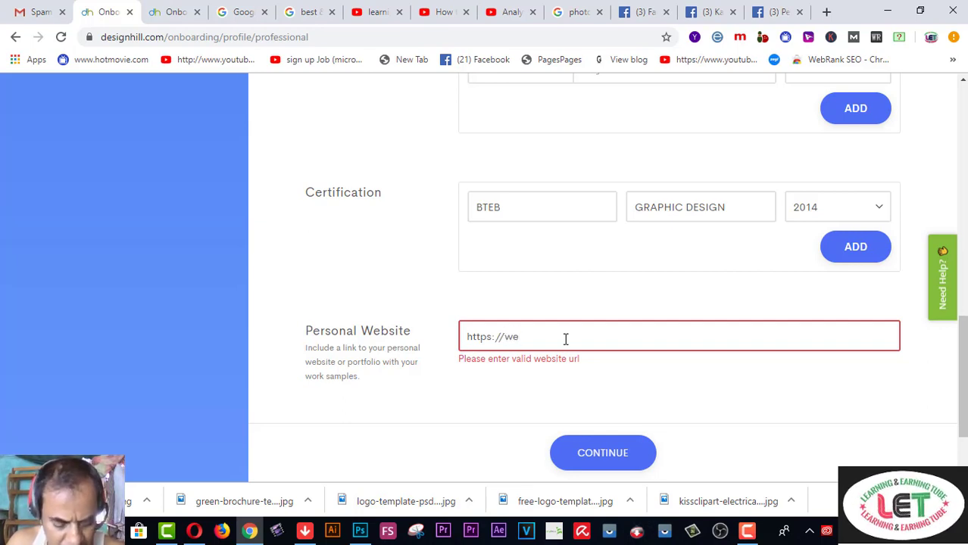
text(bdesi)
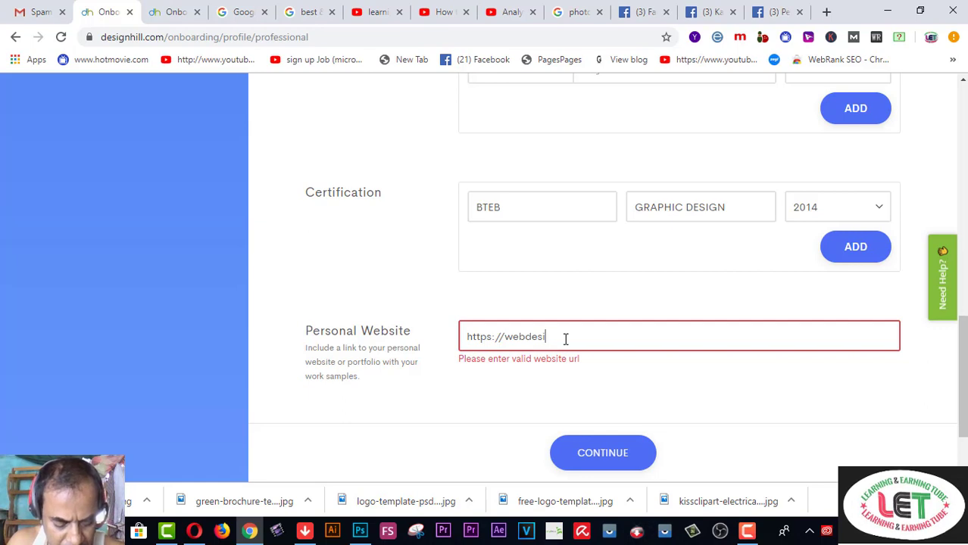
text(gndo)
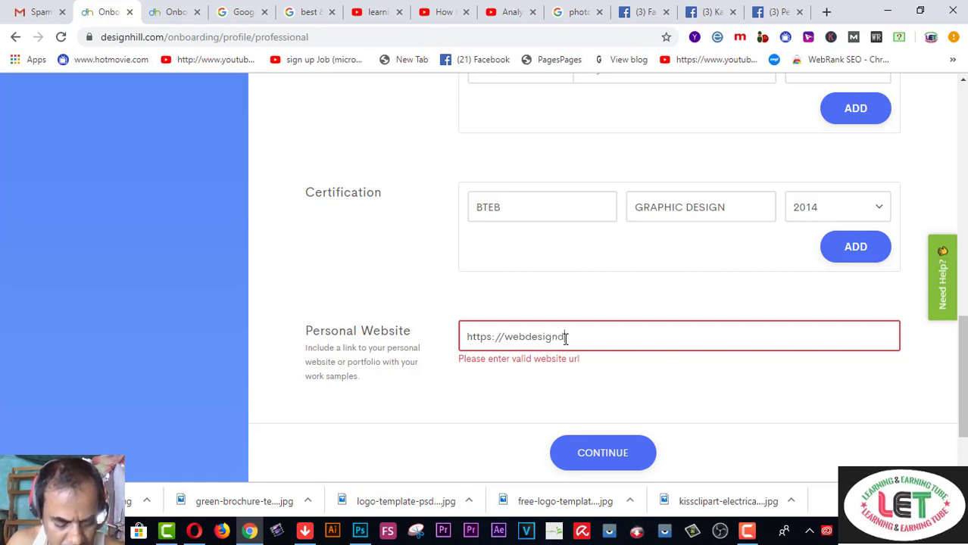
text(.b)
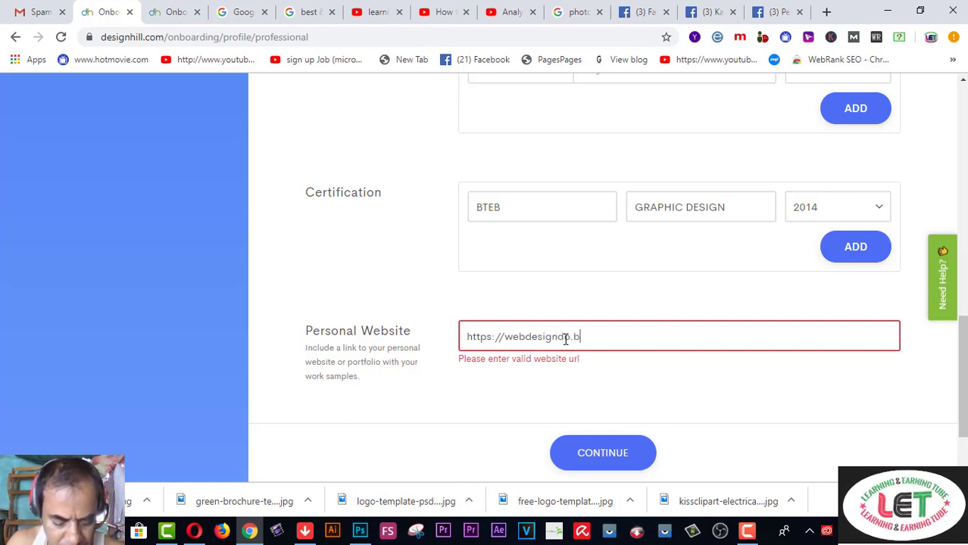
text(logsp)
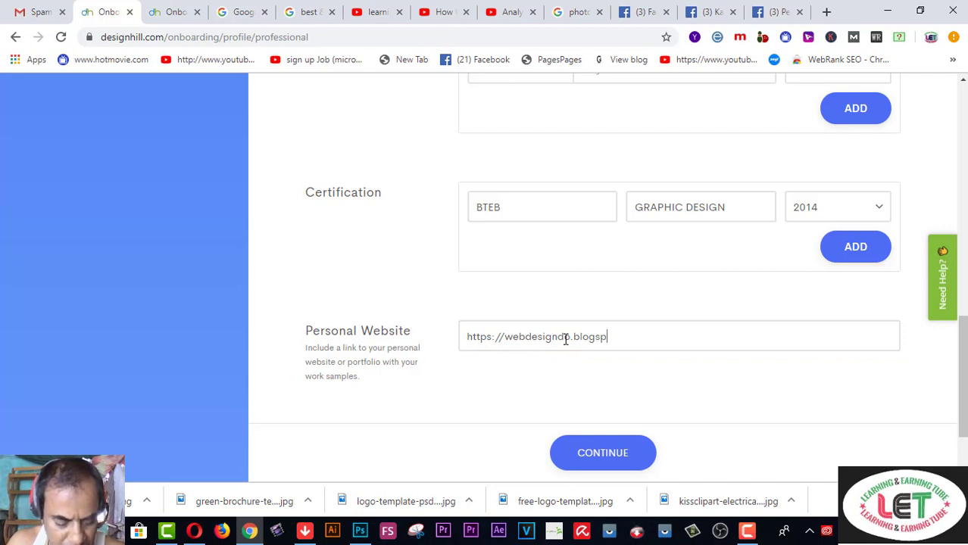
text(ot.)
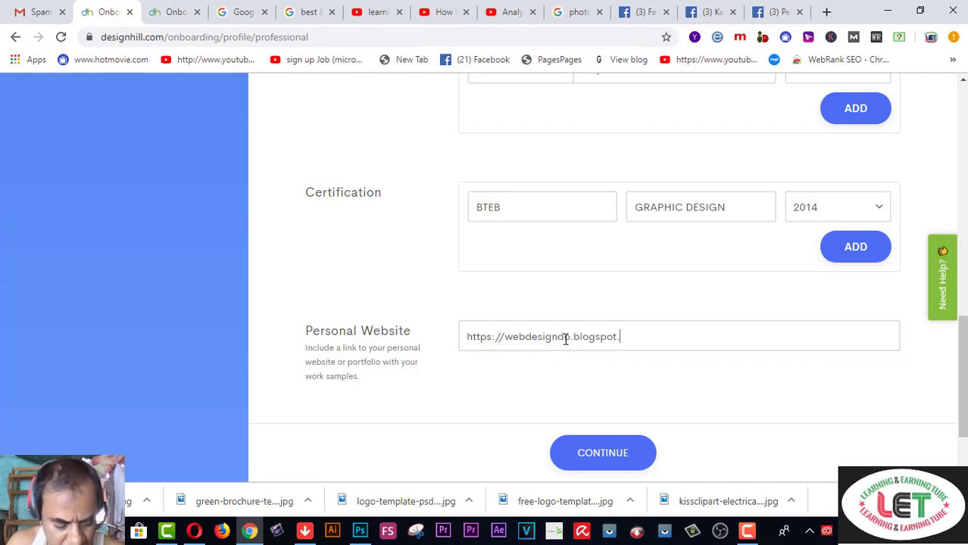
text(com)
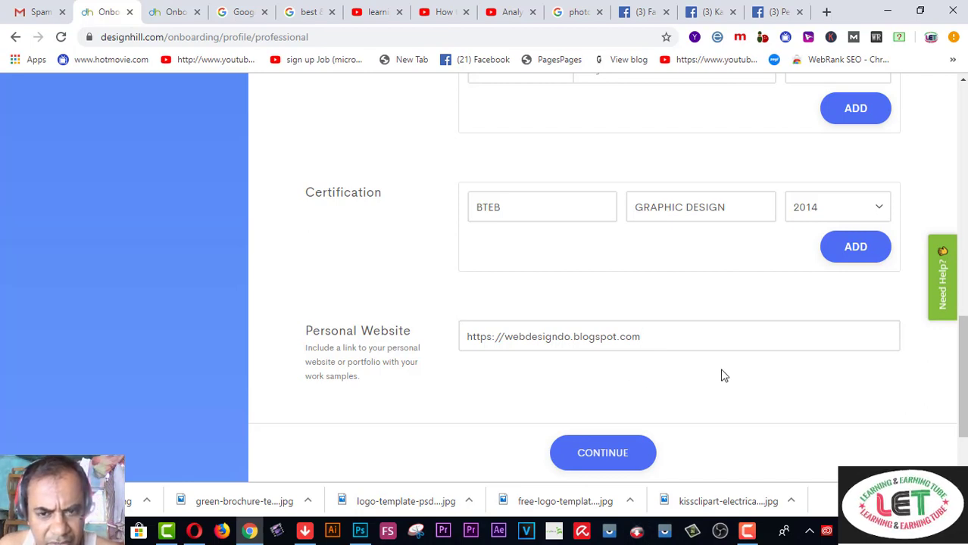
scroll(721, 373, down, 1)
scroll(718, 372, down, 2)
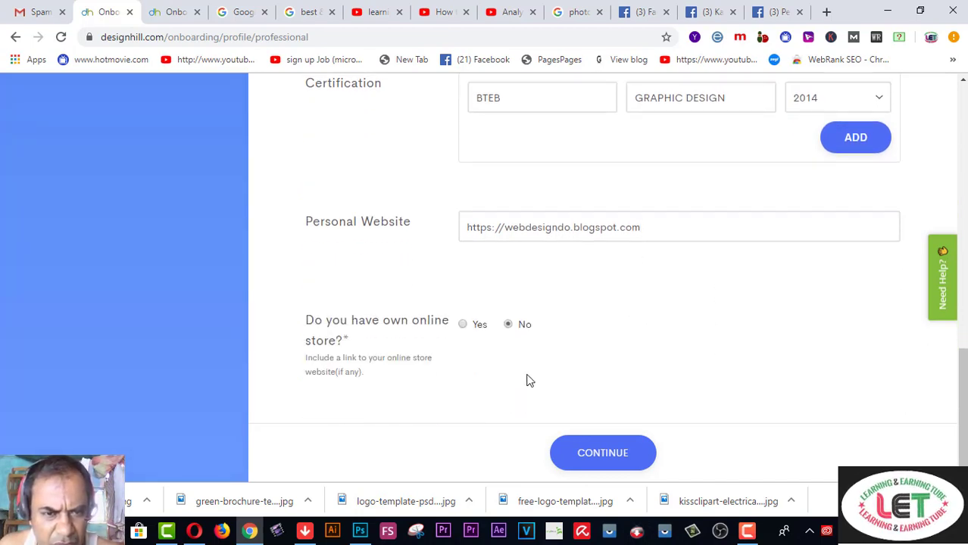
- Answer No to owning an online store and continue to the social profile step
click(463, 326)
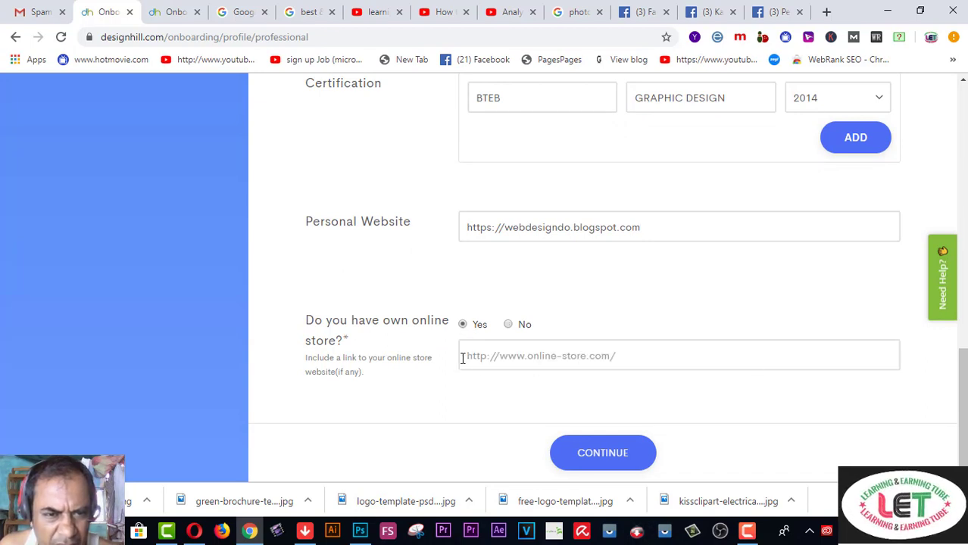
click(508, 325)
click(620, 455)
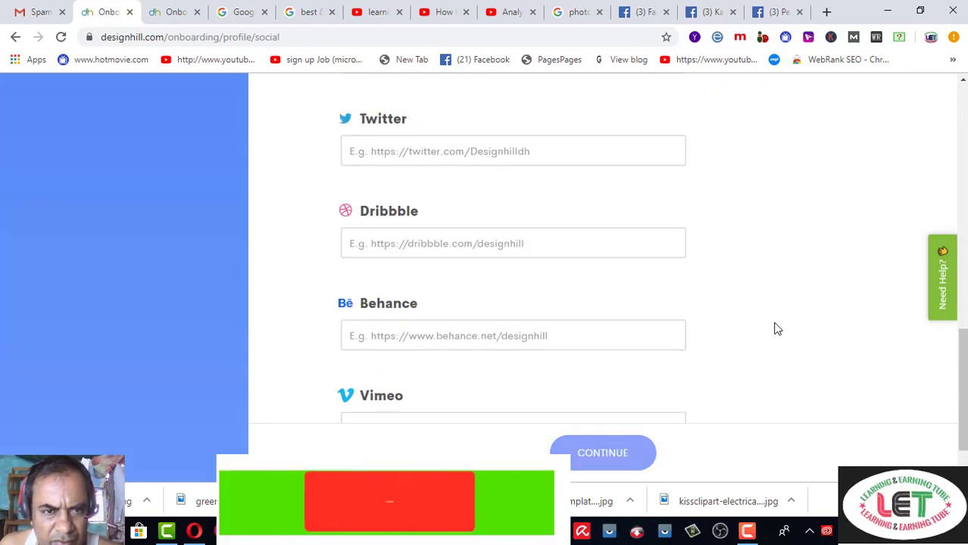
- Bring up your own Facebook profile page from the social presence step
scroll(776, 329, up, 2)
scroll(775, 328, up, 8)
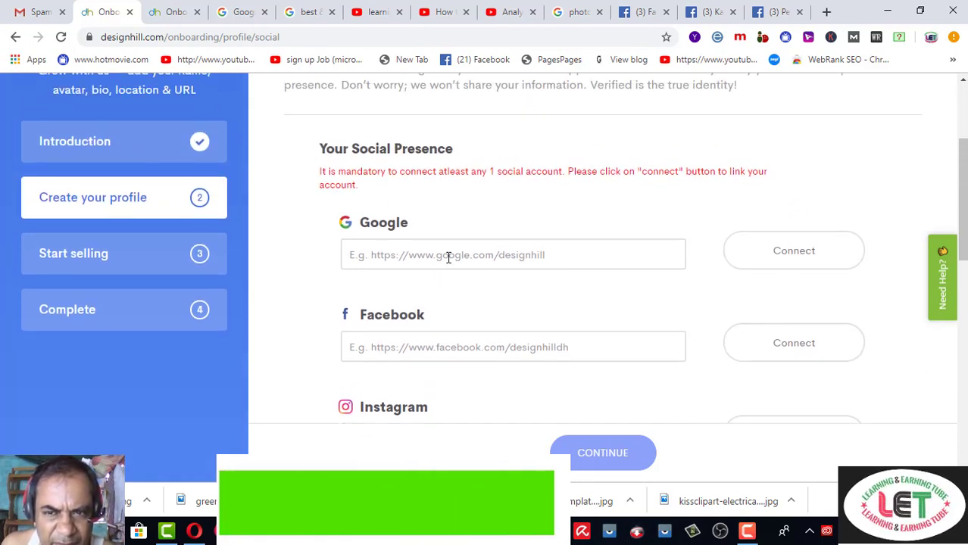
click(453, 347)
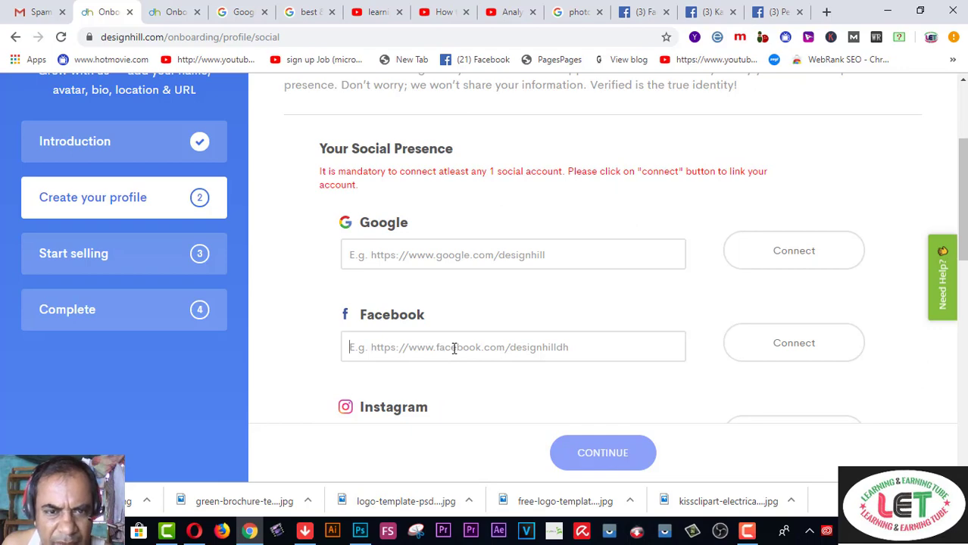
click(655, 13)
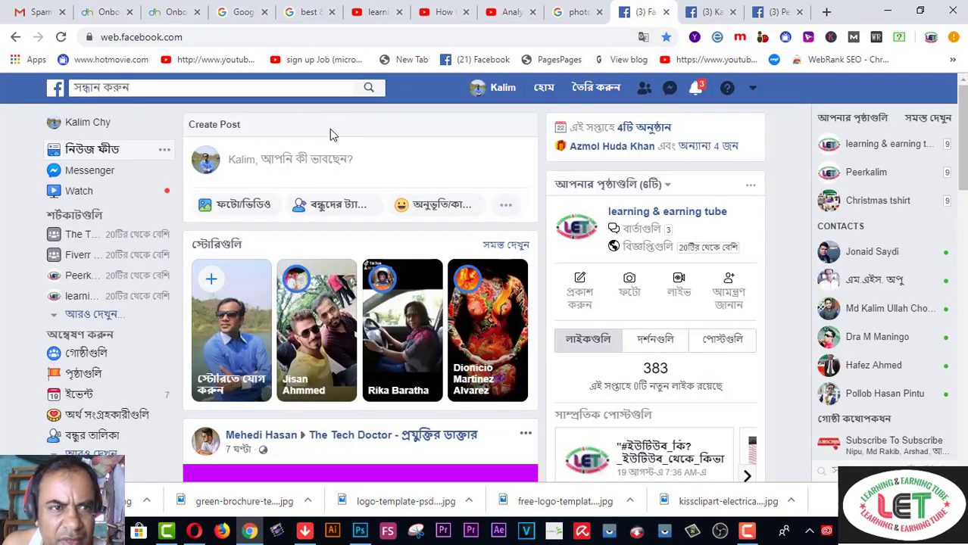
click(500, 87)
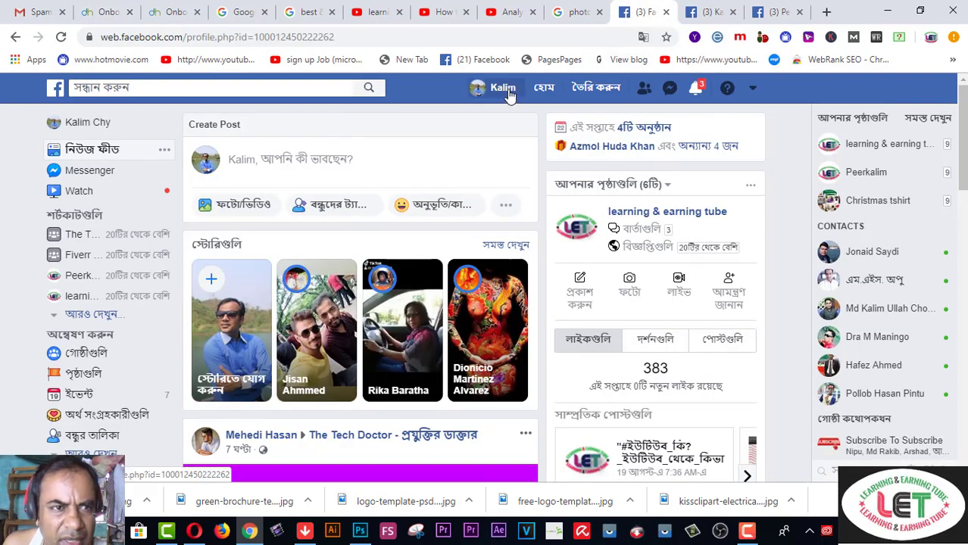
- Copy the Facebook profile URL and return to Designhill, closing the duplicate tab
click(280, 37)
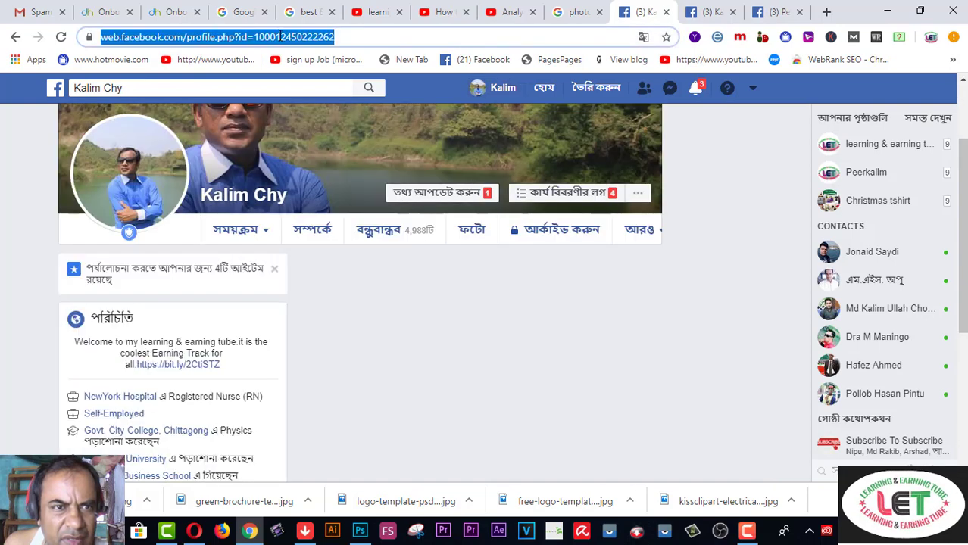
right_click(280, 37)
click(309, 115)
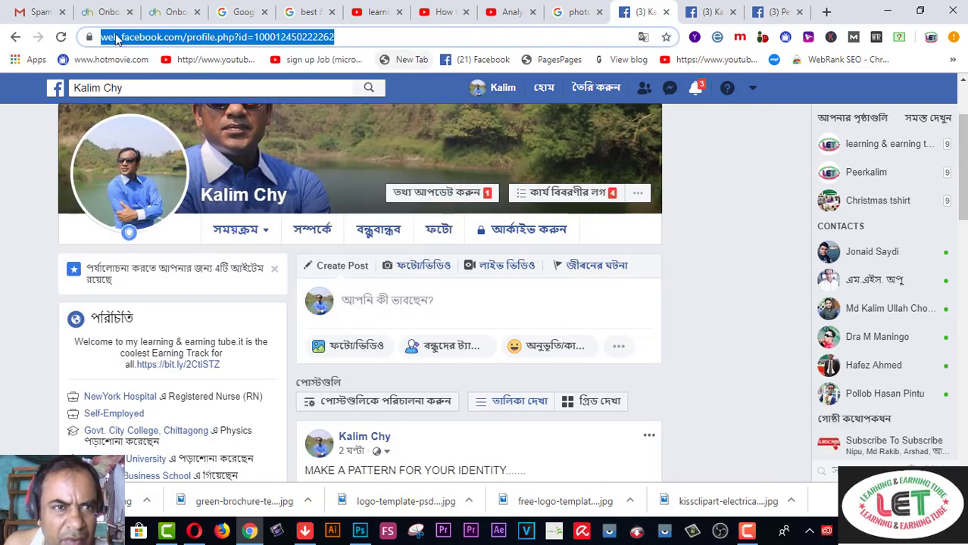
click(168, 15)
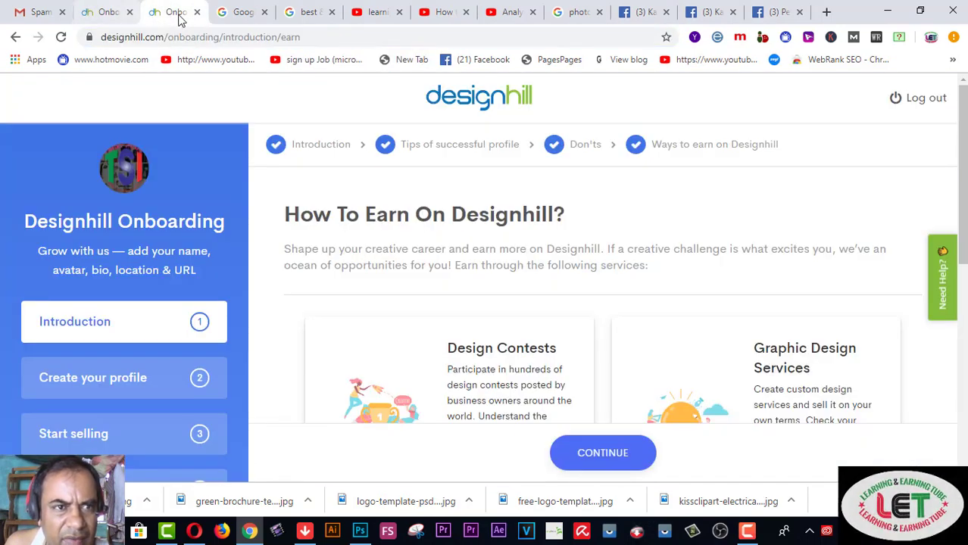
key(ctrl+w)
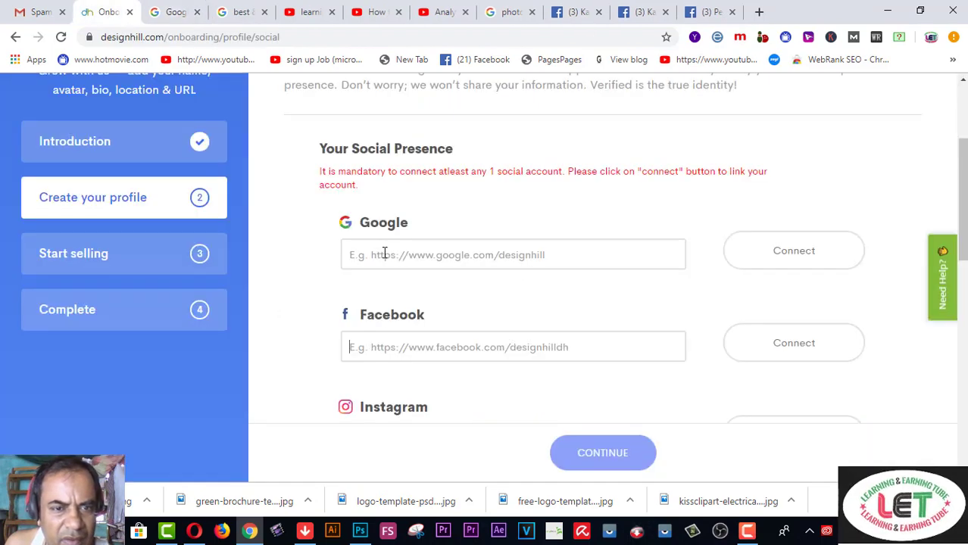
- Paste the copied Facebook profile link into the Facebook field and continue to Account Security
click(389, 347)
right_click(389, 347)
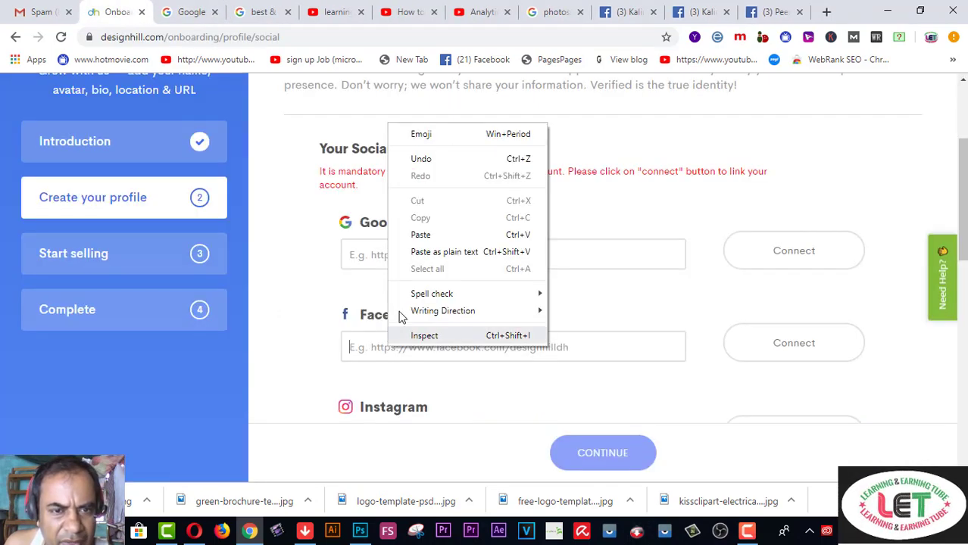
click(421, 241)
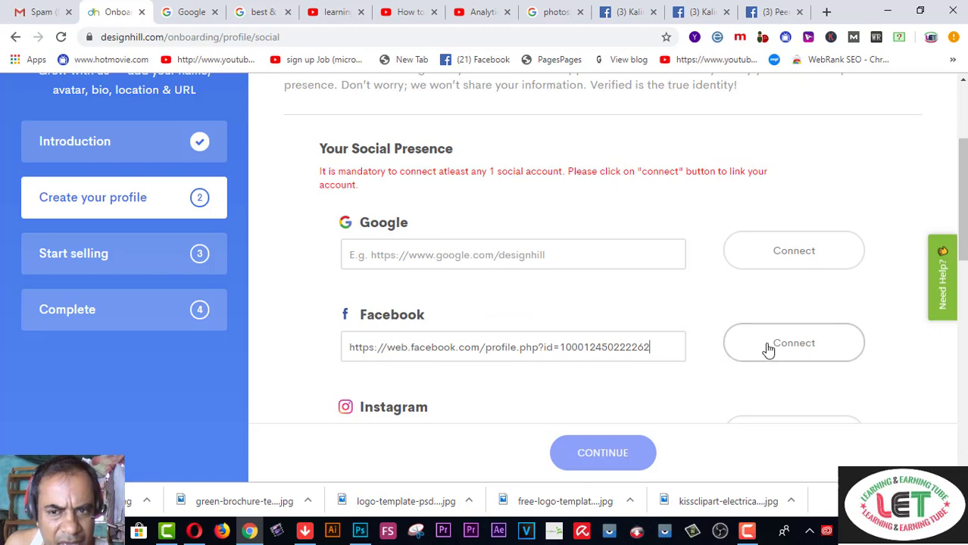
scroll(687, 329, down, 1)
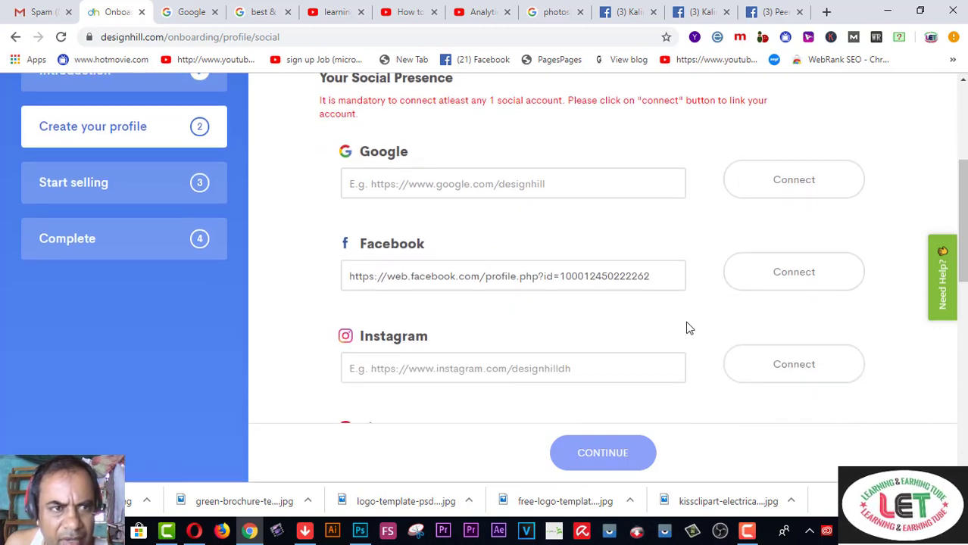
scroll(607, 358, down, 1)
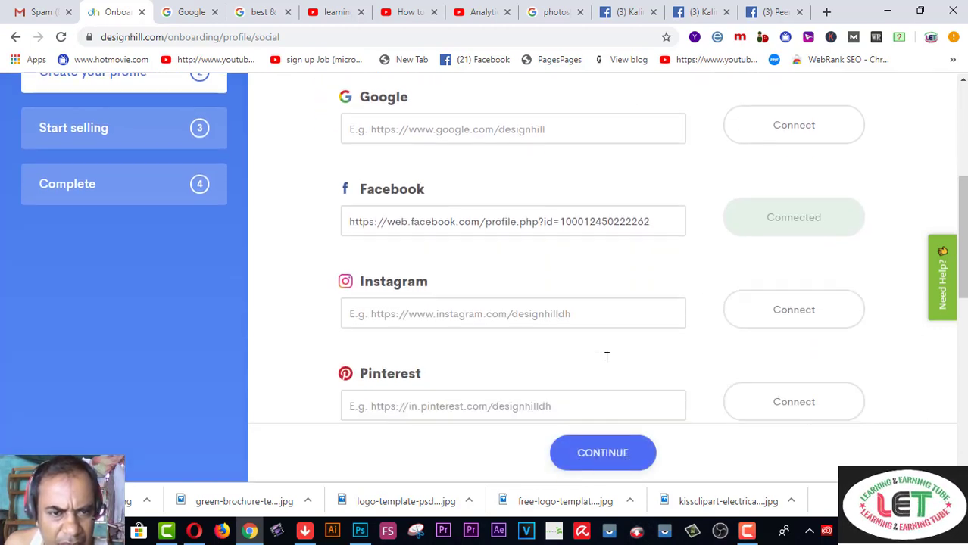
scroll(536, 350, down, 4)
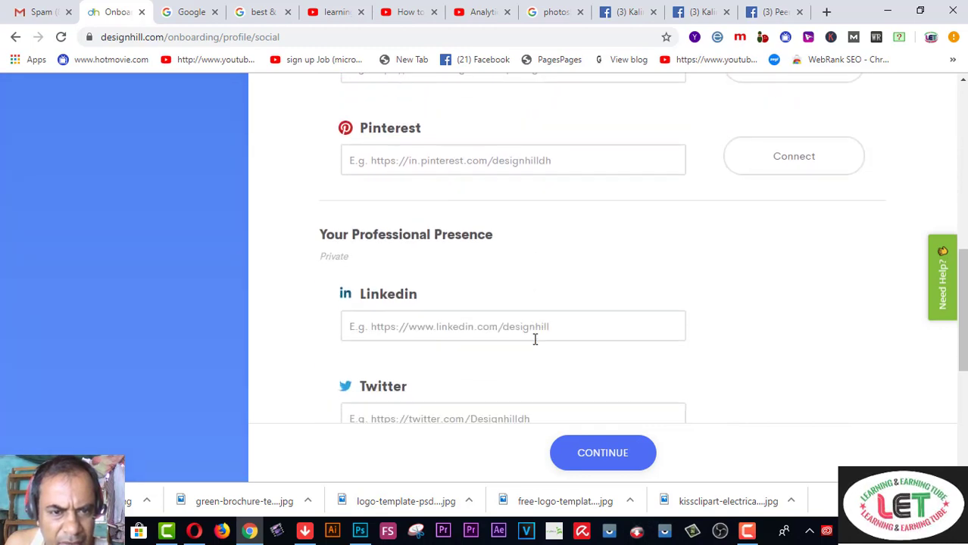
scroll(535, 341, down, 5)
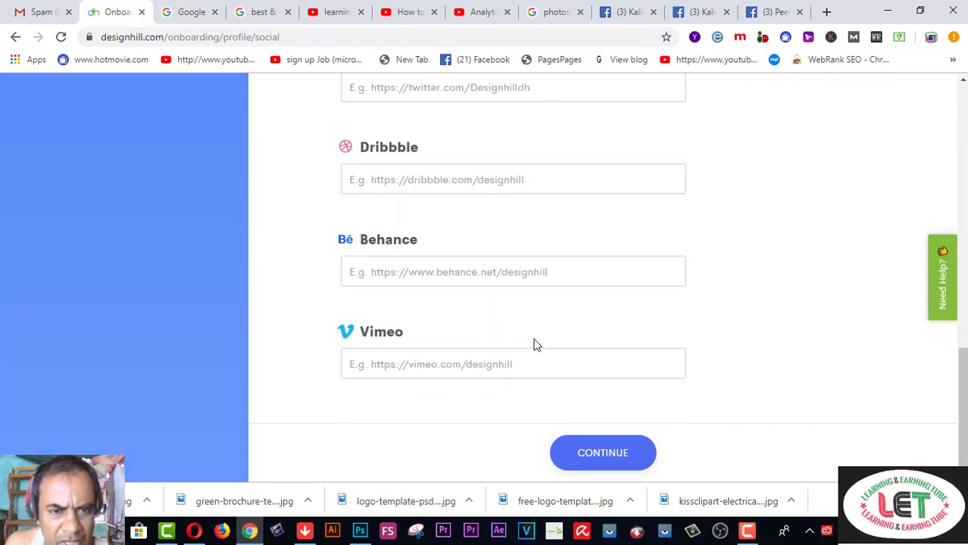
click(602, 458)
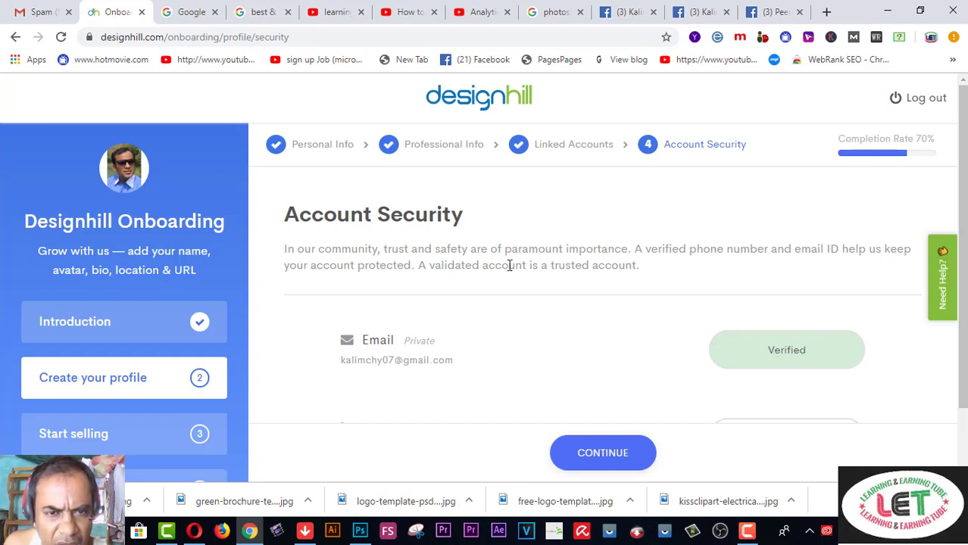
- Add the saved phone number and request an SMS verification code
scroll(666, 318, down, 1)
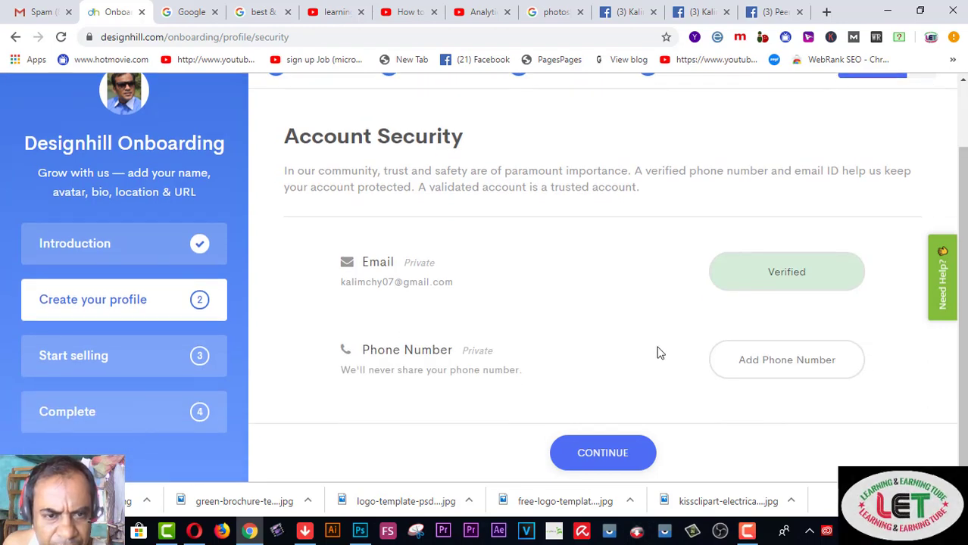
click(786, 367)
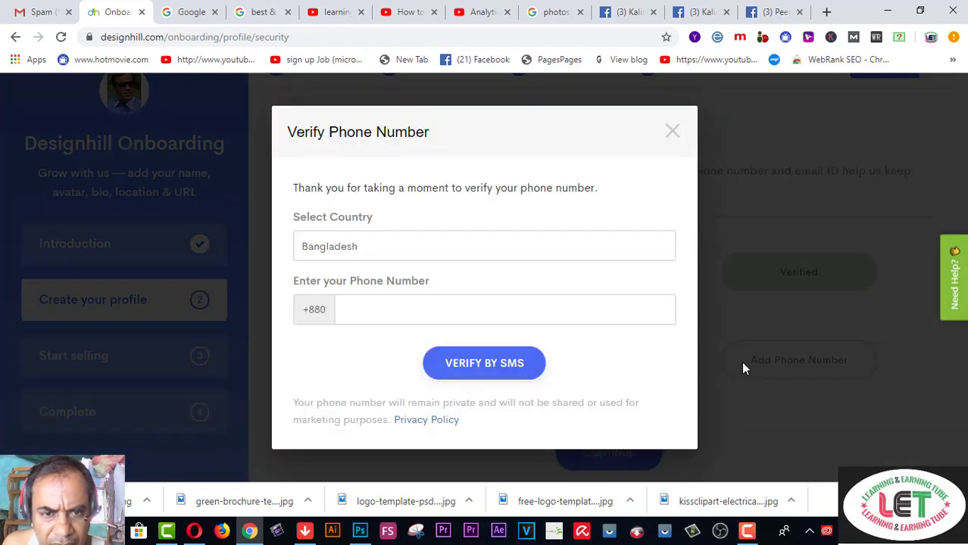
click(349, 310)
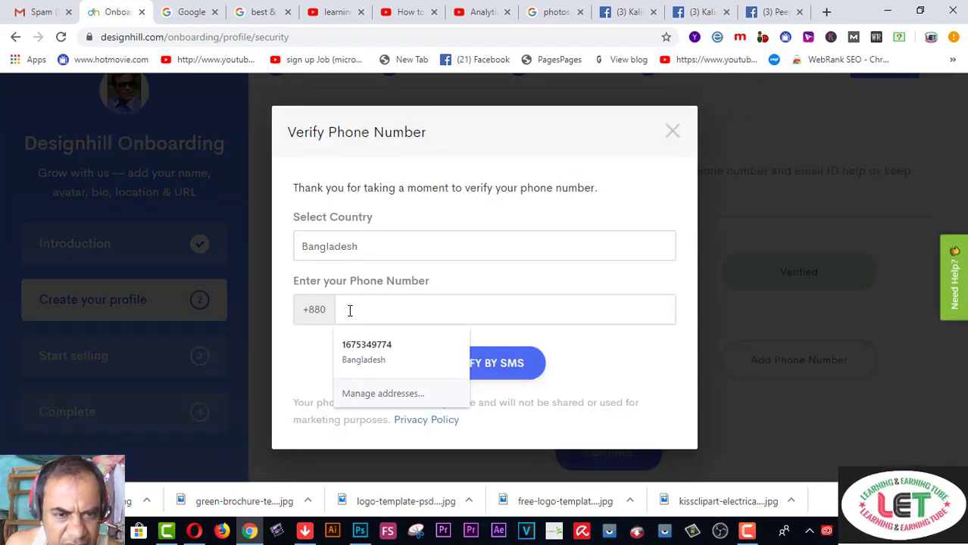
click(364, 347)
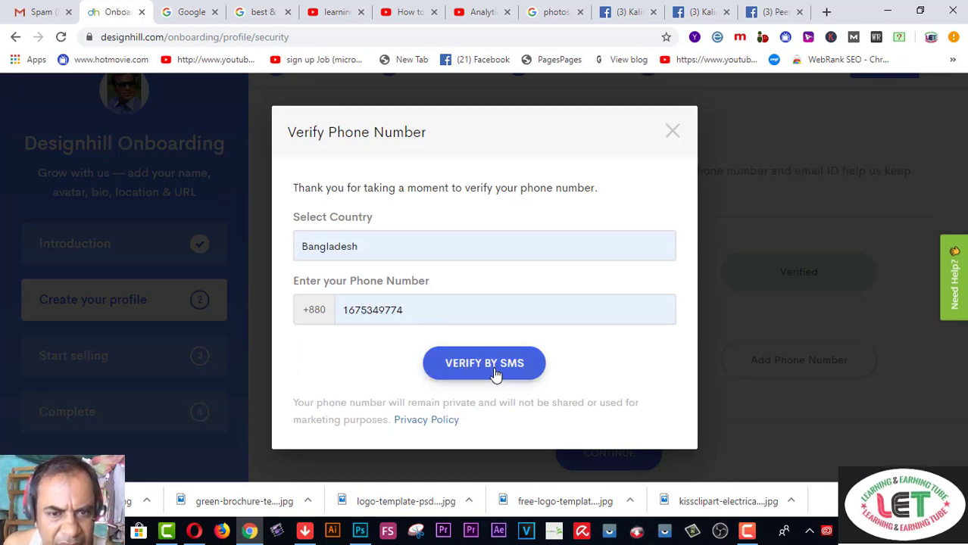
click(494, 366)
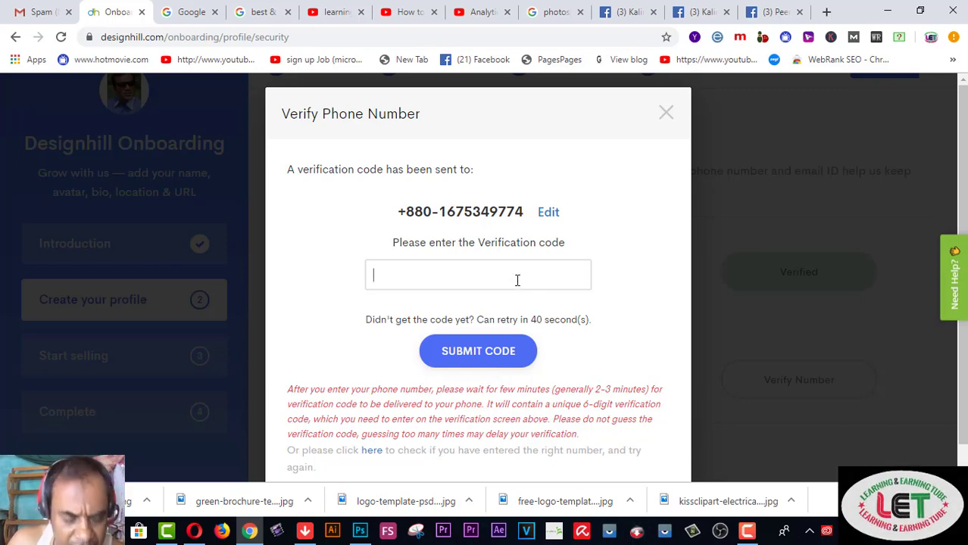
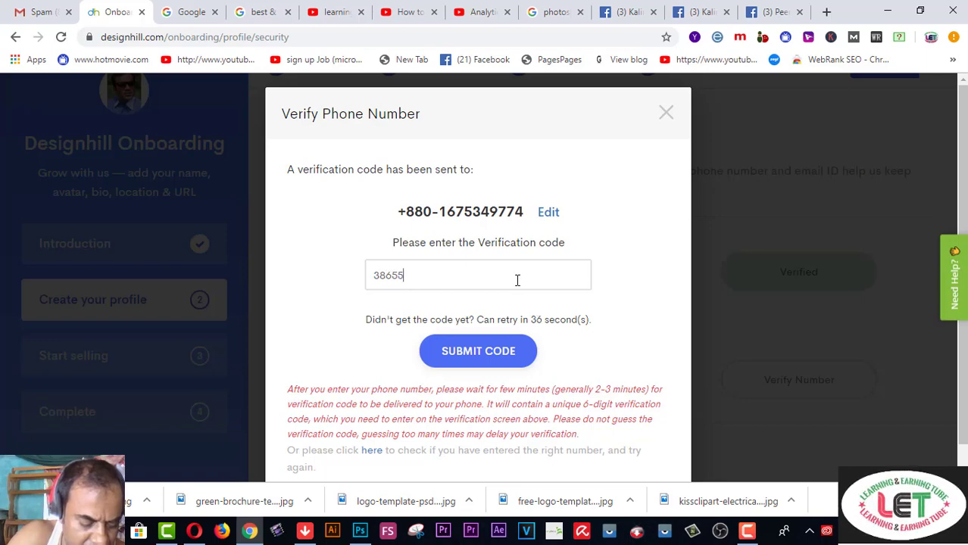
- Enter the texted verification code and submit it
click(508, 352)
scroll(581, 289, down, 1)
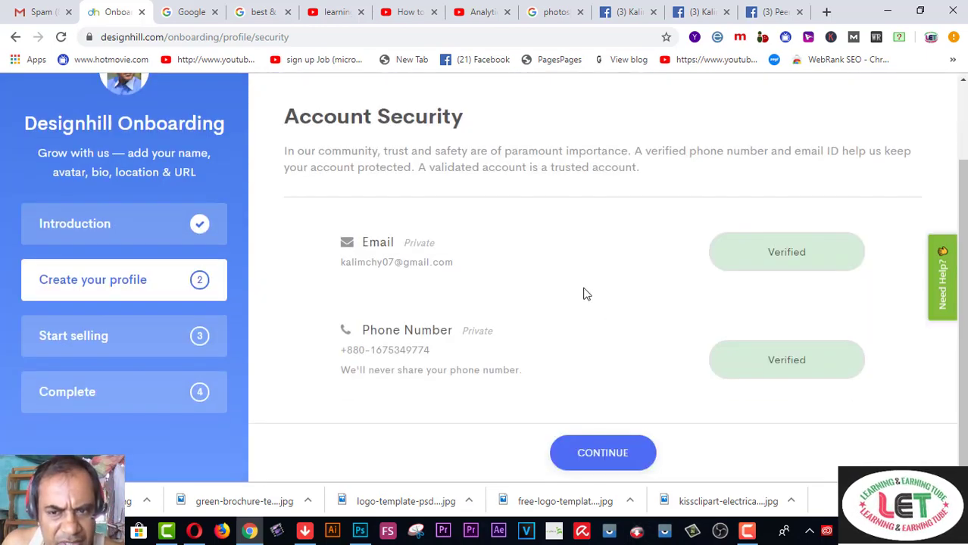
- Continue past Account Security and Start Building Your Profile to the Upload Design page
click(589, 454)
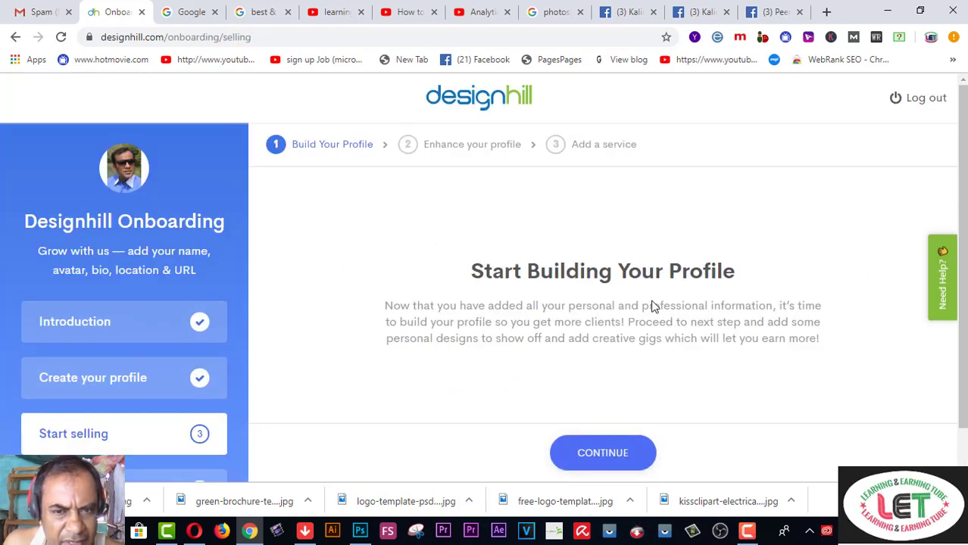
scroll(650, 325, down, 2)
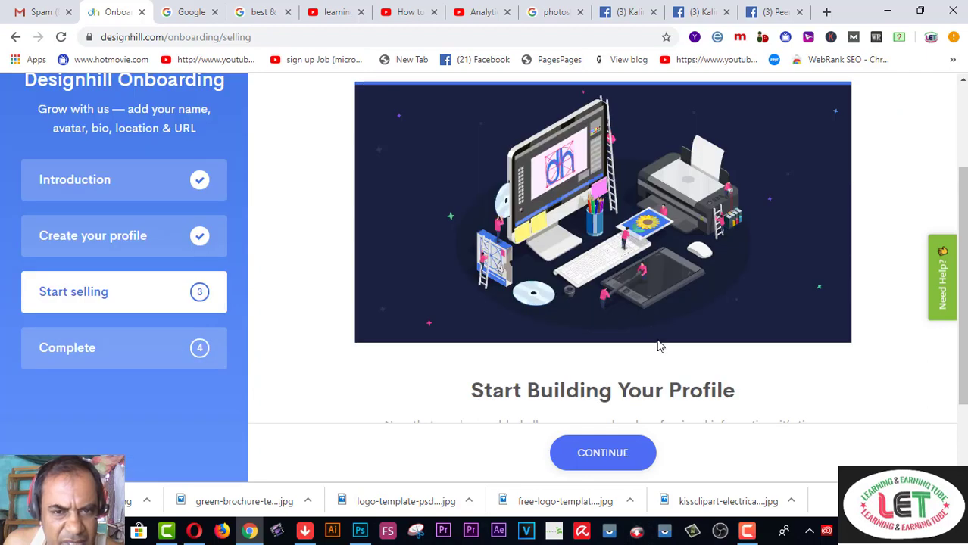
scroll(698, 357, down, 2)
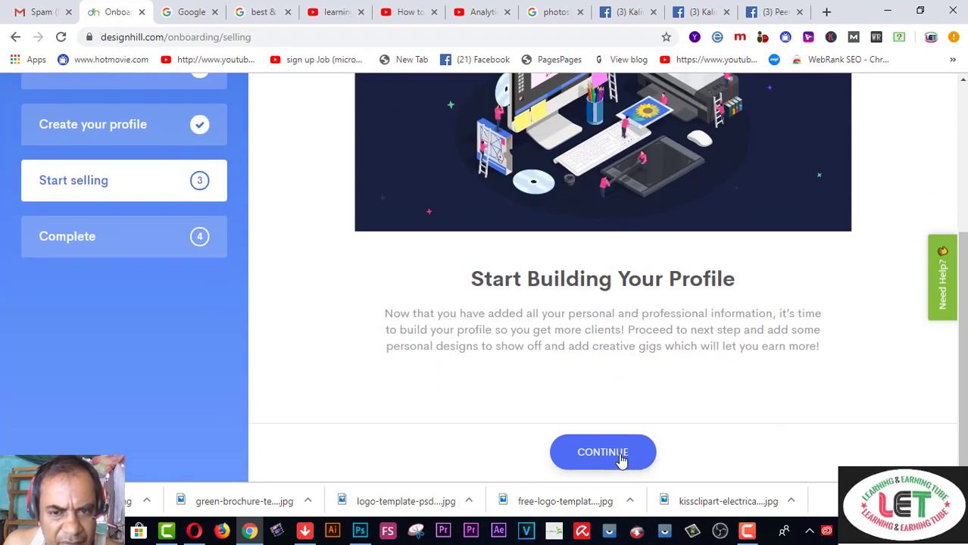
scroll(656, 226, up, 1)
scroll(657, 227, down, 1)
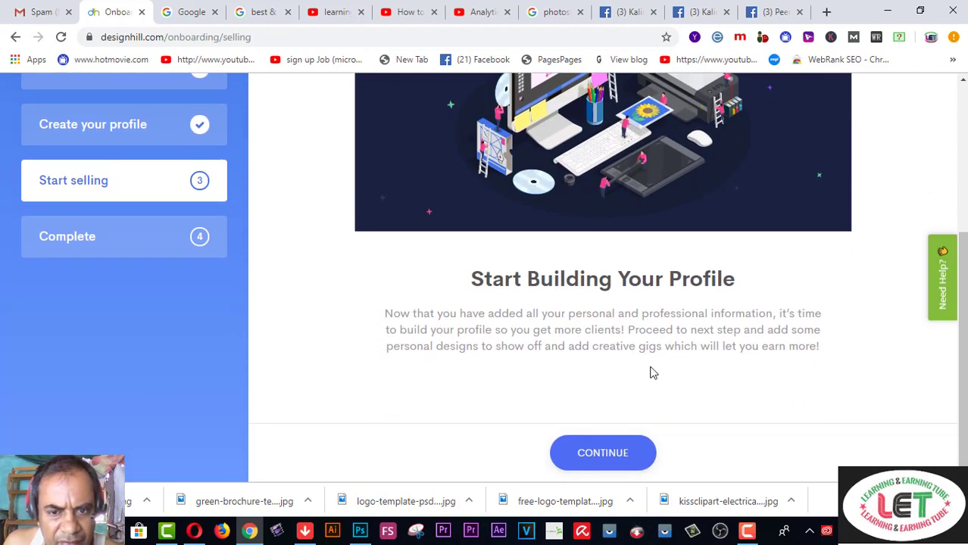
click(611, 459)
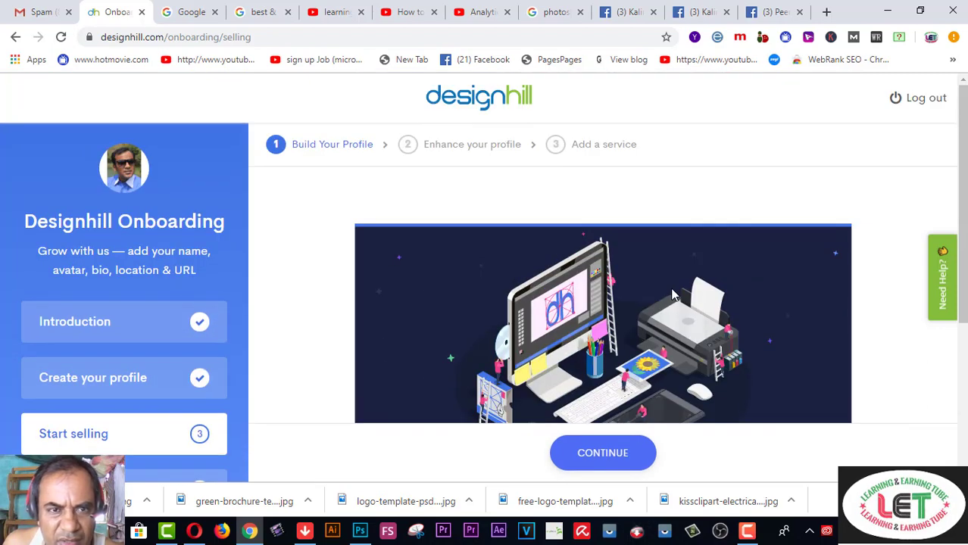
scroll(672, 295, down, 3)
click(616, 459)
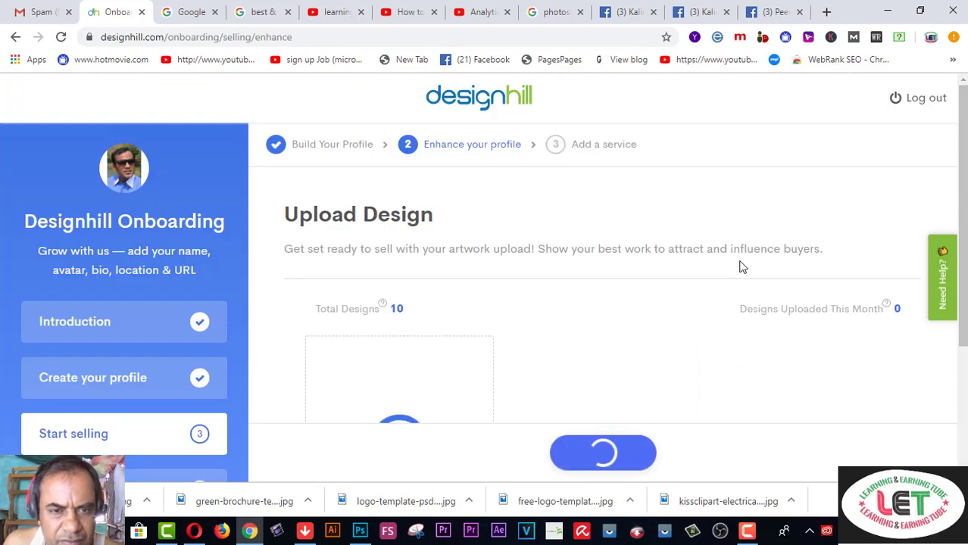
- Upload 'Design hill logo 02 orange' from Pictures > Design hill logo sample as a new design
scroll(741, 266, down, 4)
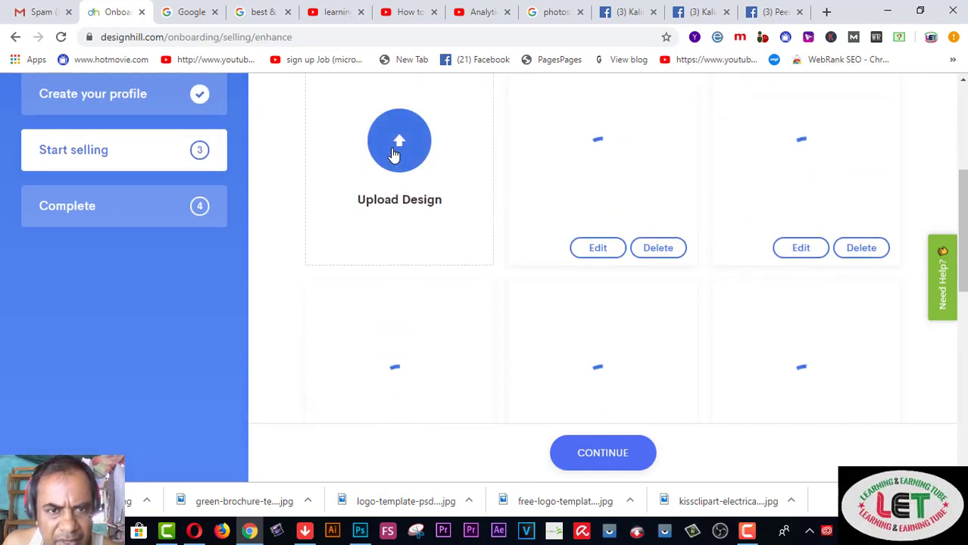
click(394, 152)
click(444, 293)
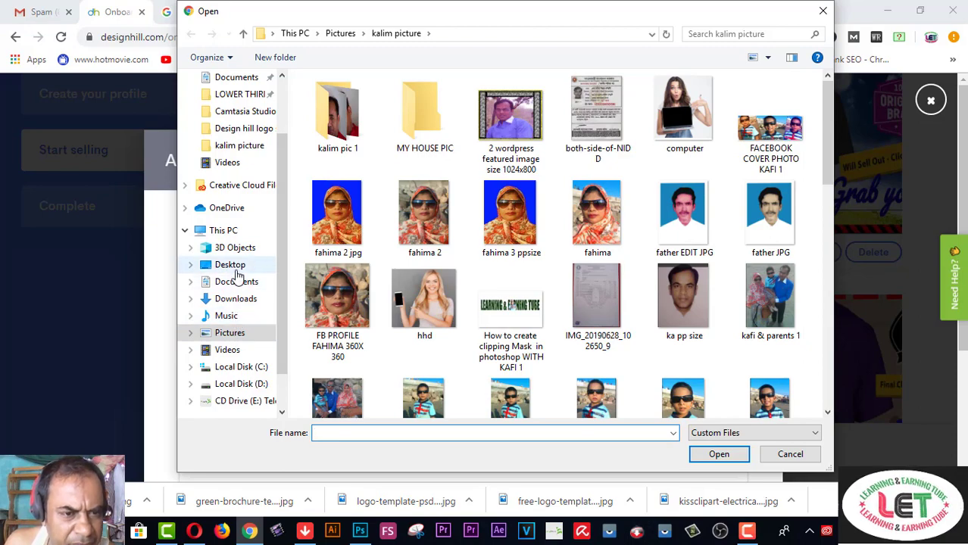
click(229, 332)
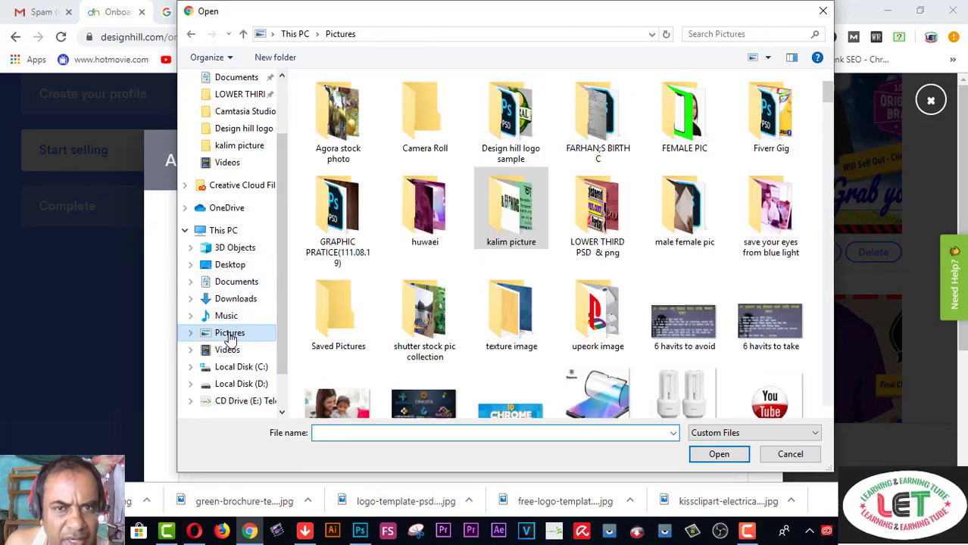
double_click(512, 112)
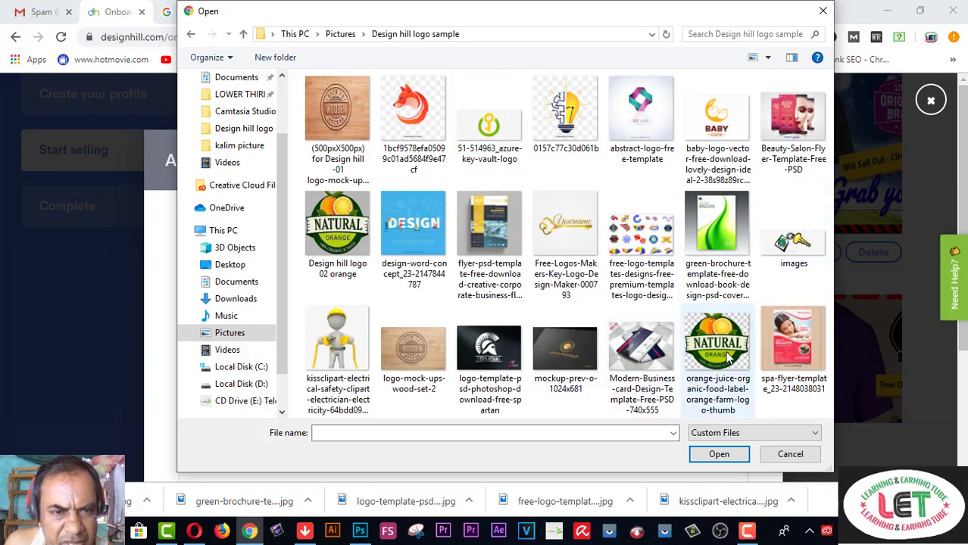
click(344, 246)
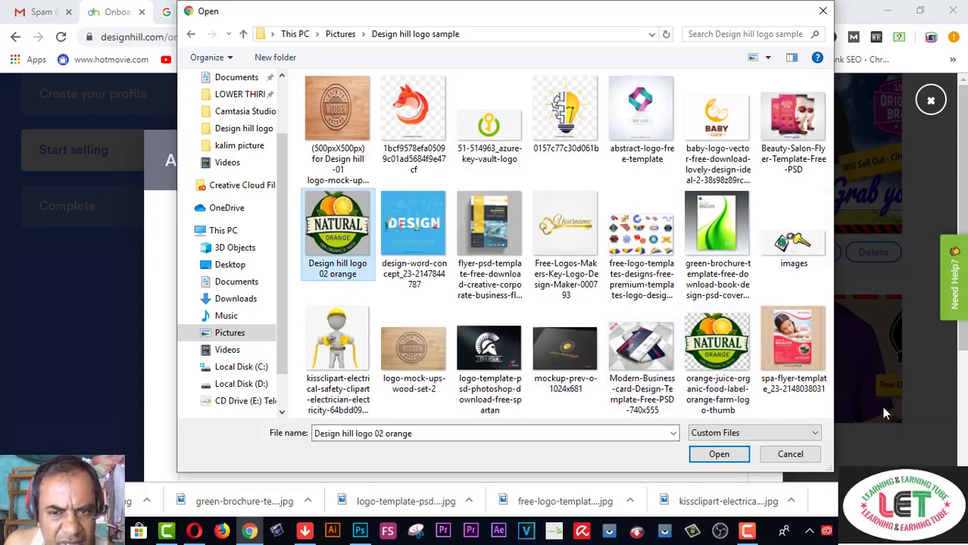
click(720, 456)
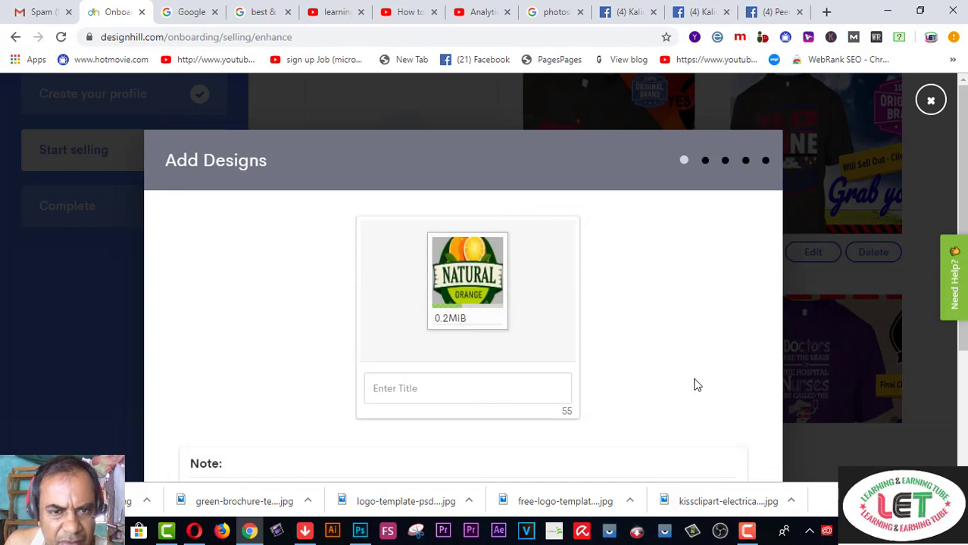
- Title the uploaded design NATURAL ORANGE LOGO and move on to the thumbnail step
scroll(697, 377, down, 1)
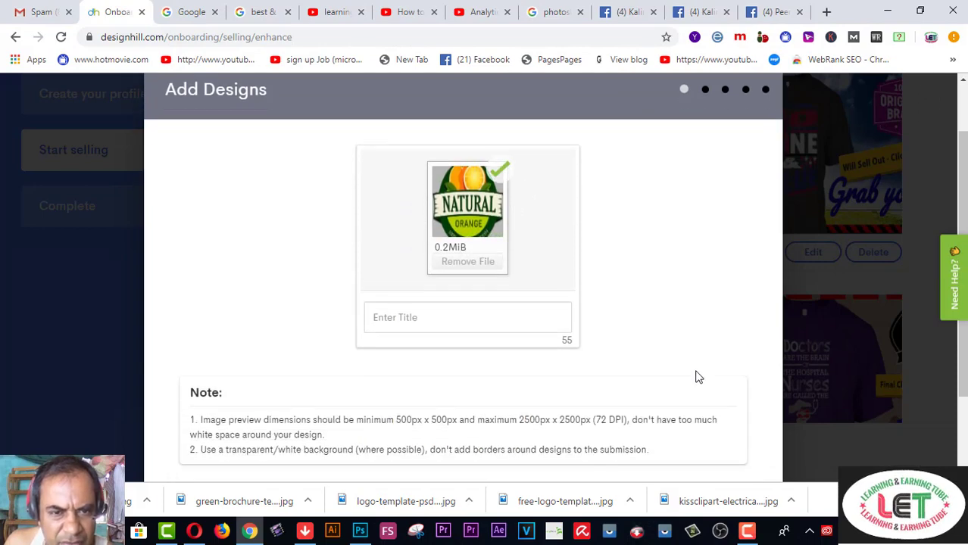
click(502, 317)
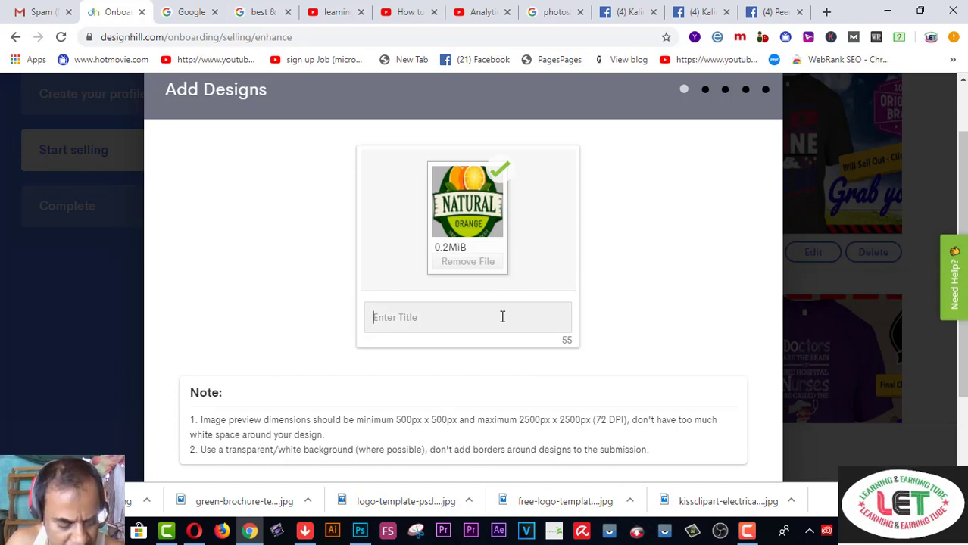
text(NATURAL ORANGE LOGO)
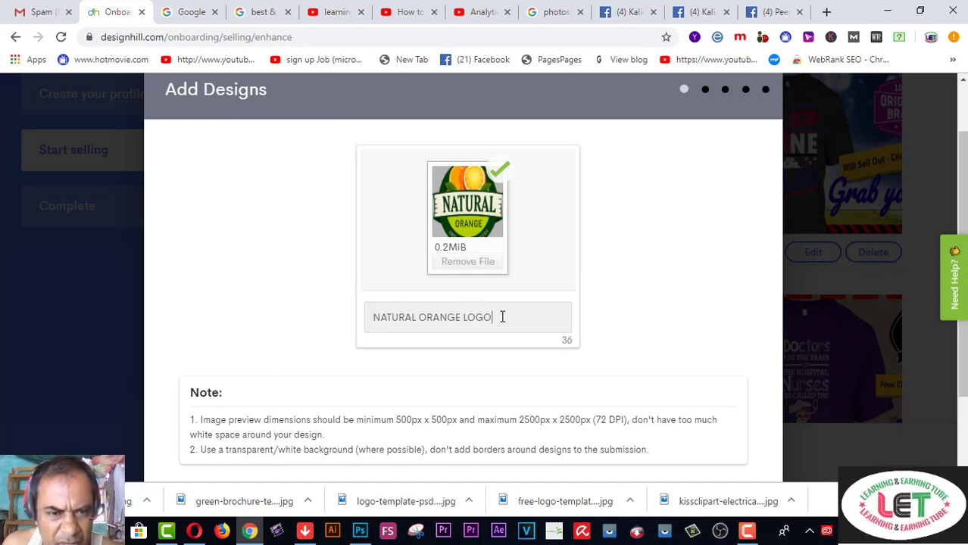
scroll(503, 340, down, 1)
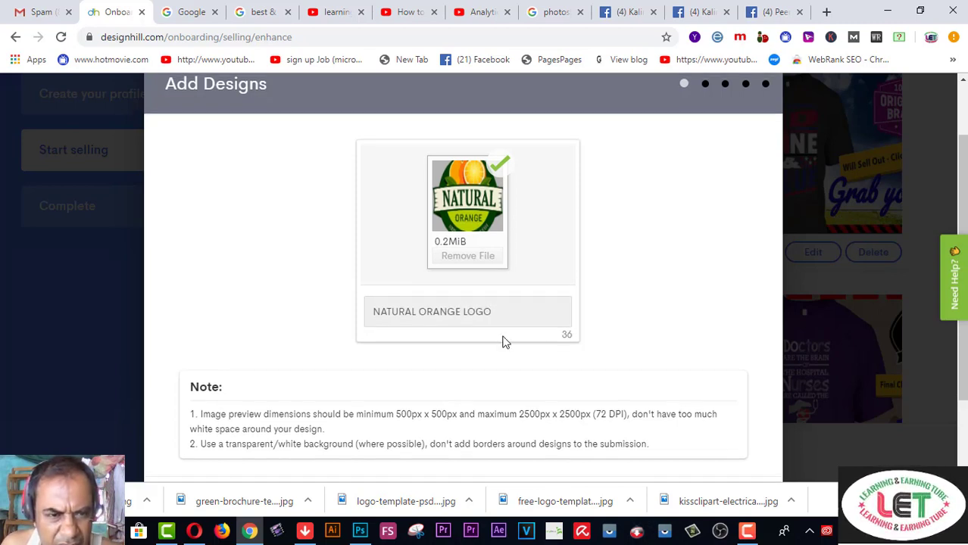
scroll(595, 367, down, 1)
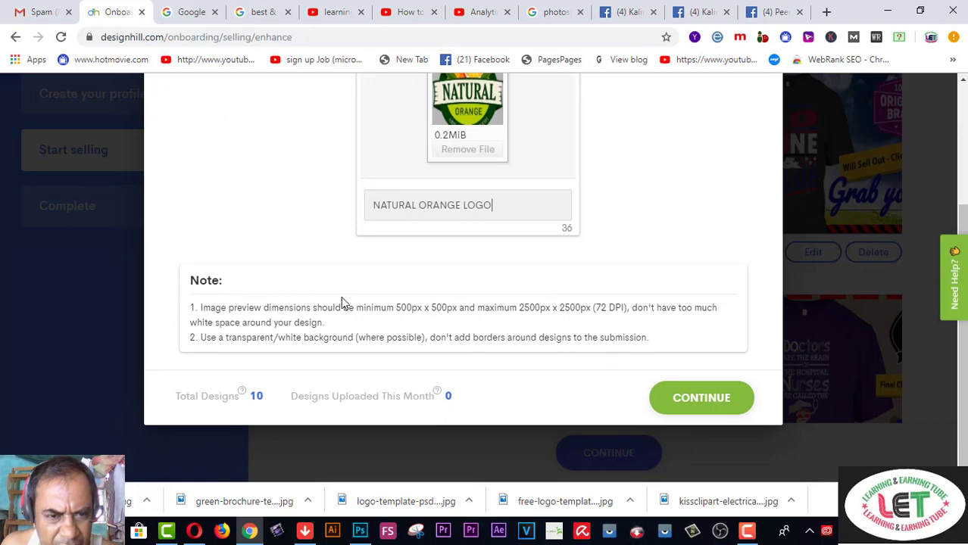
click(692, 403)
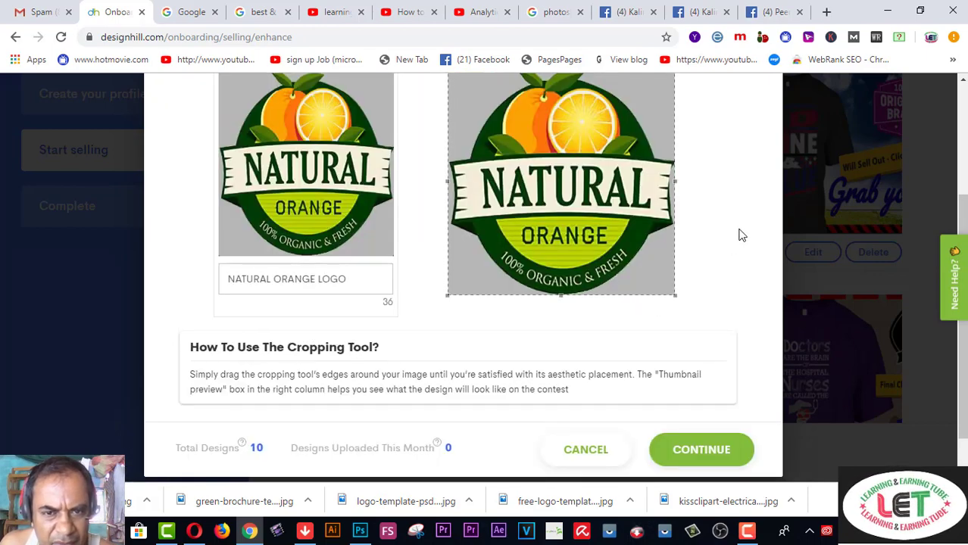
- Keep the default thumbnail crop and proceed to the design details form
scroll(741, 235, up, 1)
scroll(737, 240, up, 3)
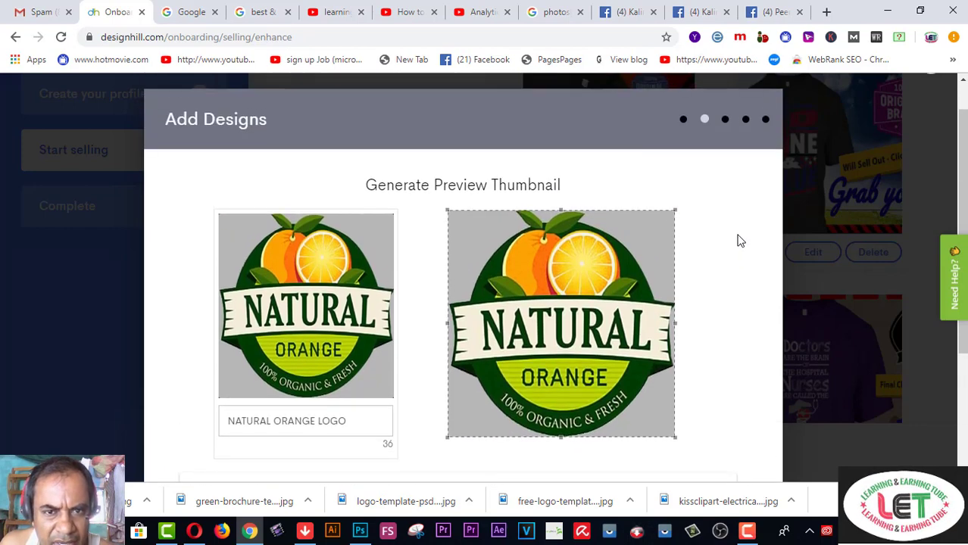
scroll(726, 281, down, 2)
scroll(721, 307, down, 2)
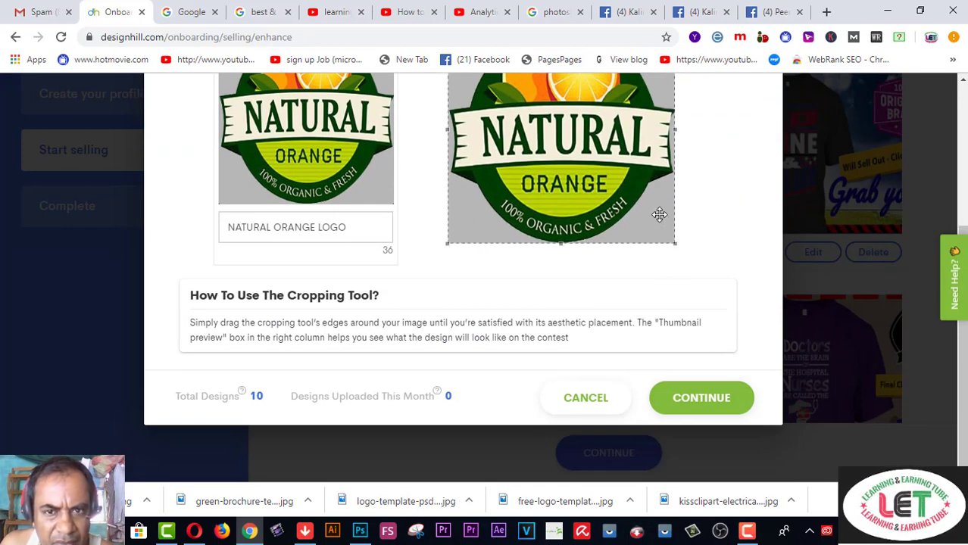
click(687, 408)
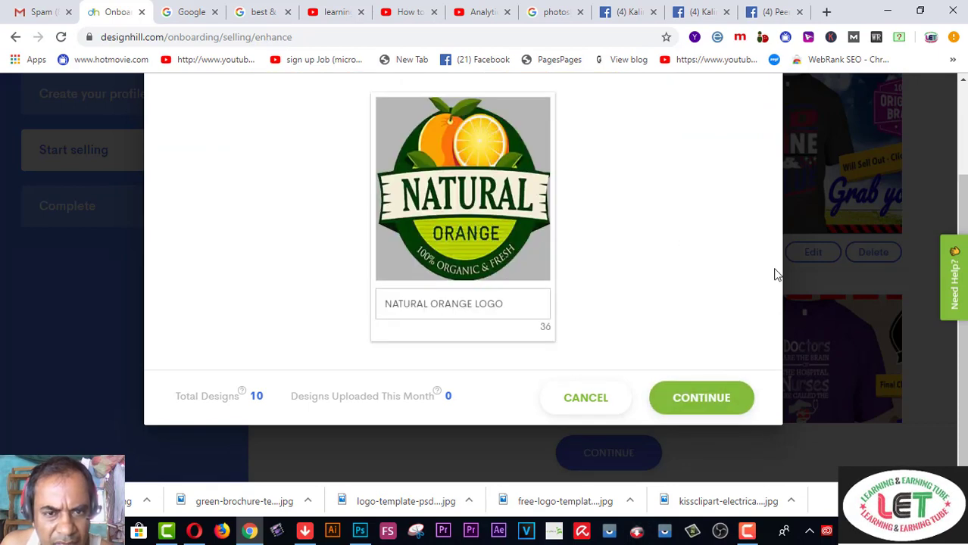
click(709, 402)
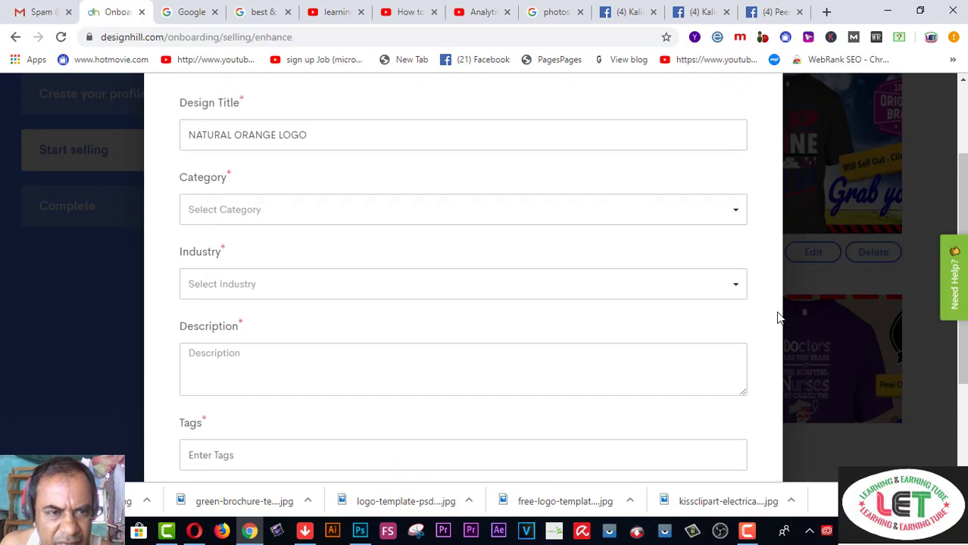
- Open the Category dropdown for NATURAL ORANGE LOGO and scroll through the available categories
scroll(780, 318, up, 2)
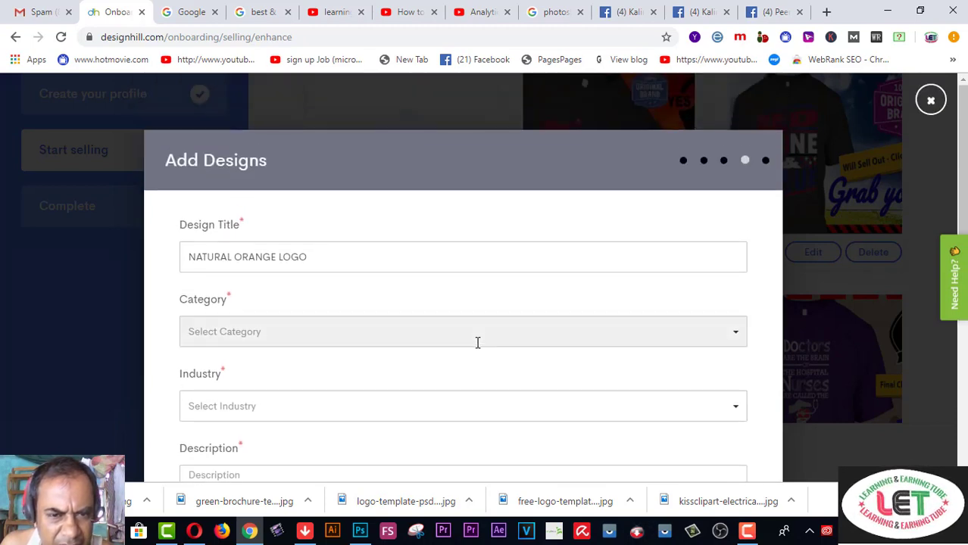
click(580, 336)
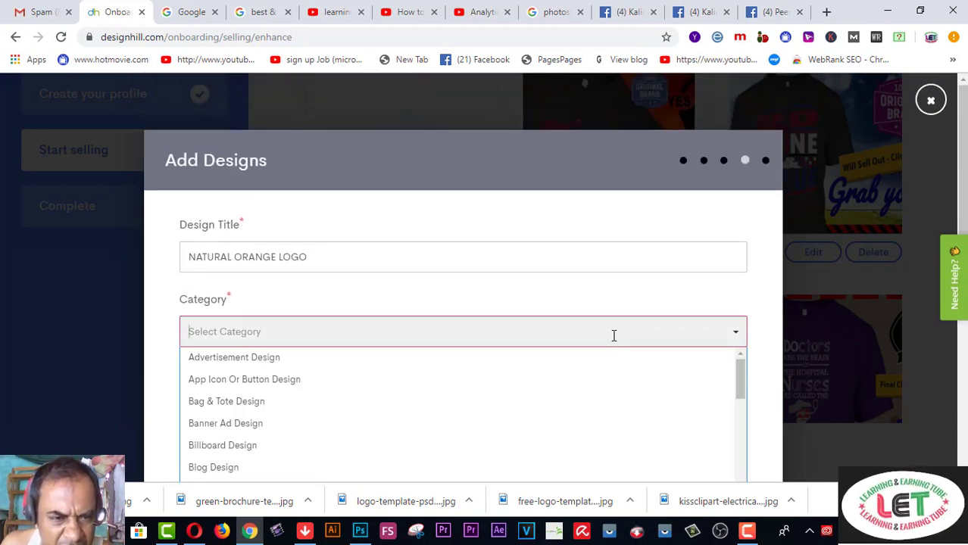
scroll(547, 378, down, 3)
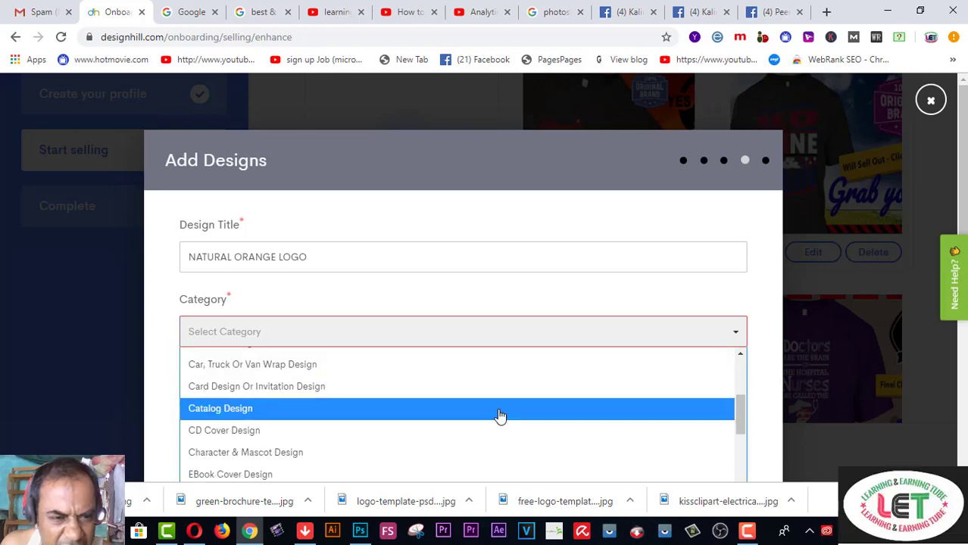
scroll(500, 416, down, 5)
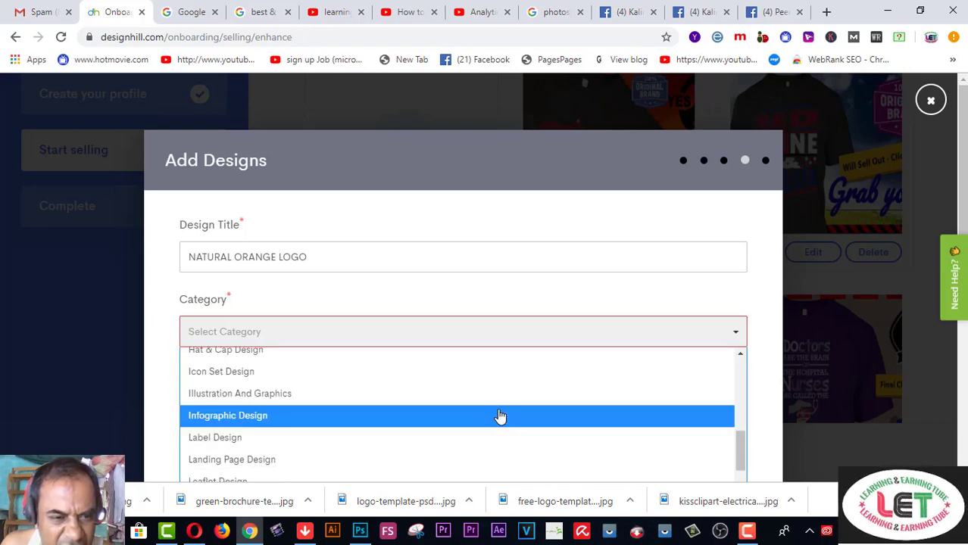
scroll(500, 415, down, 1)
scroll(500, 416, down, 1)
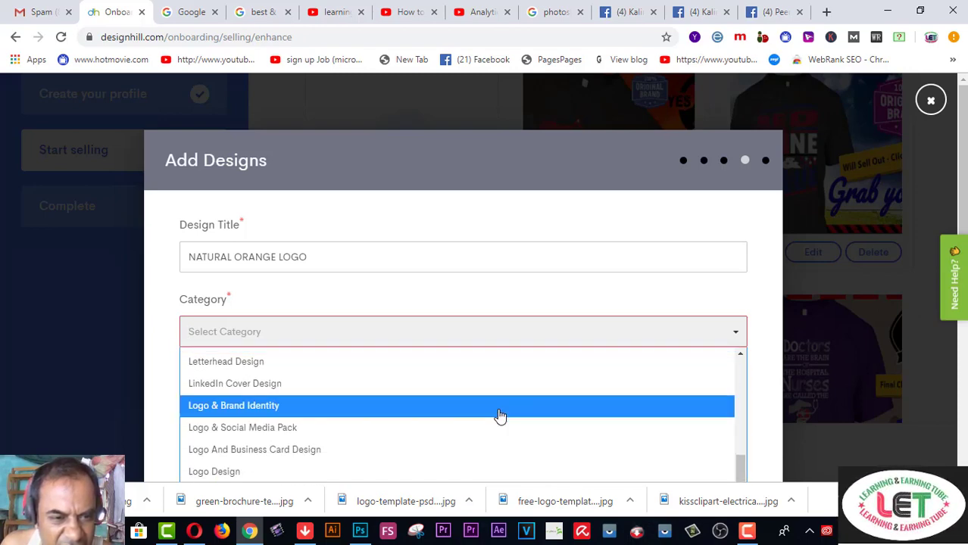
scroll(500, 416, down, 2)
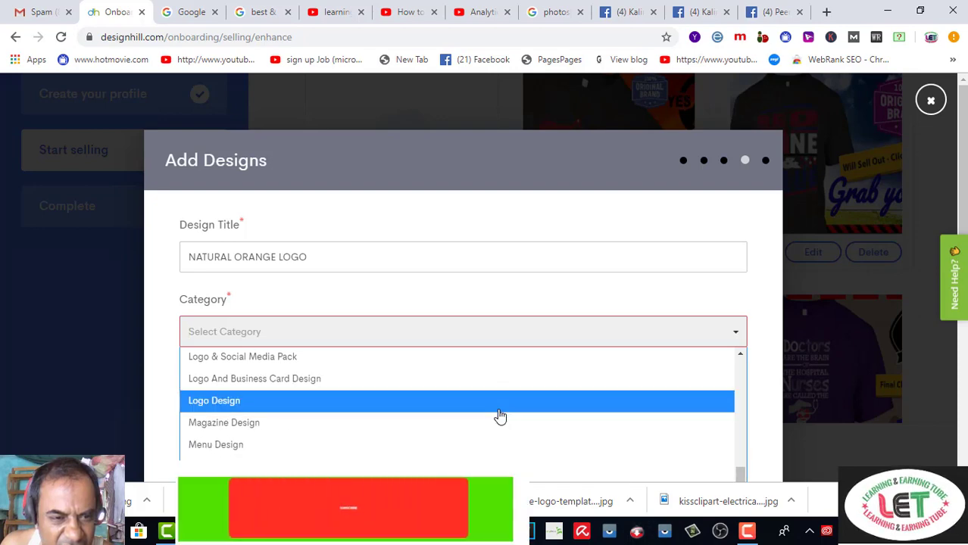
scroll(500, 417, down, 1)
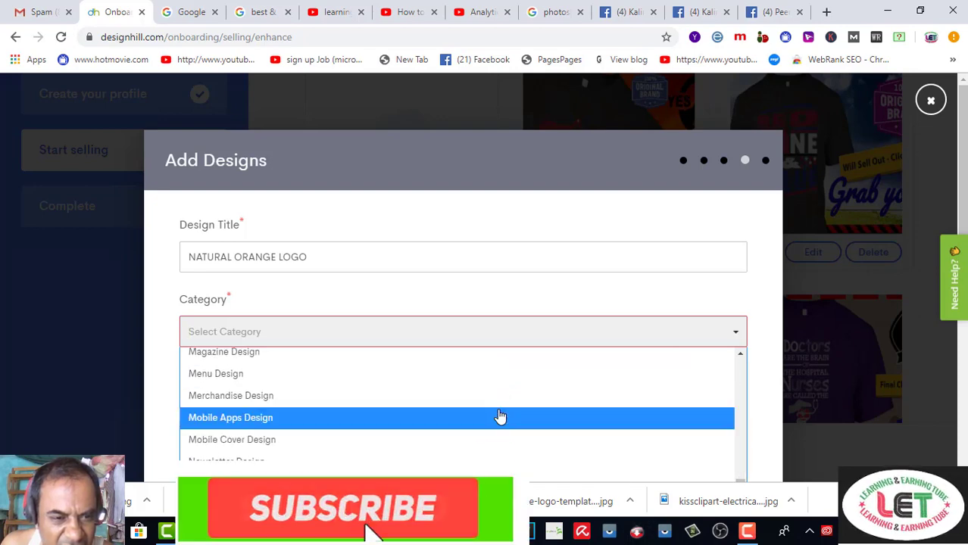
scroll(500, 415, down, 1)
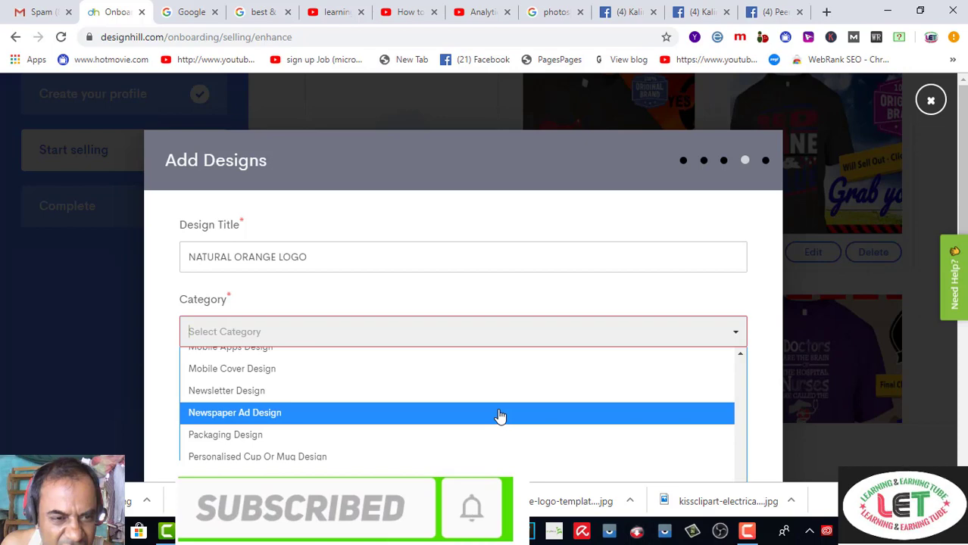
scroll(500, 416, down, 2)
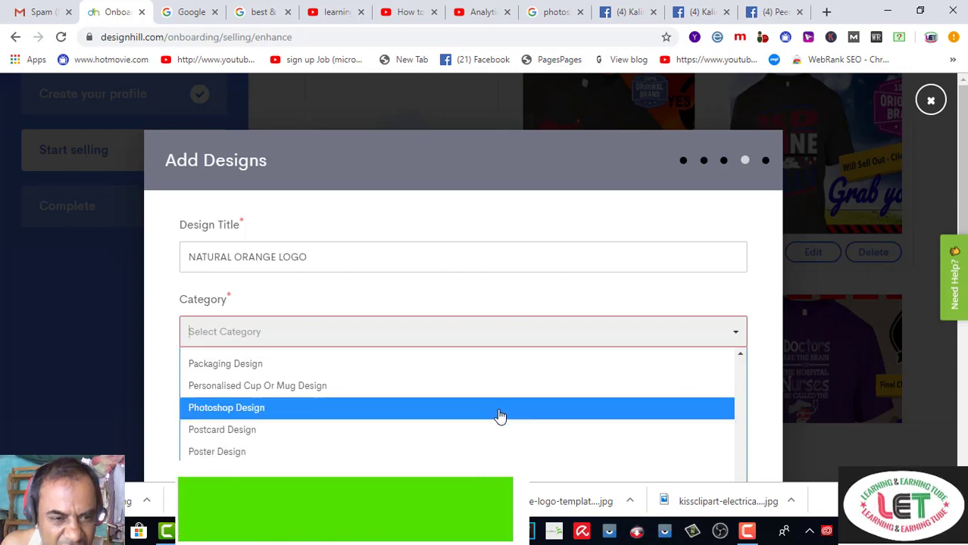
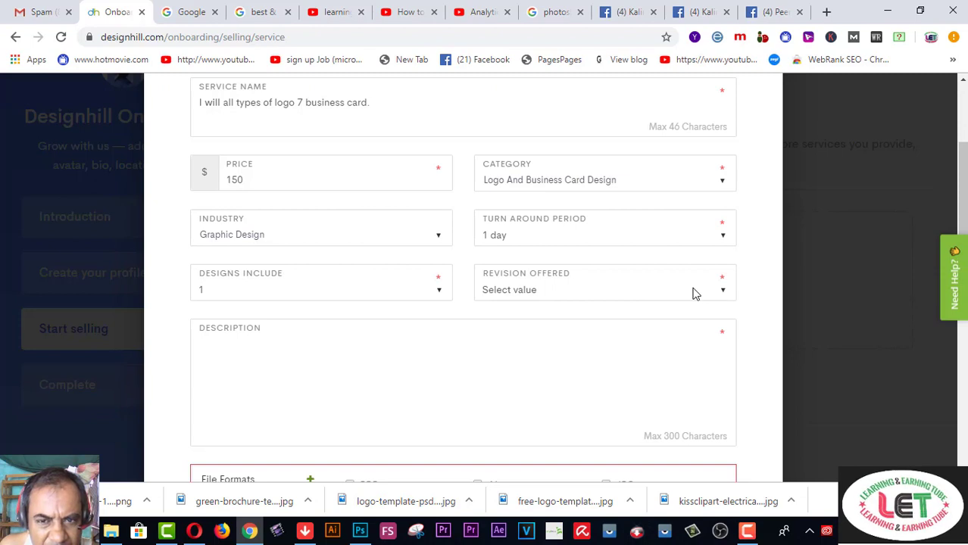
- Offer 1-6 revisions and enter the description 'I am always ready to satisfy you'
click(722, 290)
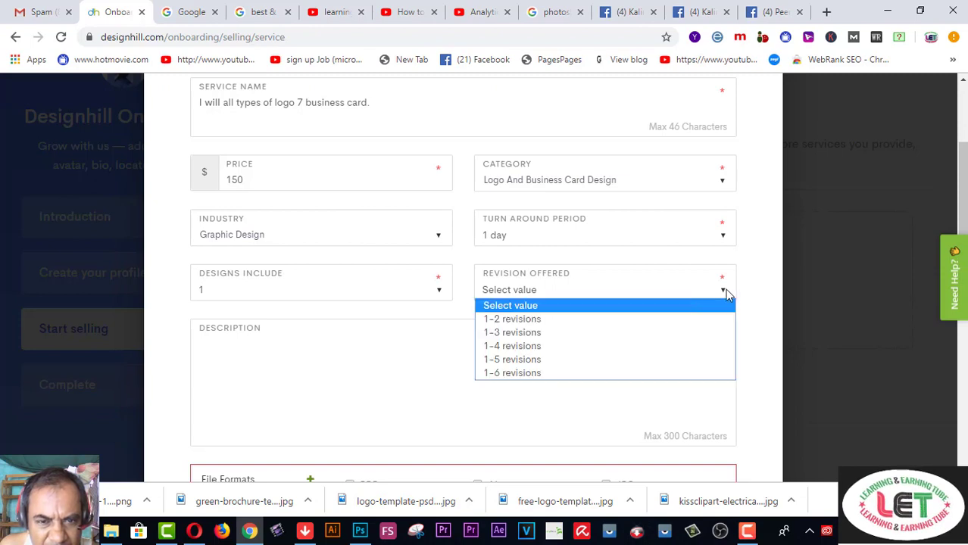
click(541, 373)
scroll(583, 326, down, 3)
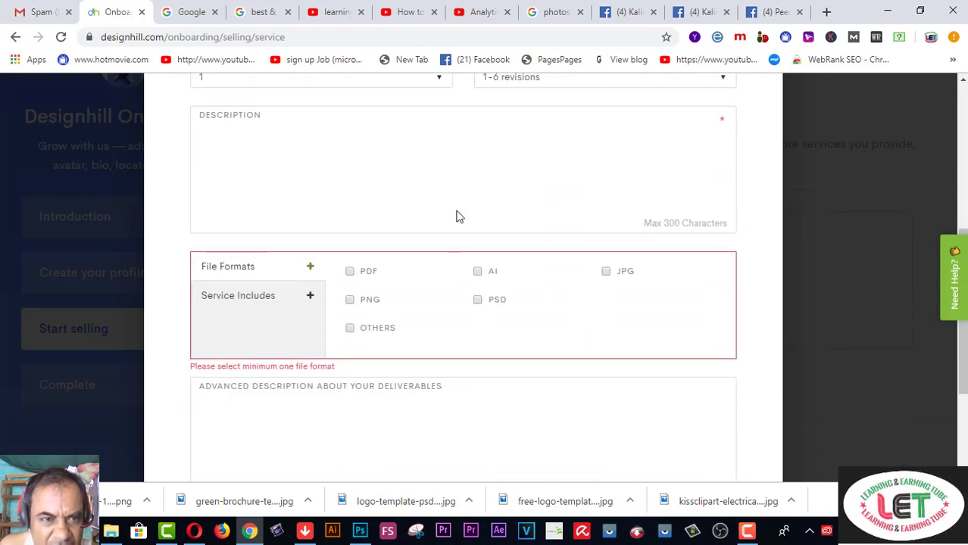
click(448, 172)
scroll(448, 171, up, 1)
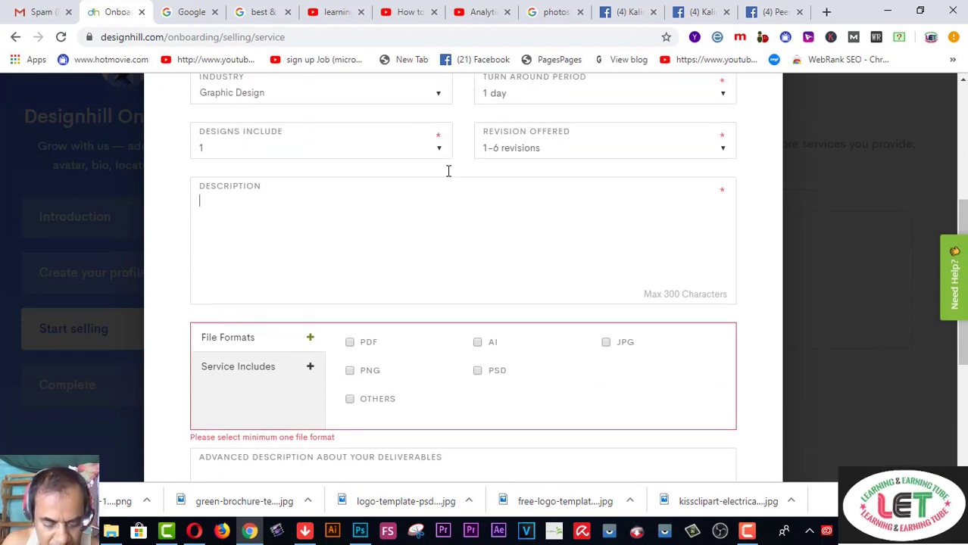
text(I a)
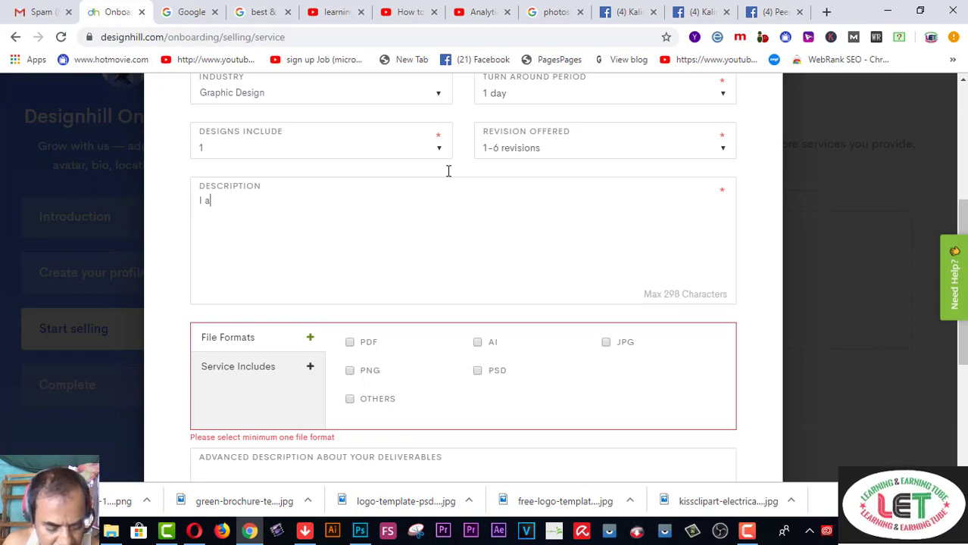
text(m alwa)
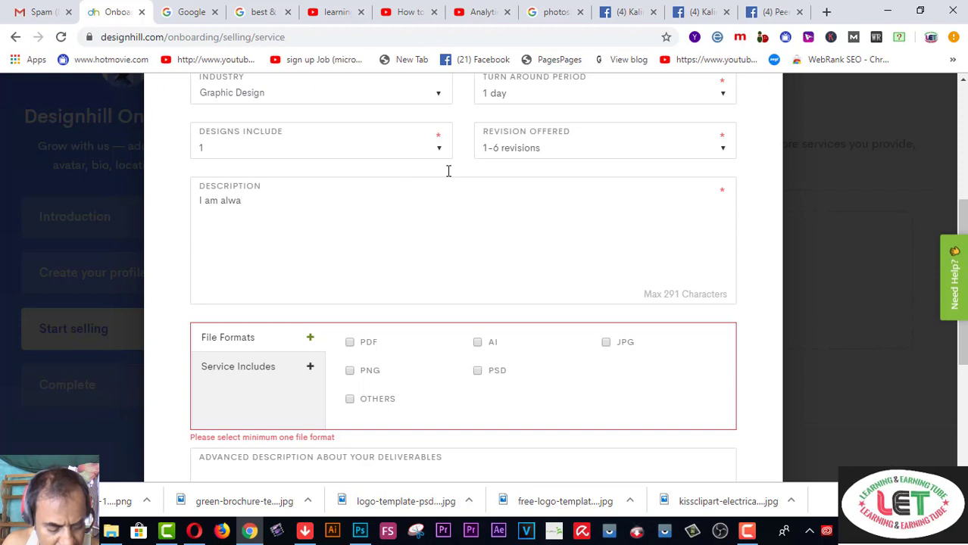
text(ys rea)
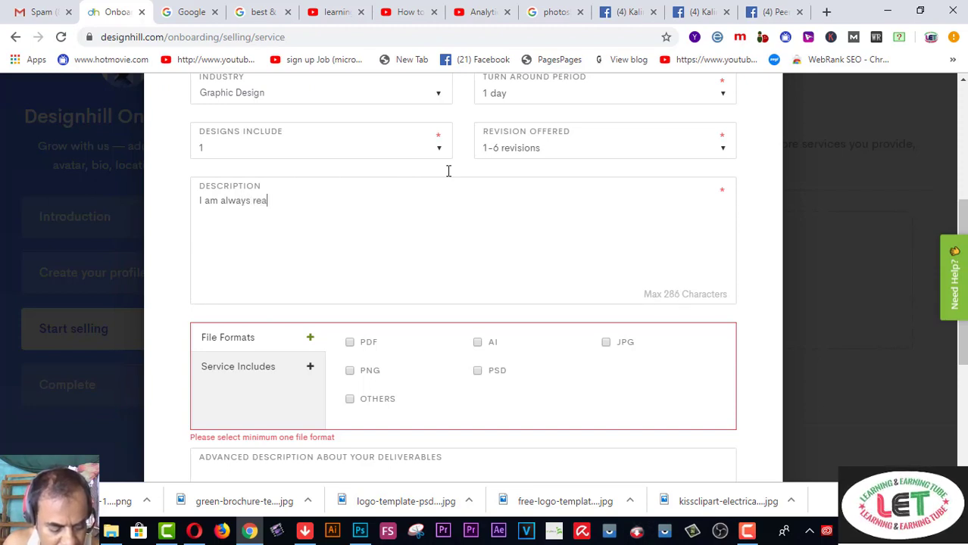
text(dy to)
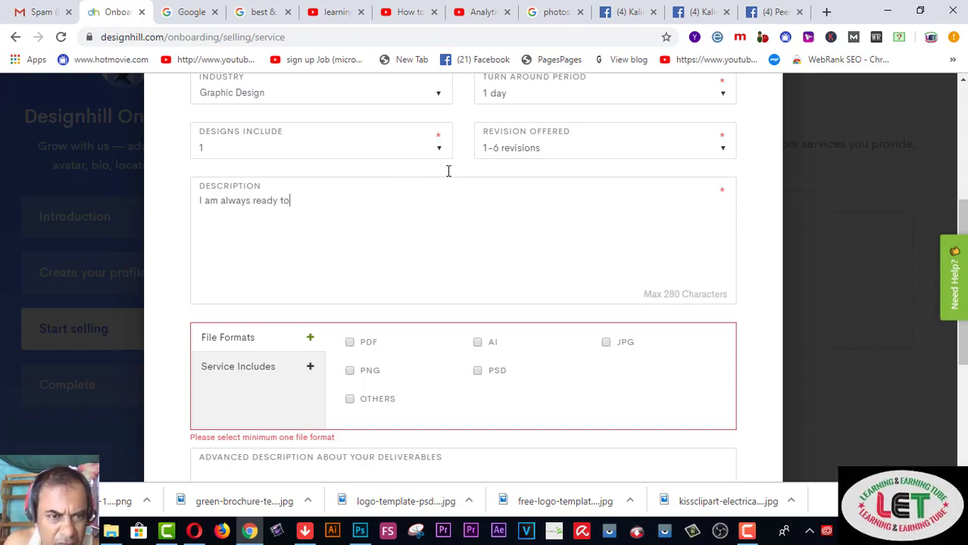
text( satis)
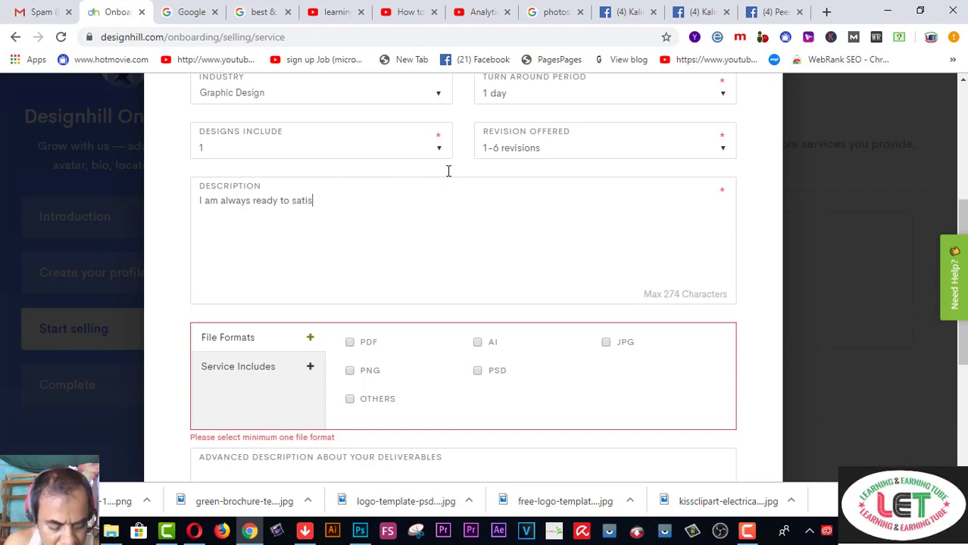
text(fy )
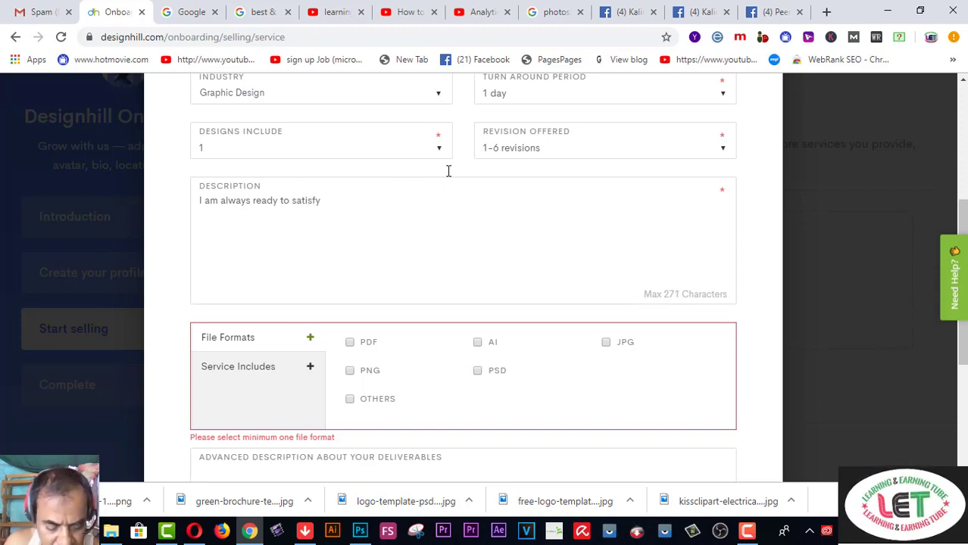
text(you.)
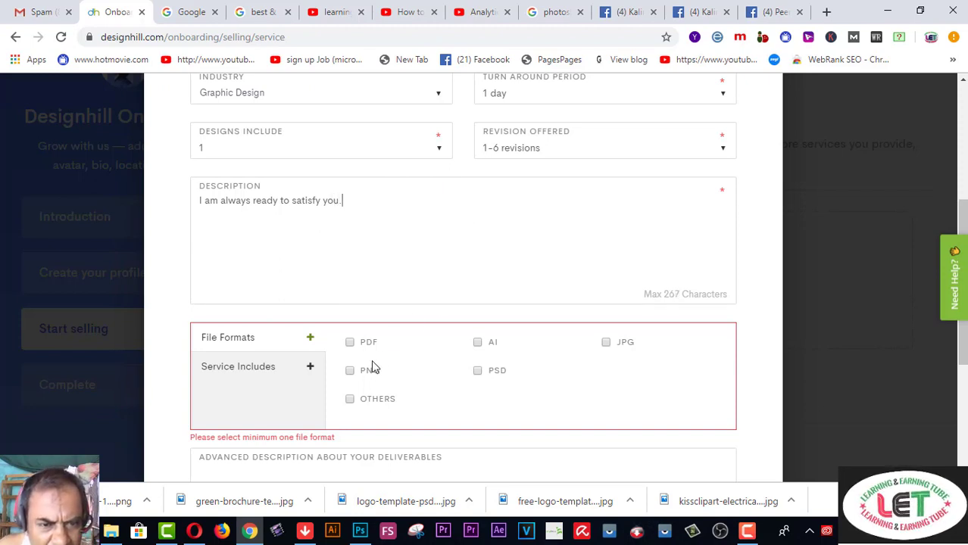
- Tick PNG, PSD, JPG, AI and PDF as file formats, leaving the other-format option unticked
click(351, 373)
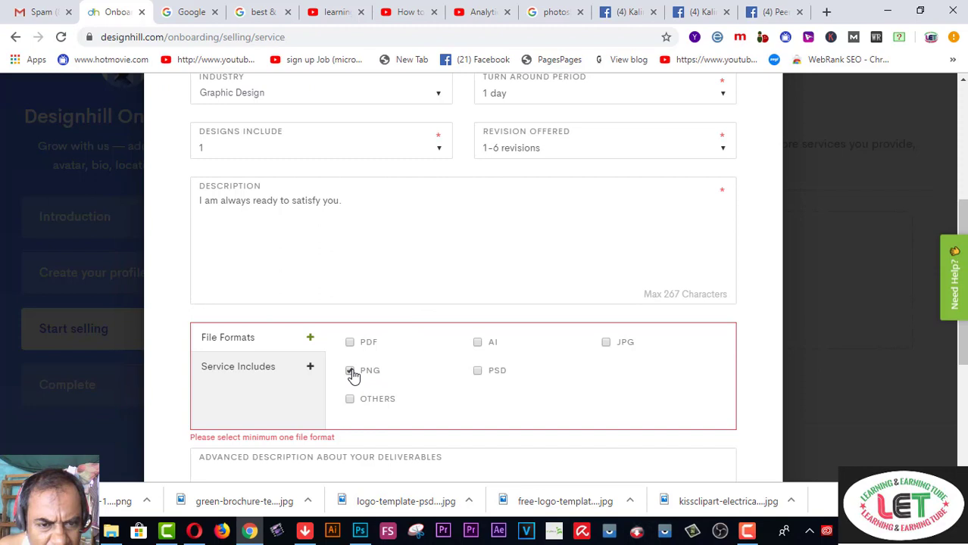
click(478, 371)
click(607, 344)
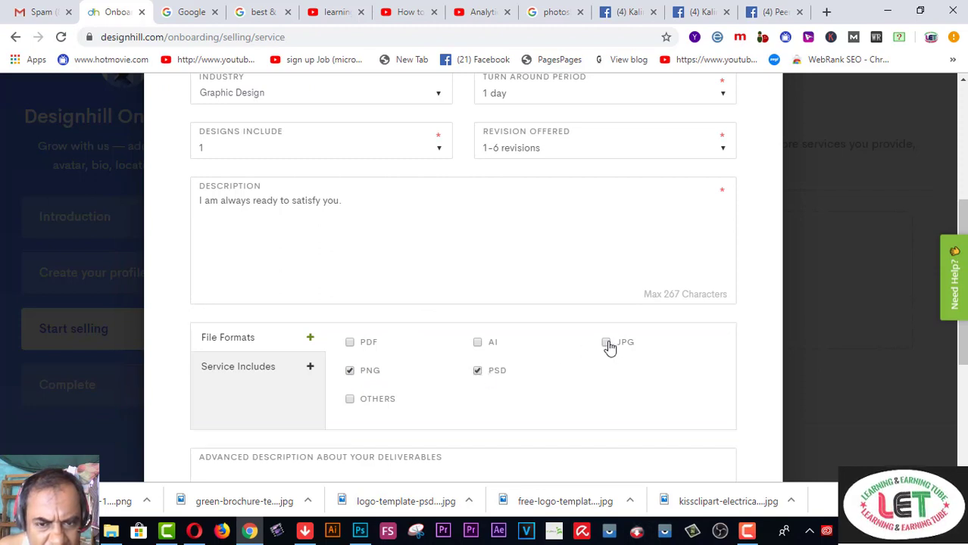
click(478, 344)
click(350, 344)
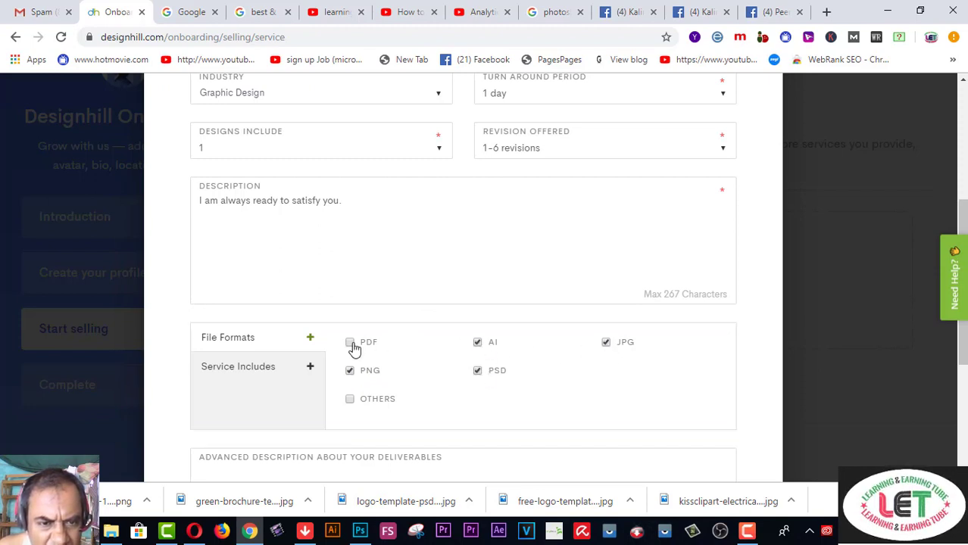
click(350, 403)
scroll(440, 350, down, 2)
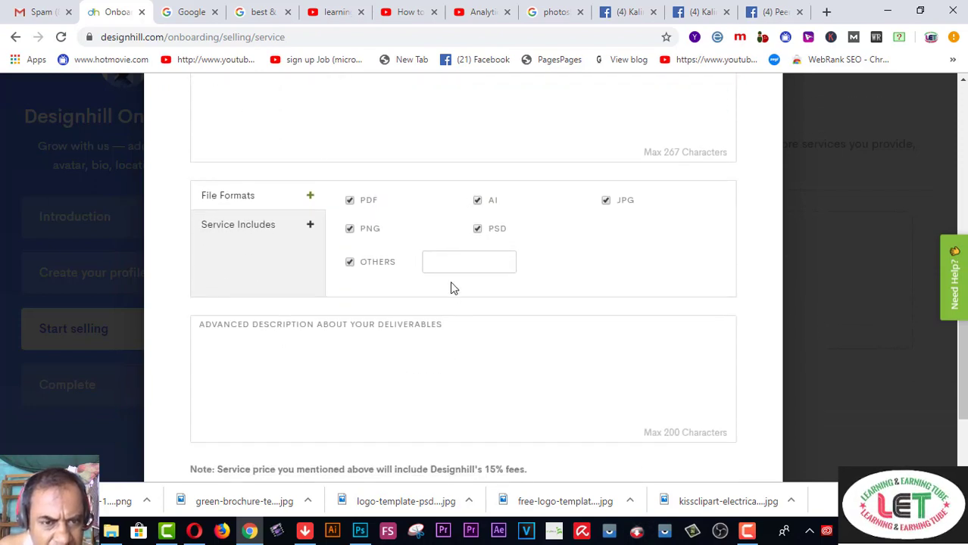
click(349, 263)
scroll(460, 277, down, 1)
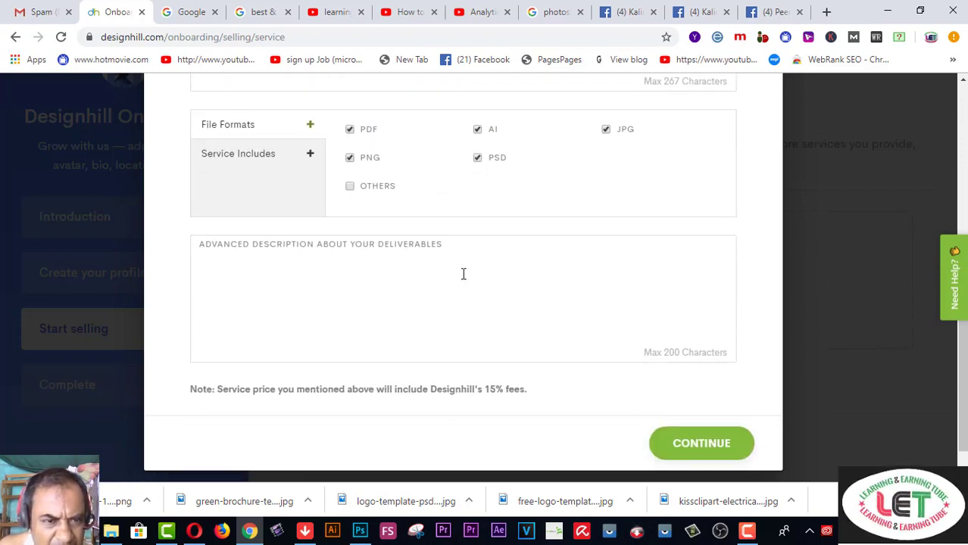
- Type 'I would like to deliver according to your demand' as the deliverables description
click(399, 260)
text(I a)
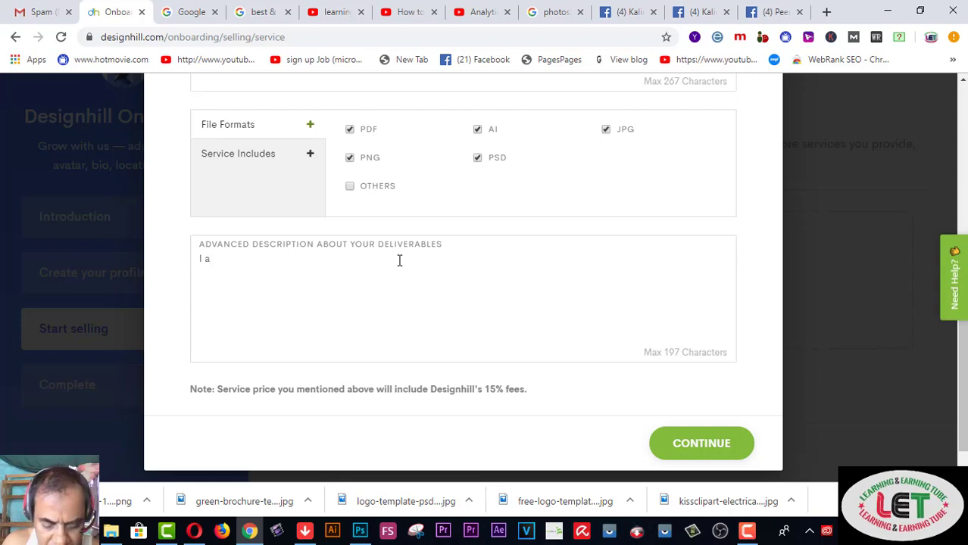
text(woul)
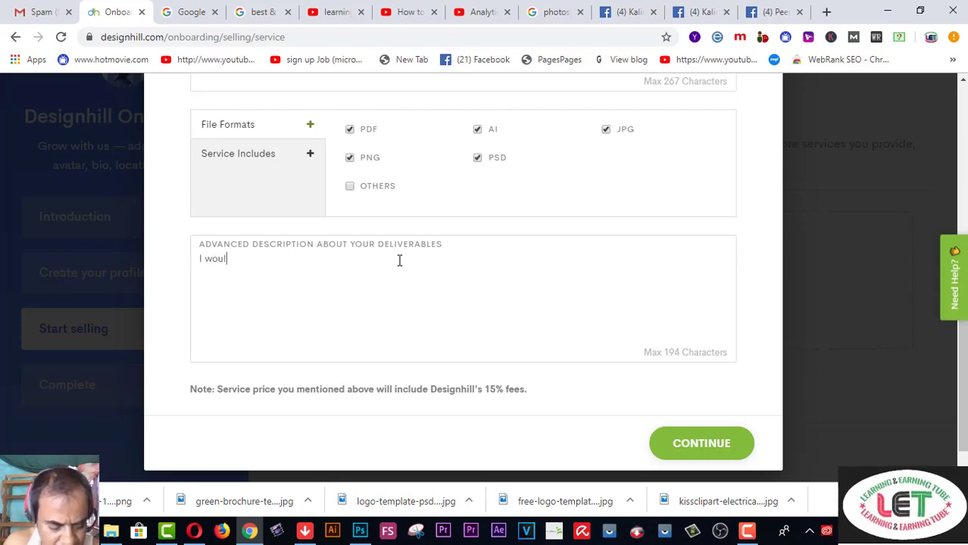
text(d like )
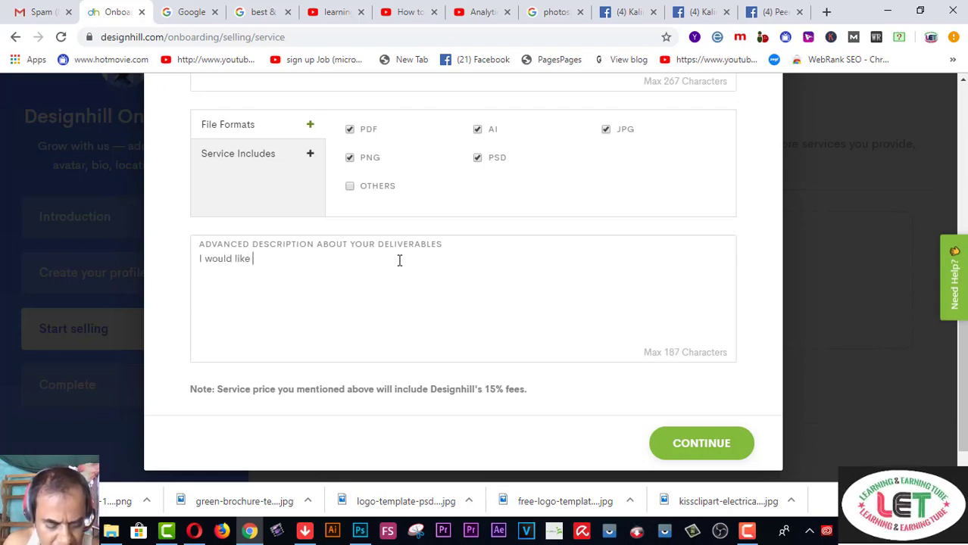
text(to)
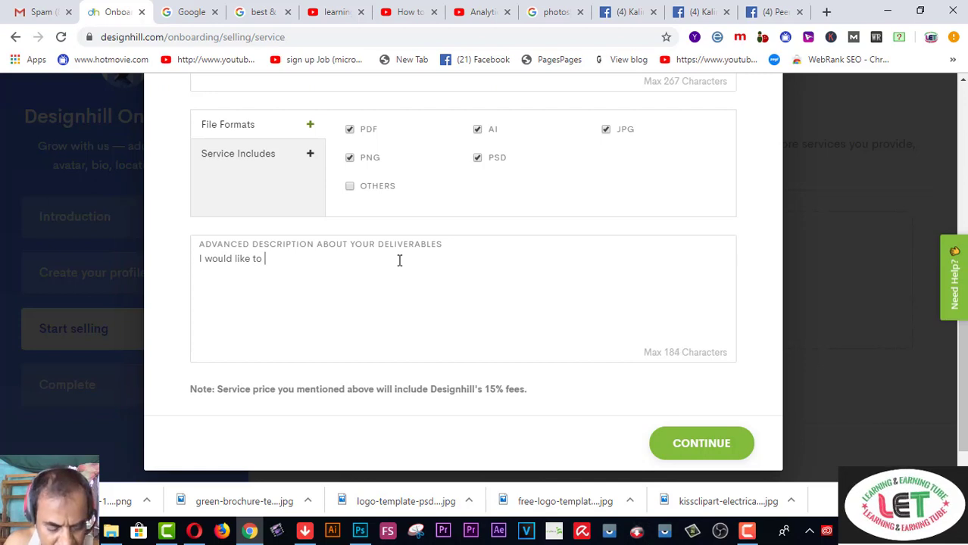
text( de)
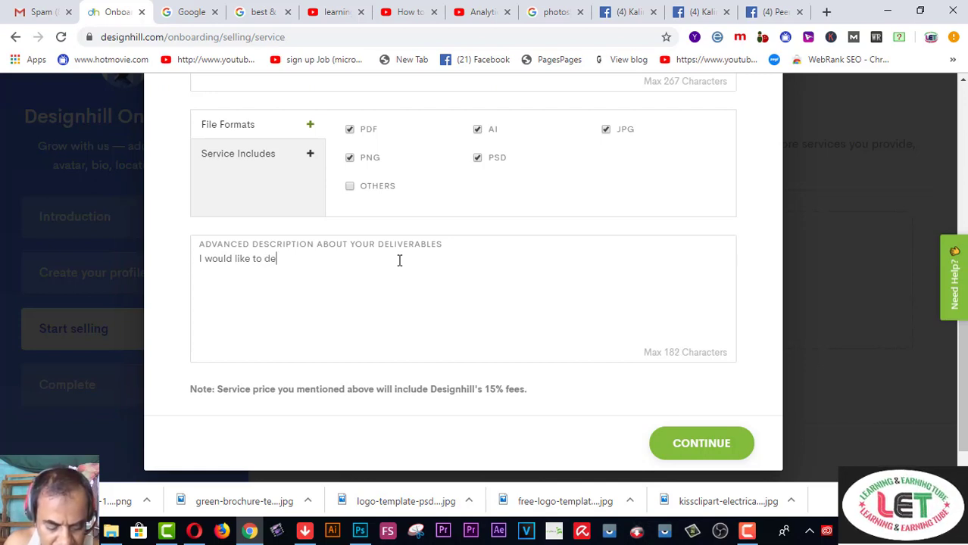
text(liver)
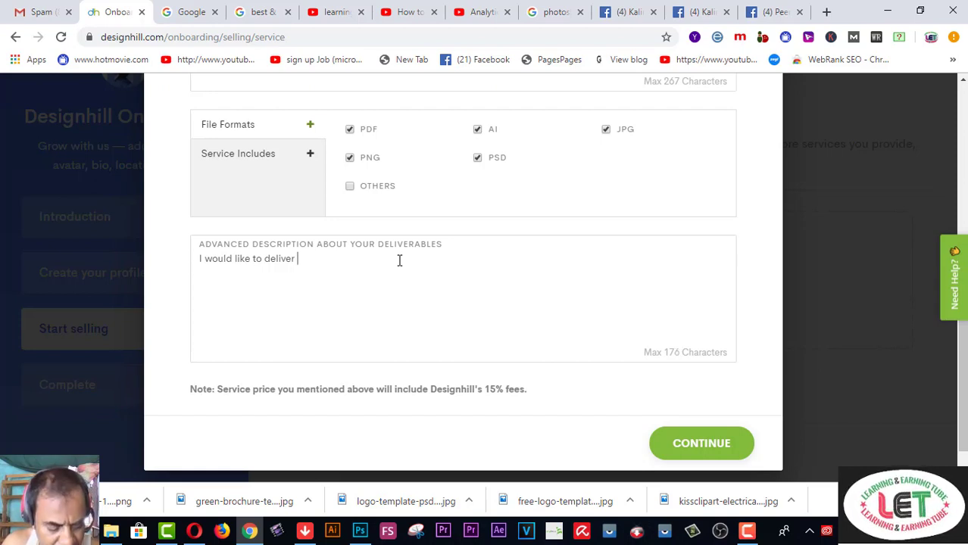
text(accor)
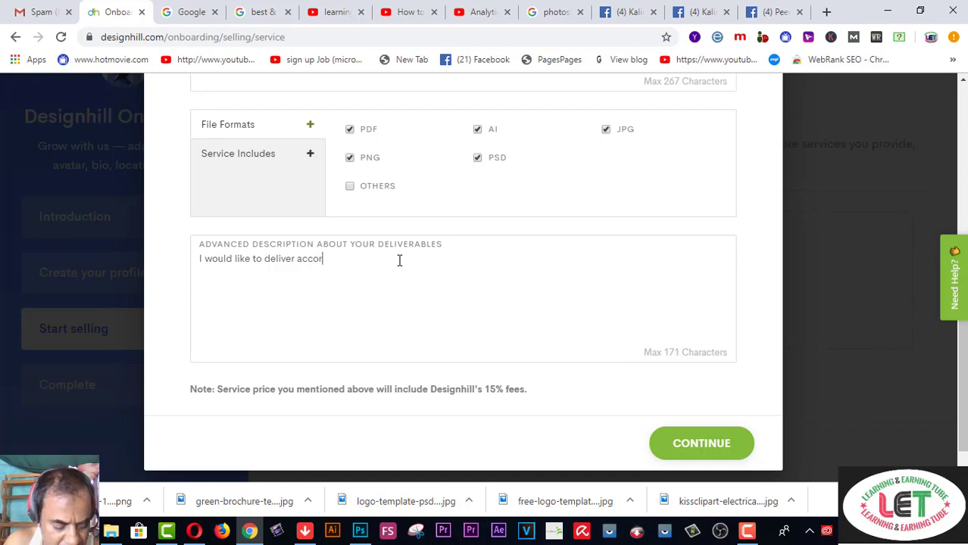
text(ding t)
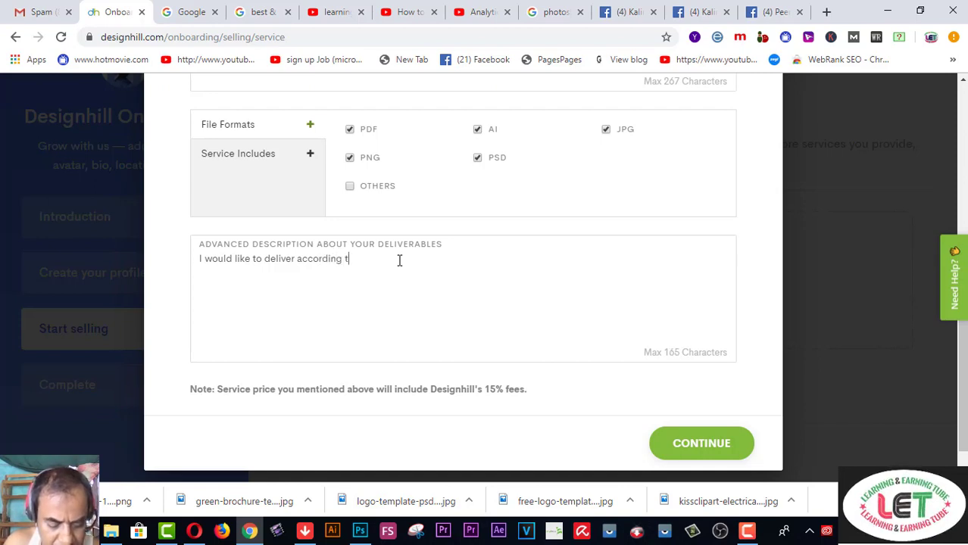
text(o your)
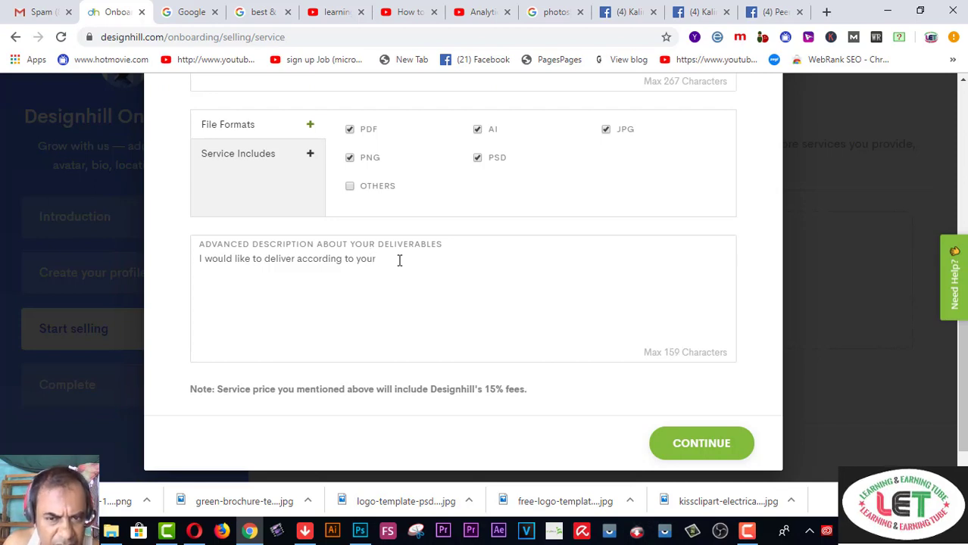
text( demand.)
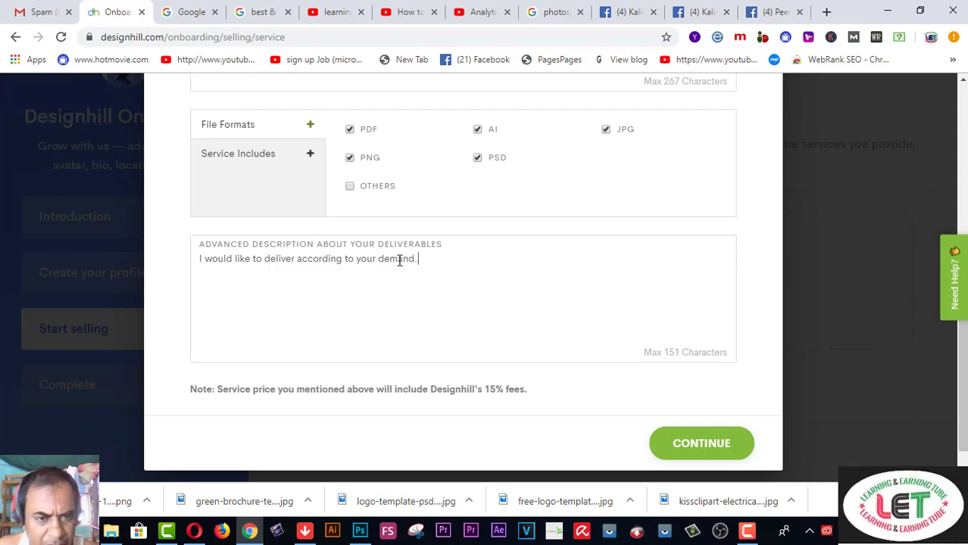
scroll(724, 344, down, 1)
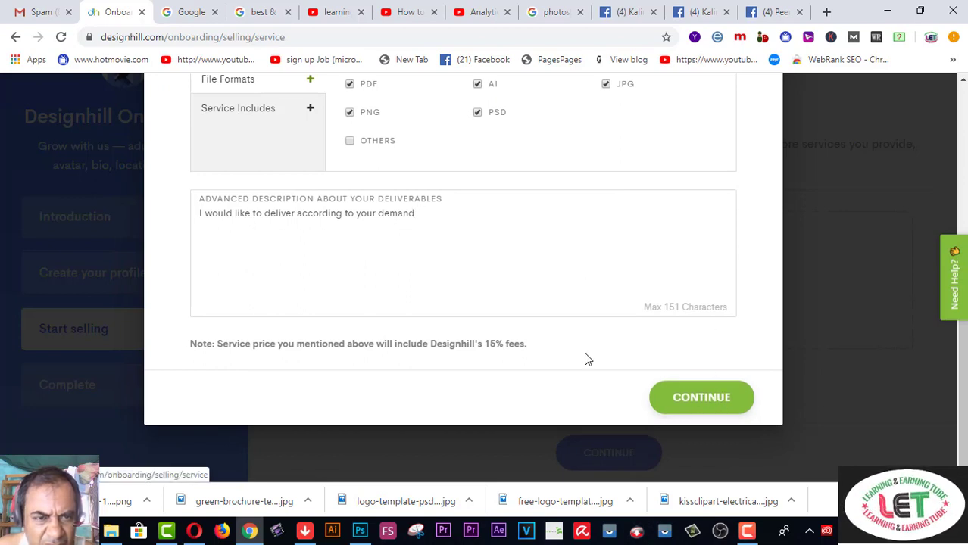
- Insert 'your project' after 'deliver' and submit the service details
click(297, 216)
text(your )
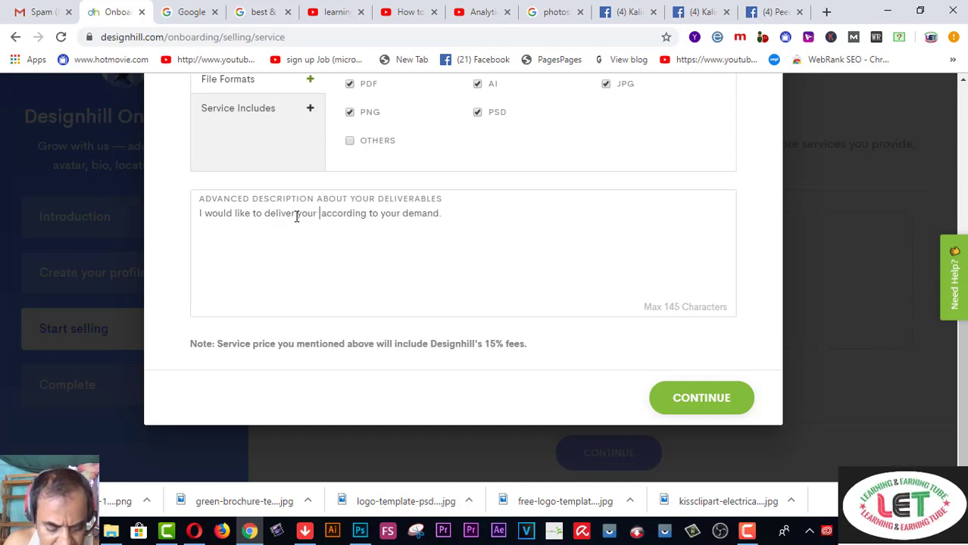
text(proh)
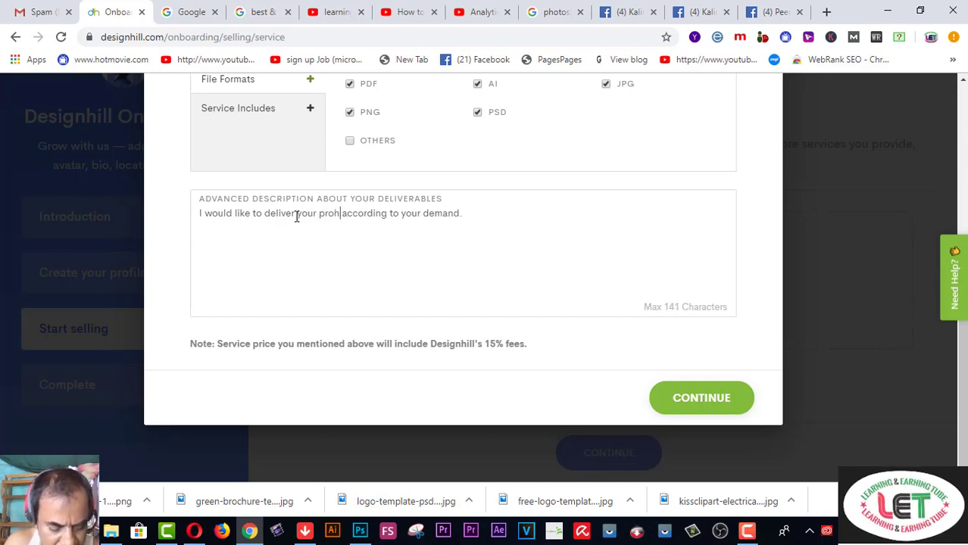
key(BackSpace)
text(ject)
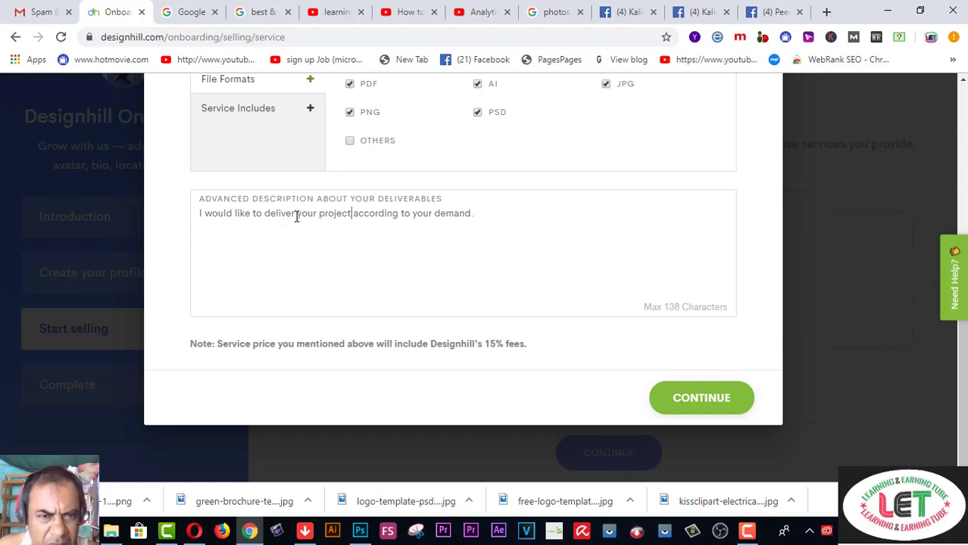
click(682, 398)
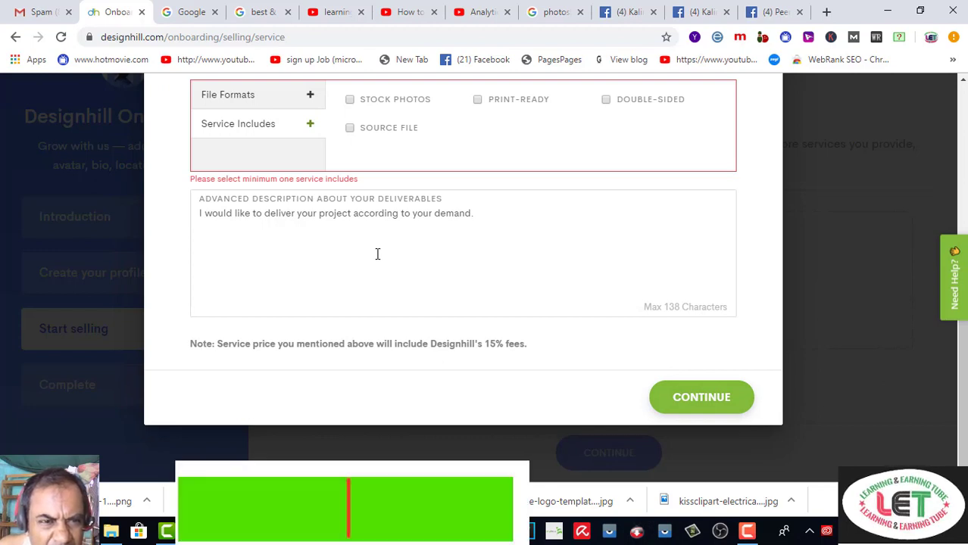
- Include Source File in the service, continue to the cover image step, save, and switch to Photoshop
scroll(377, 254, up, 1)
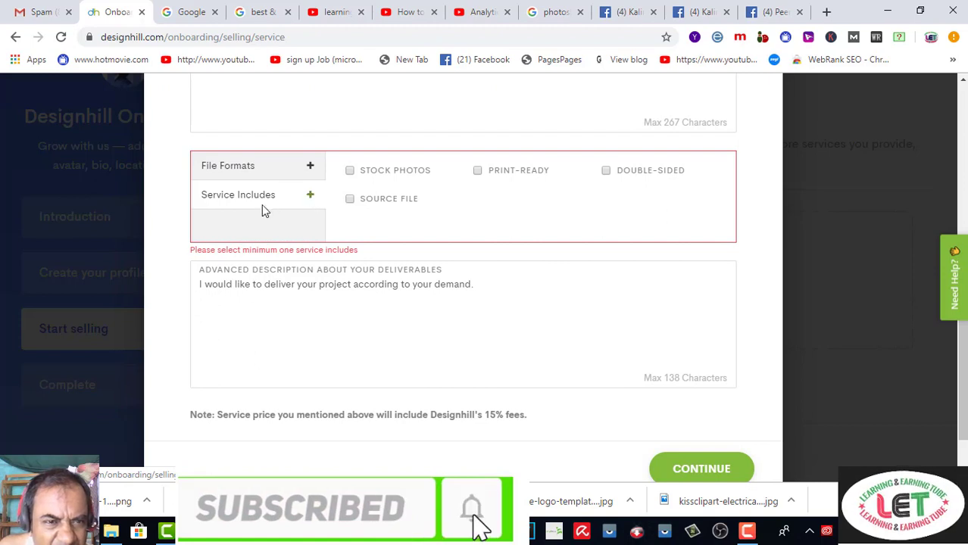
click(350, 199)
click(679, 469)
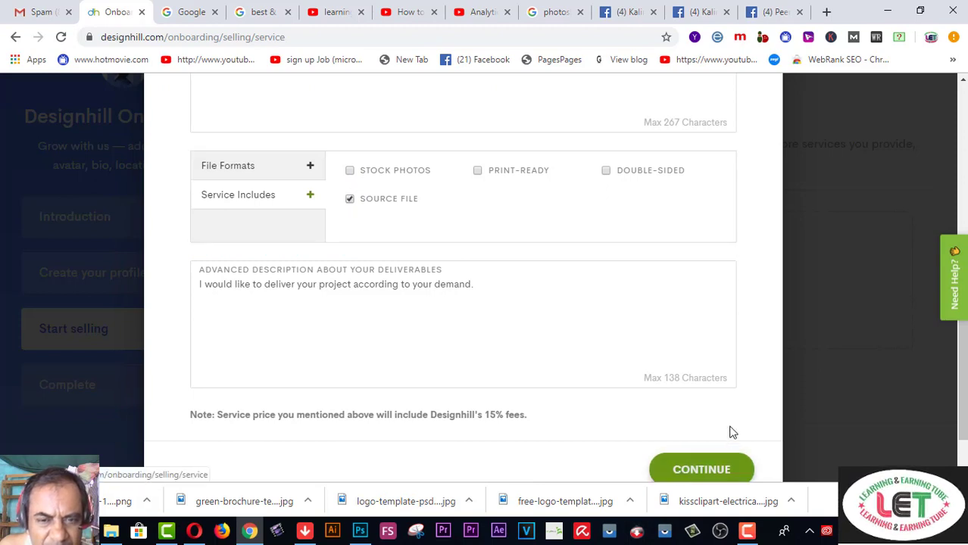
click(740, 388)
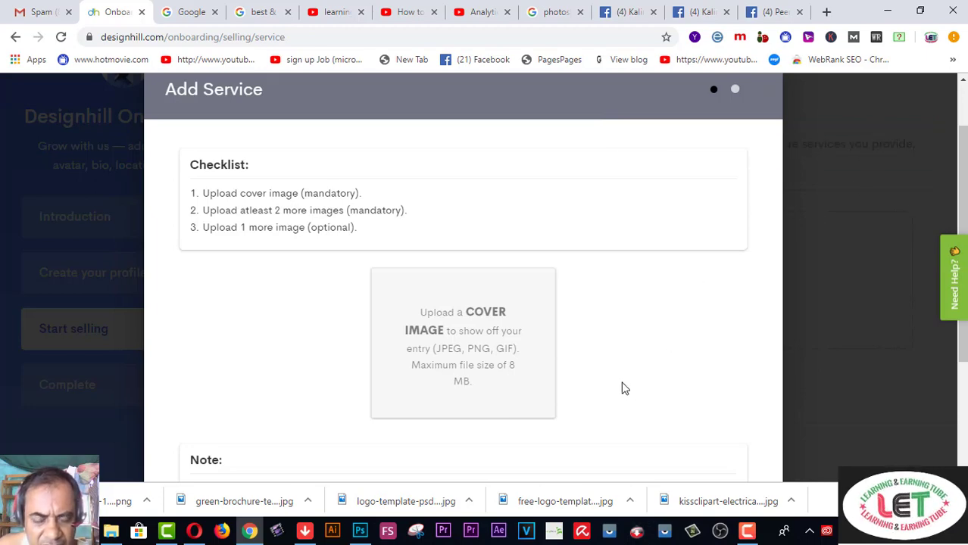
click(359, 531)
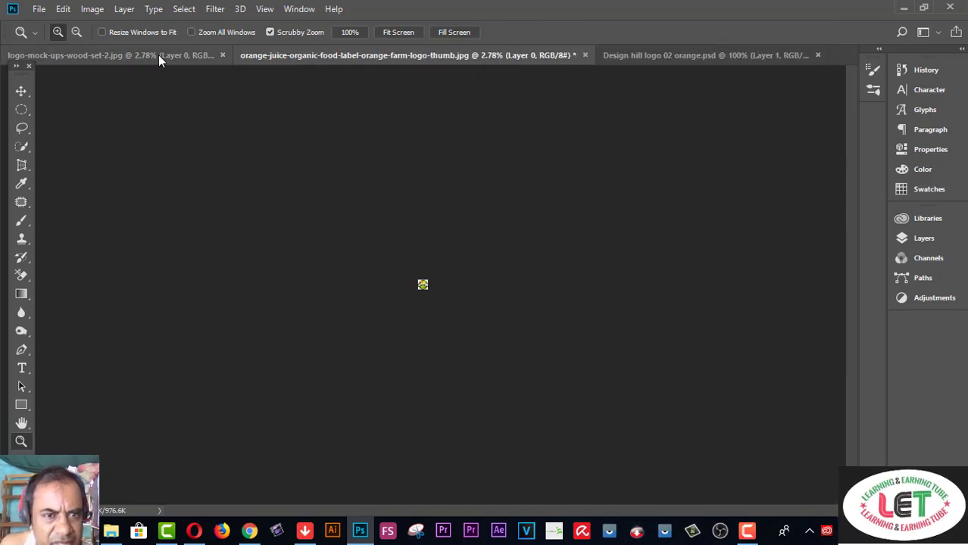
- Resize logo-mock-ups-wood-set-2.jpg to 600 × 600 pixels in Image Size
click(159, 60)
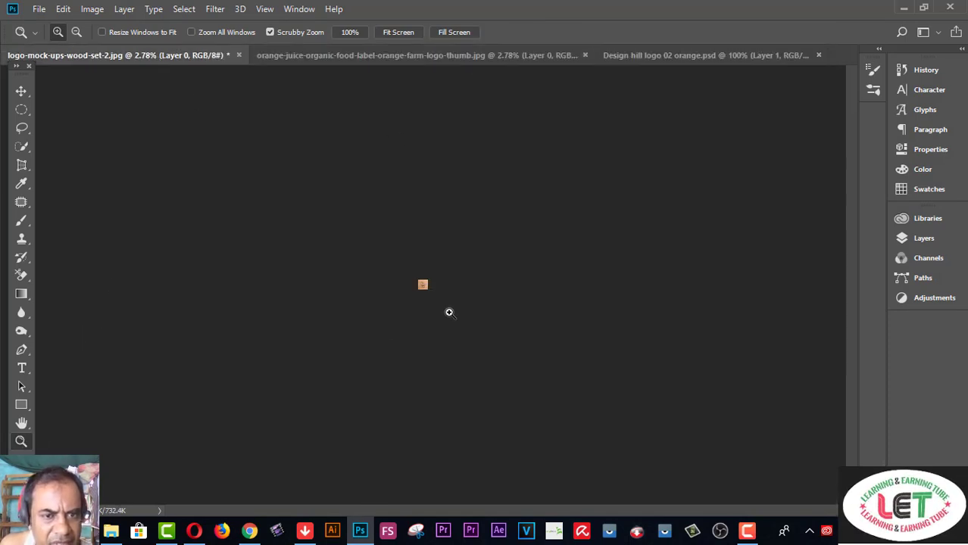
drag(449, 312, 560, 251)
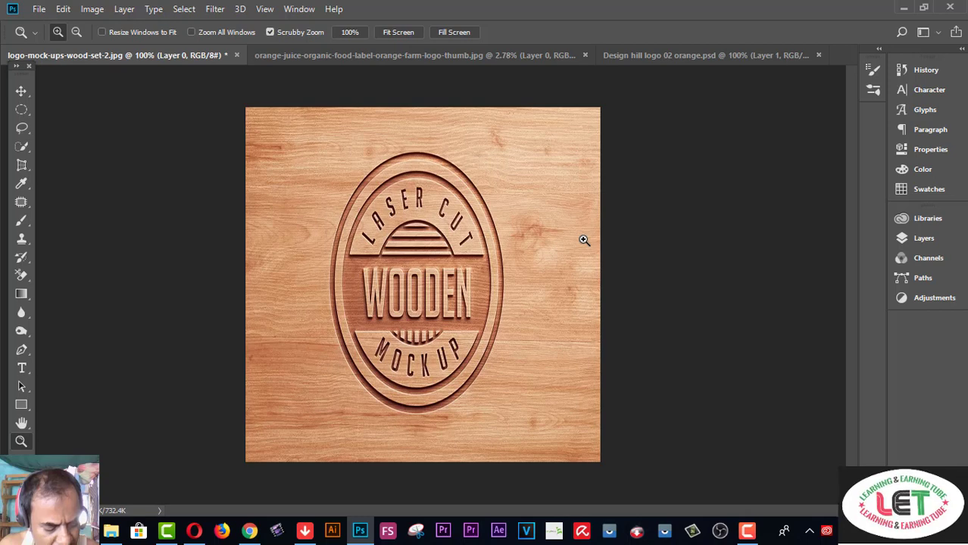
key(ctrl+alt+i)
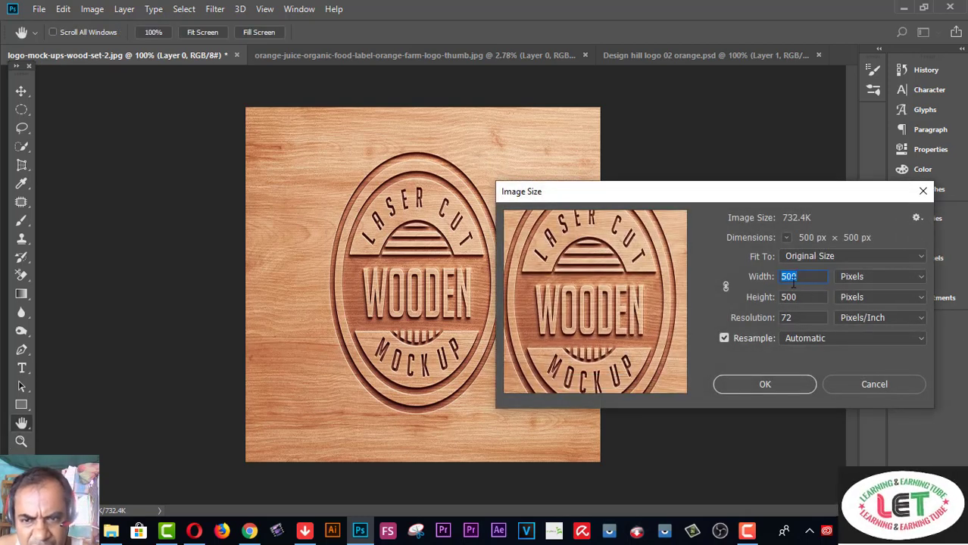
drag(786, 277, 780, 277)
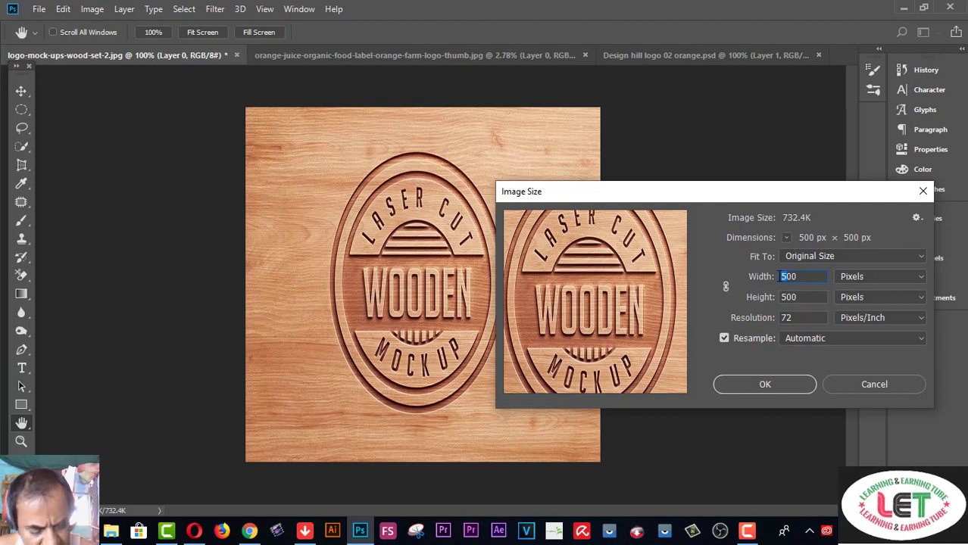
text(6)
click(784, 297)
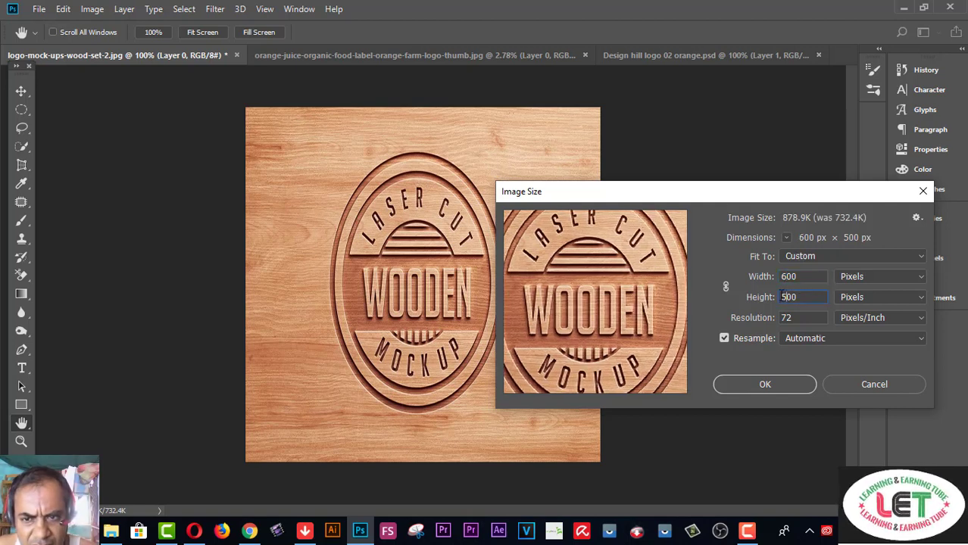
text(6)
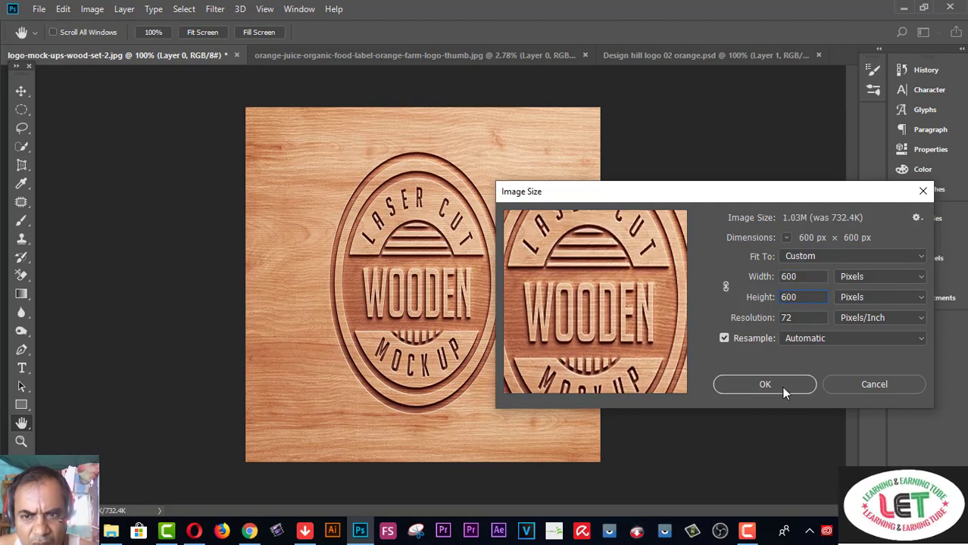
click(765, 385)
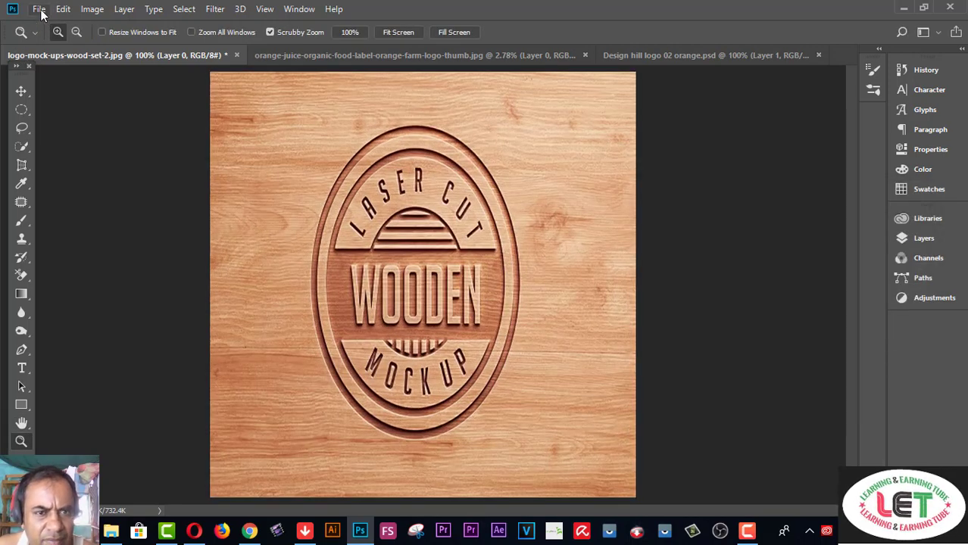
click(40, 10)
- Save the mockup as maximum-quality JPEG logo-mock-ups-wood-set-3 in Pictures > Design hill logo sample
click(32, 165)
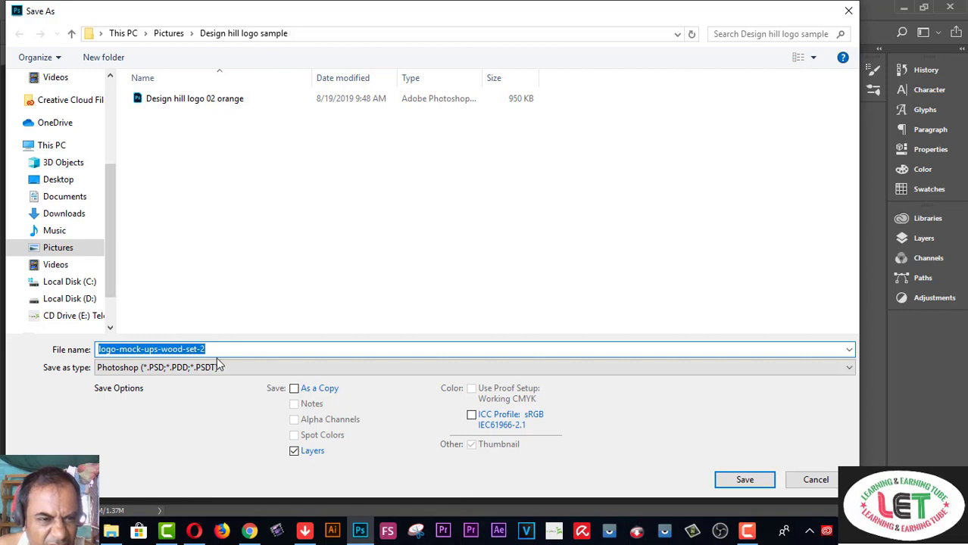
drag(210, 349, 201, 349)
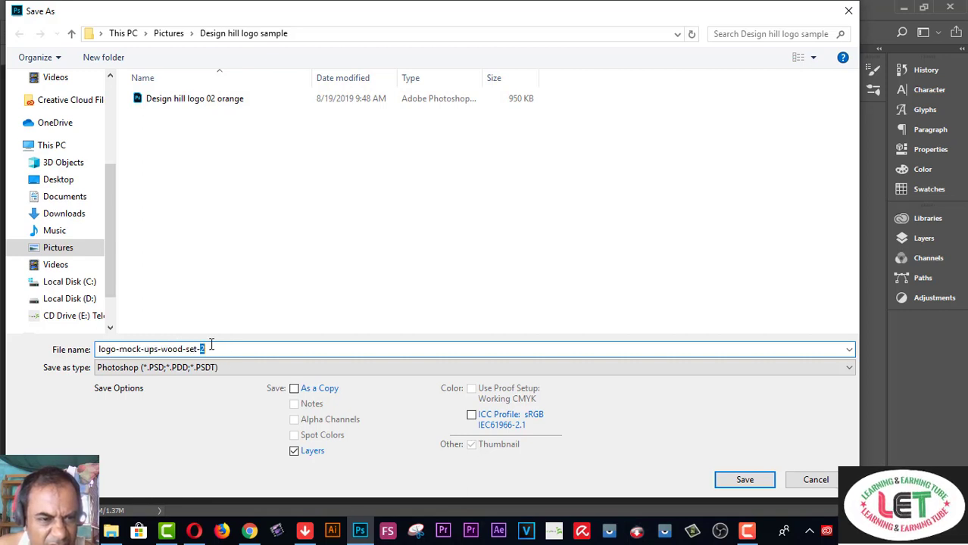
text(3)
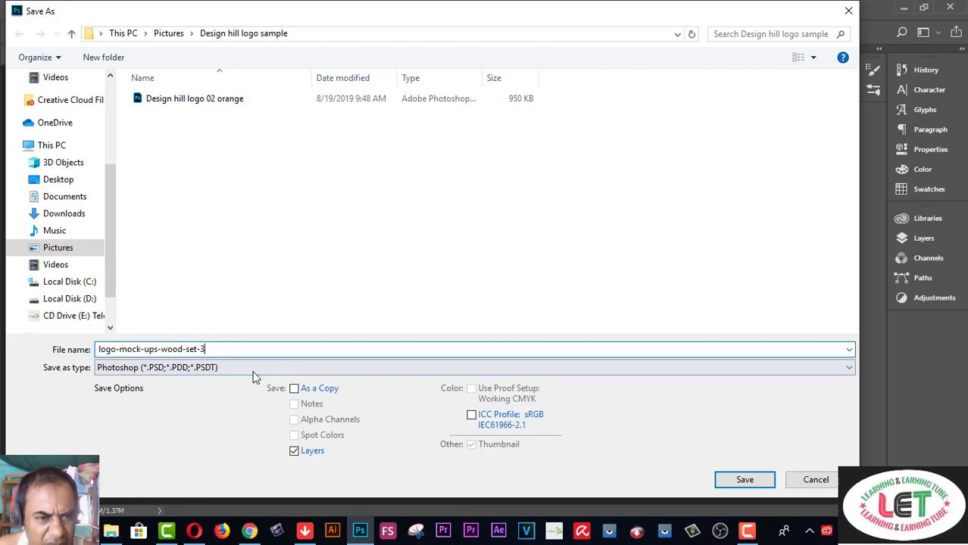
click(254, 371)
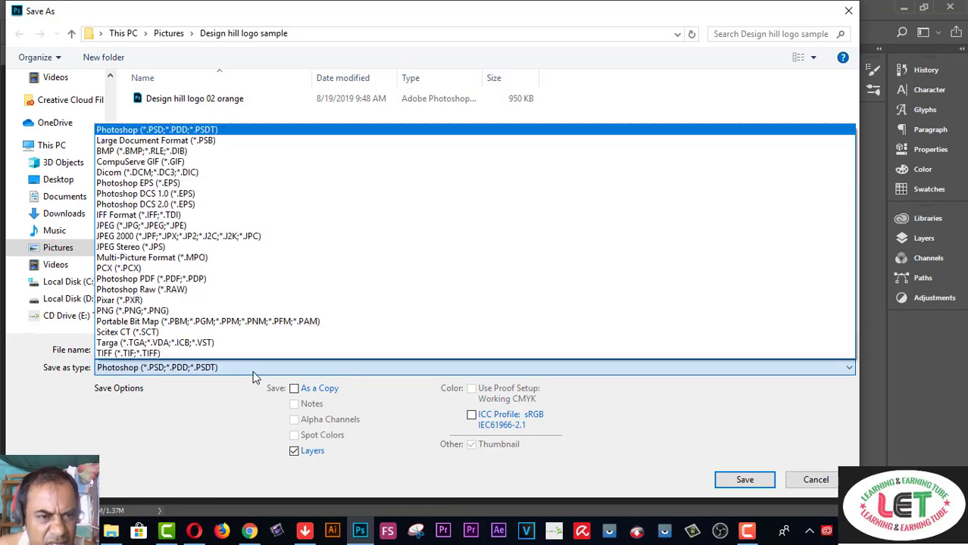
click(180, 227)
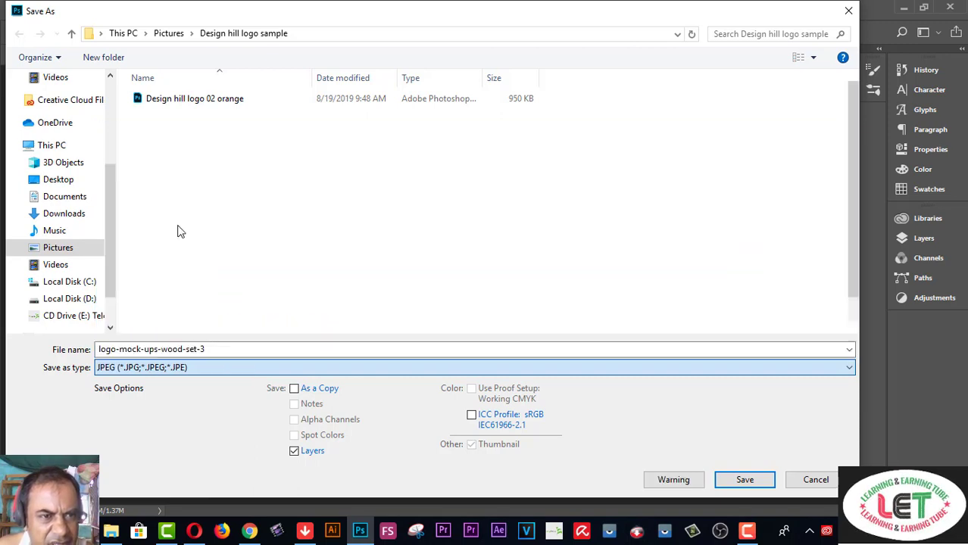
click(89, 249)
click(318, 150)
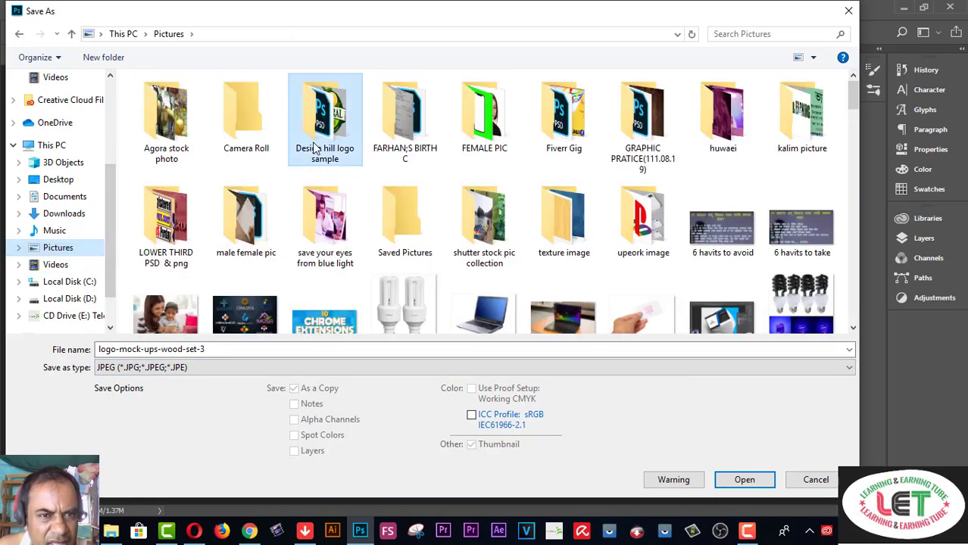
click(735, 483)
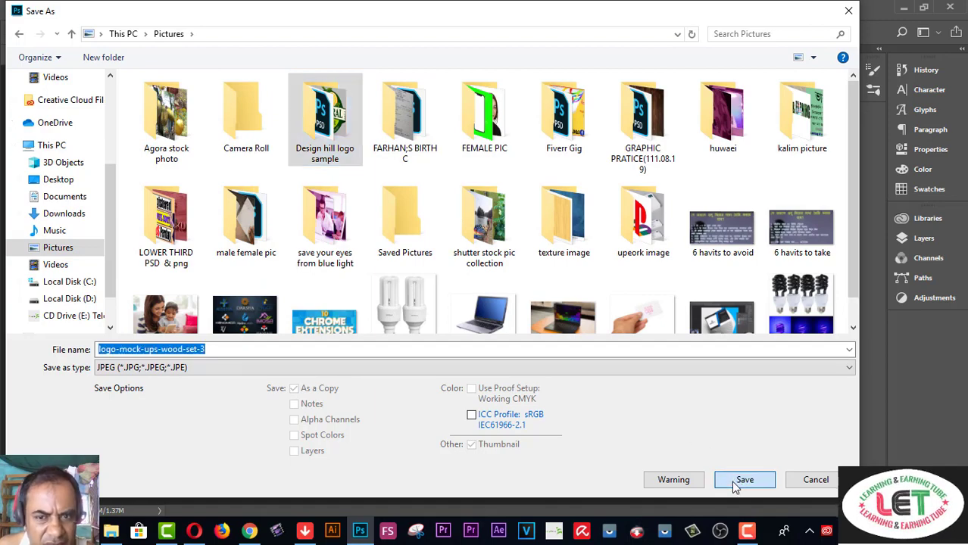
click(733, 482)
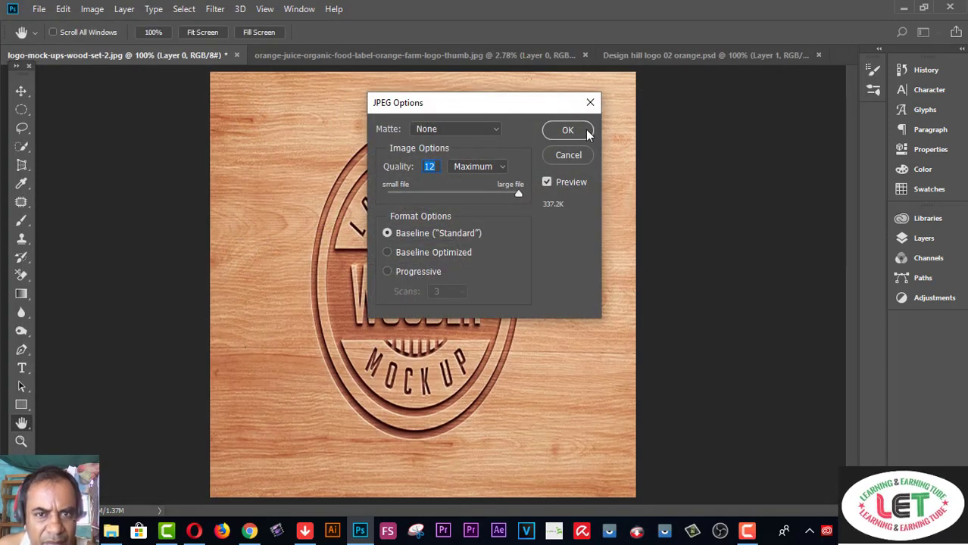
click(585, 129)
click(903, 8)
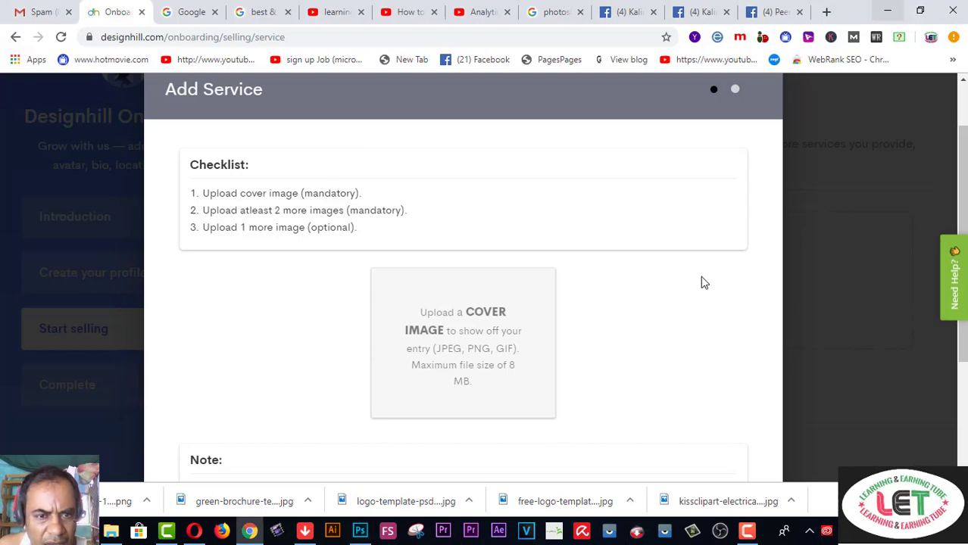
- Upload logo-mock-ups-wood-set-3 as the cover image and save its thumbnail crop centred on the logo
scroll(497, 350, down, 2)
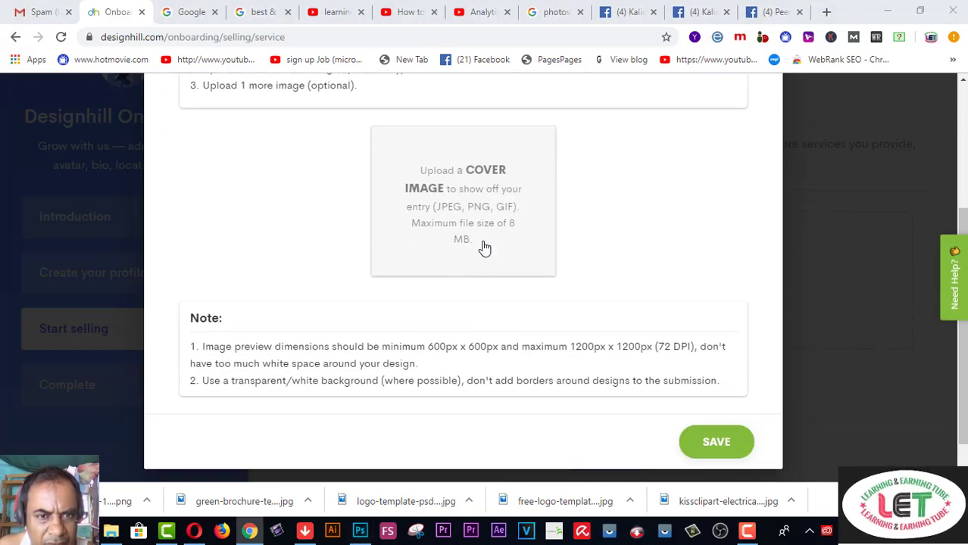
click(485, 248)
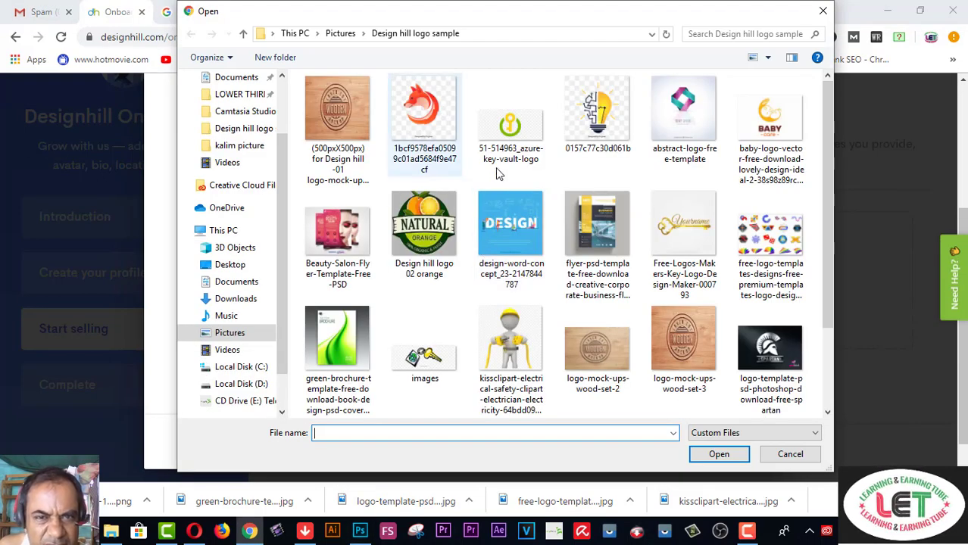
click(697, 358)
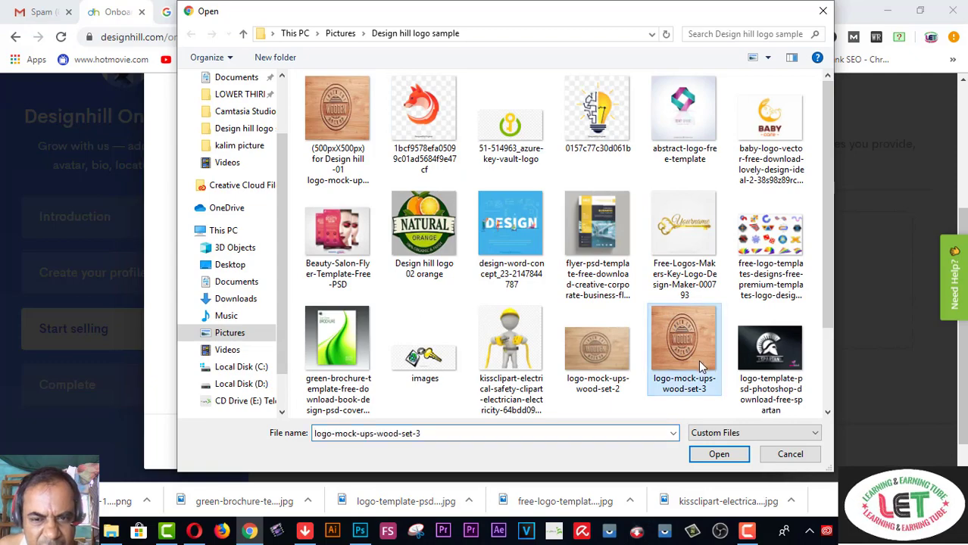
click(720, 453)
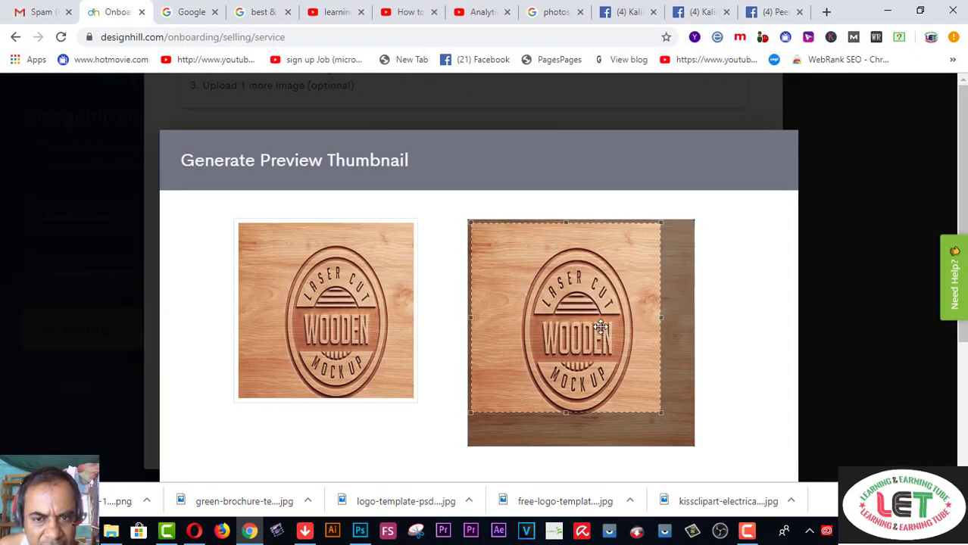
mouse_move(601, 328)
mouse_down()
mouse_move(624, 324)
mouse_move(612, 341)
mouse_up()
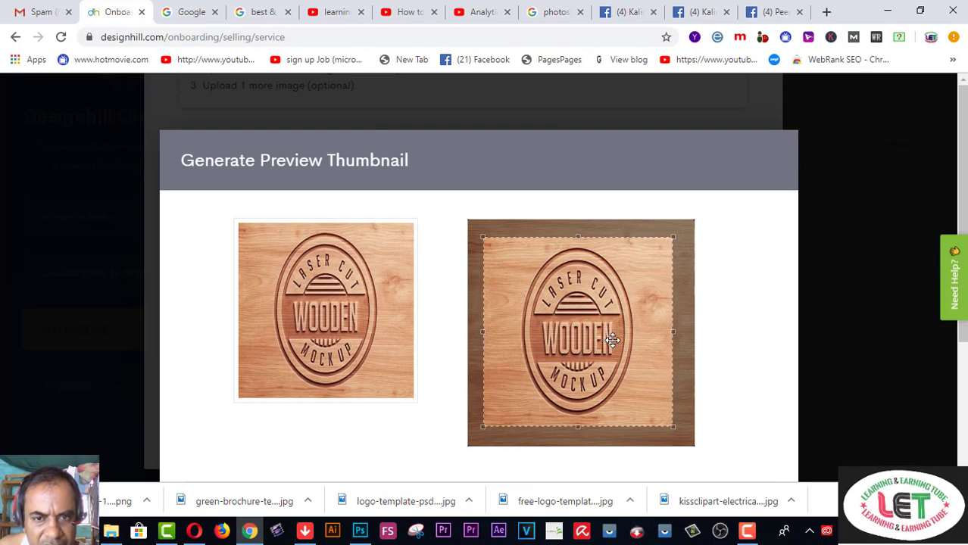
scroll(685, 370, down, 3)
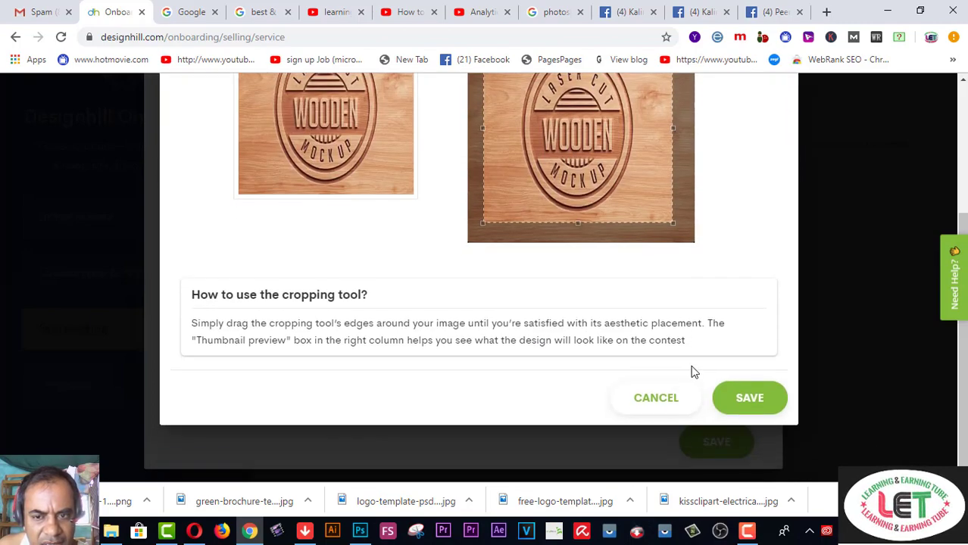
click(742, 401)
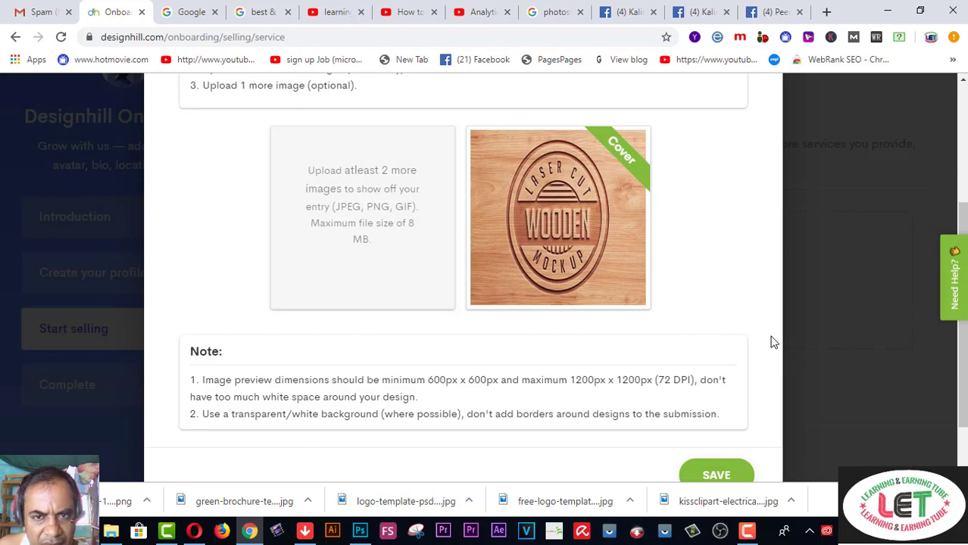
scroll(712, 327, down, 1)
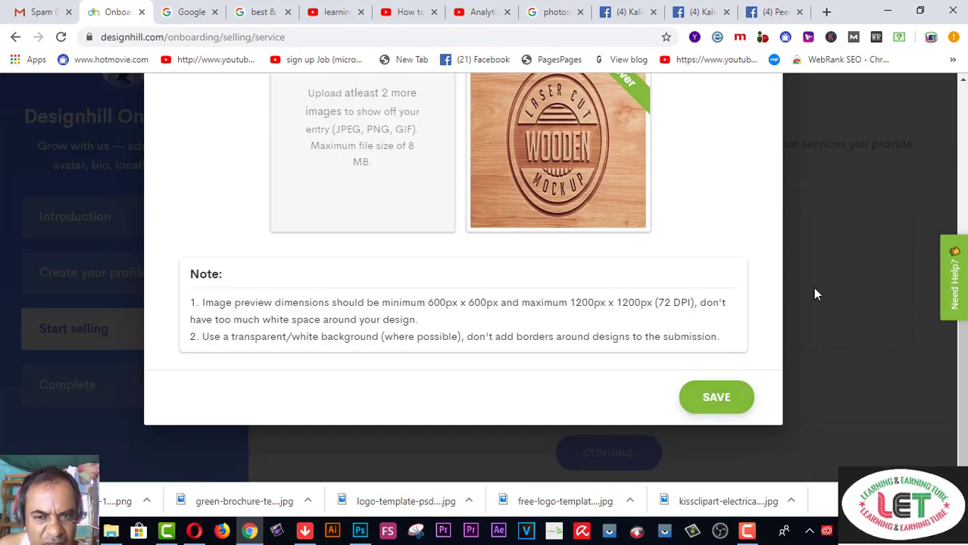
scroll(815, 293, up, 4)
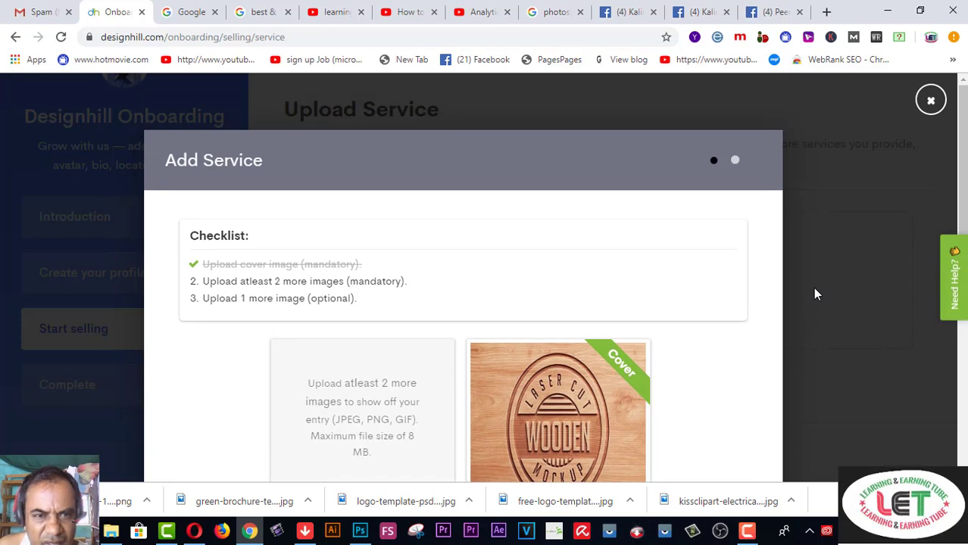
scroll(815, 294, down, 4)
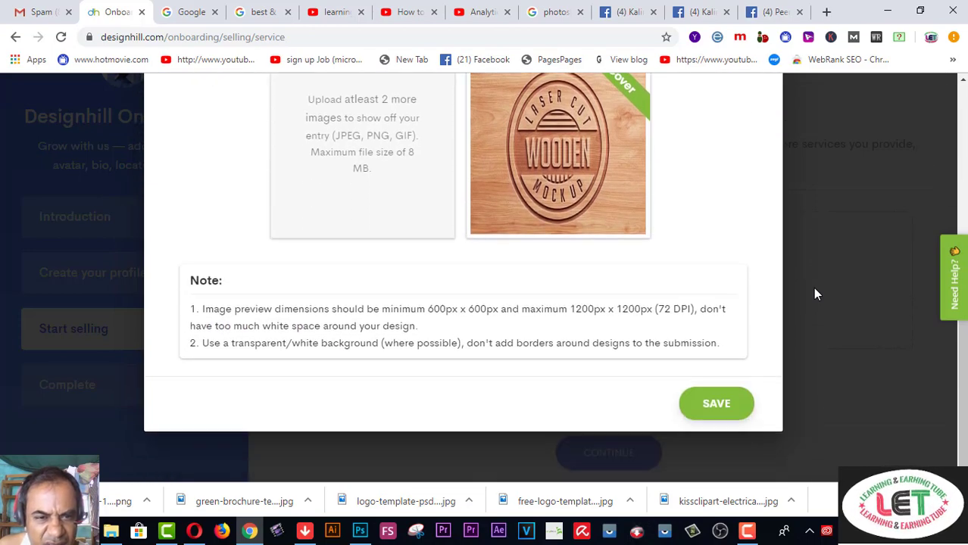
scroll(815, 294, up, 2)
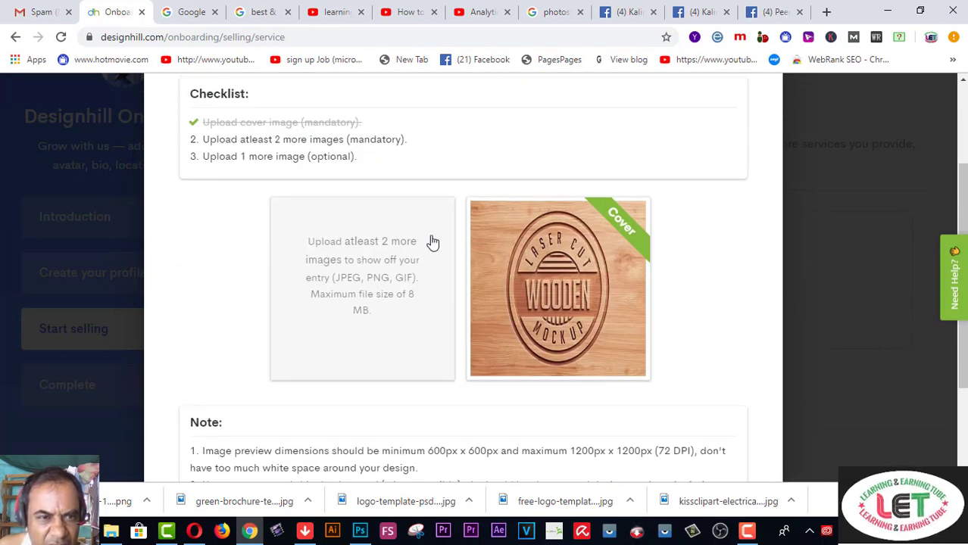
- Try uploading 'Design hill logo 02 orange' as an extra image, then switch to Photoshop after it's rejected
click(363, 277)
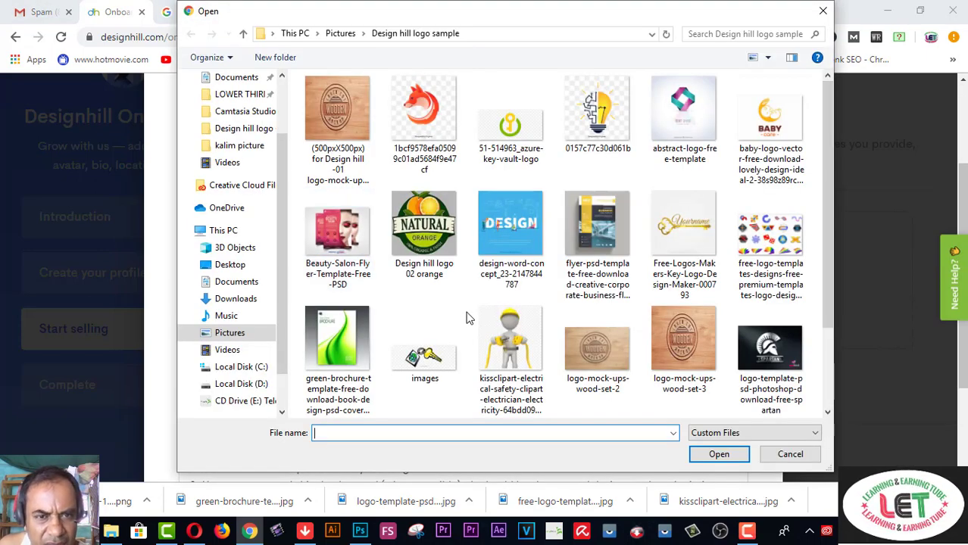
click(421, 240)
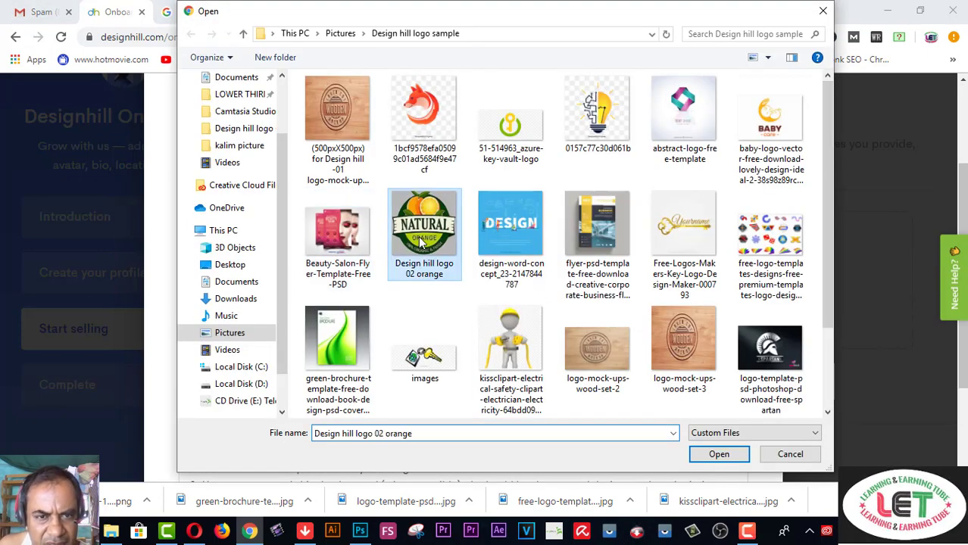
click(731, 459)
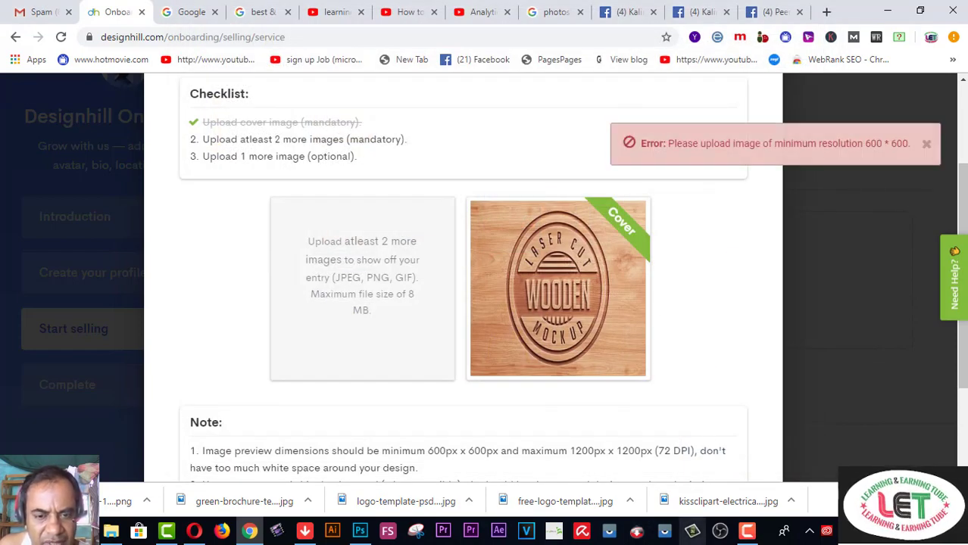
click(368, 533)
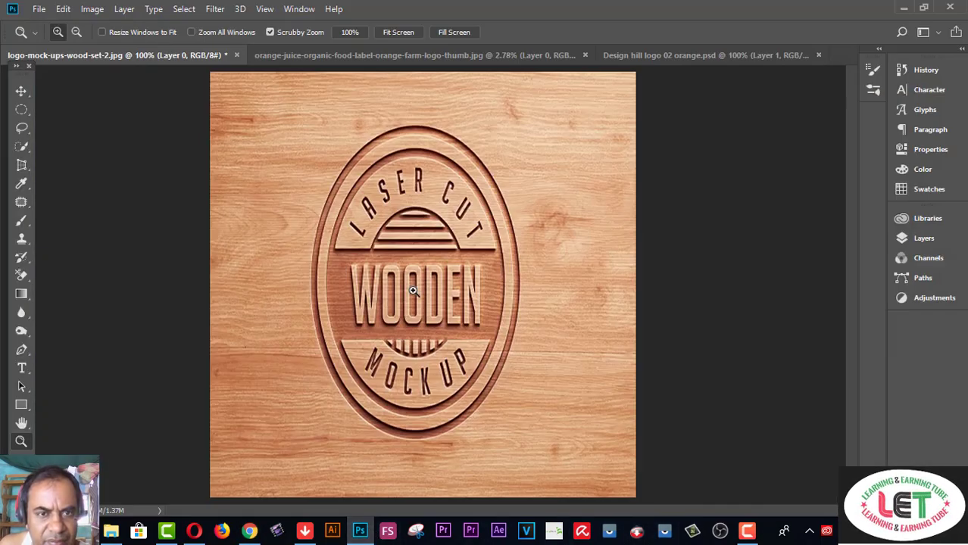
- Resize the Design hill logo 02 orange document from 500 to 600 × 600 pixels
click(621, 54)
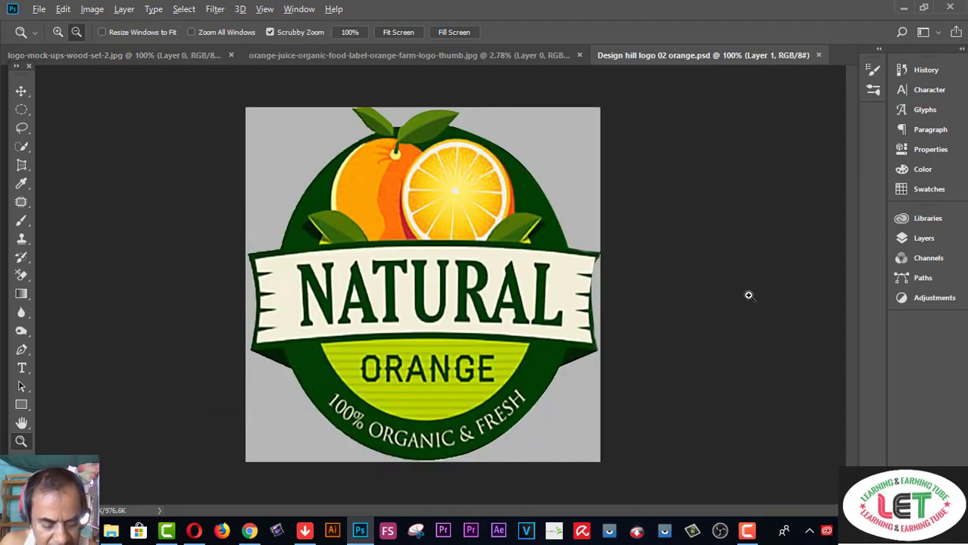
key(alt+i)
click(615, 284)
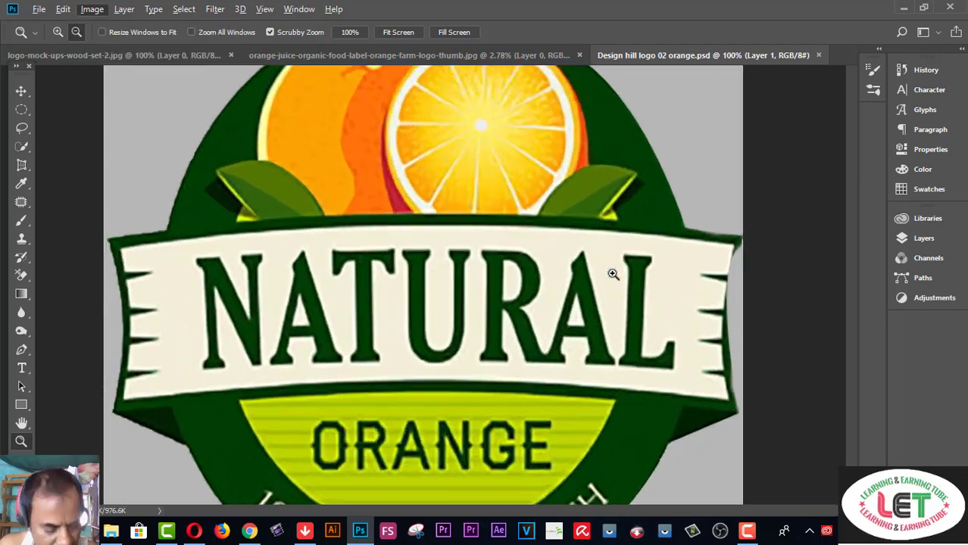
key(ctrl+alt+i)
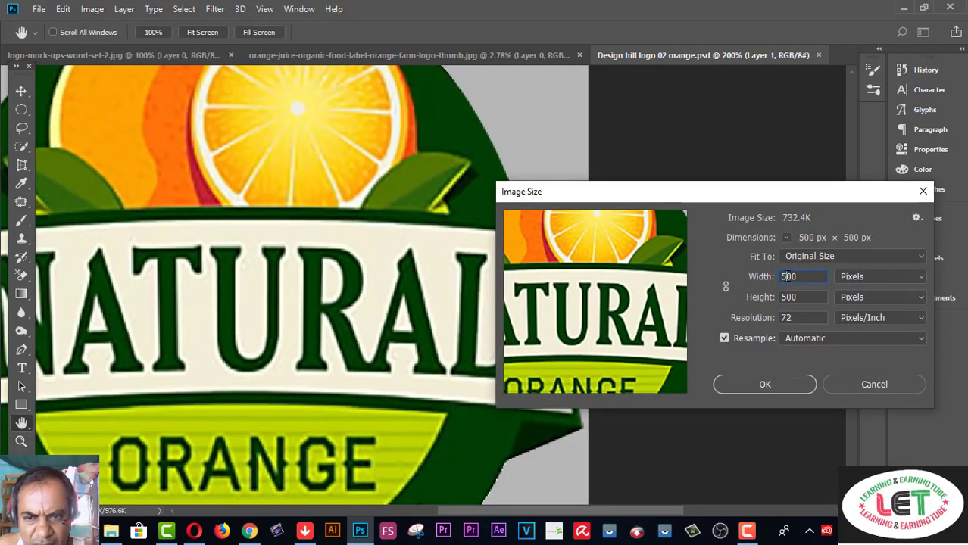
text(6)
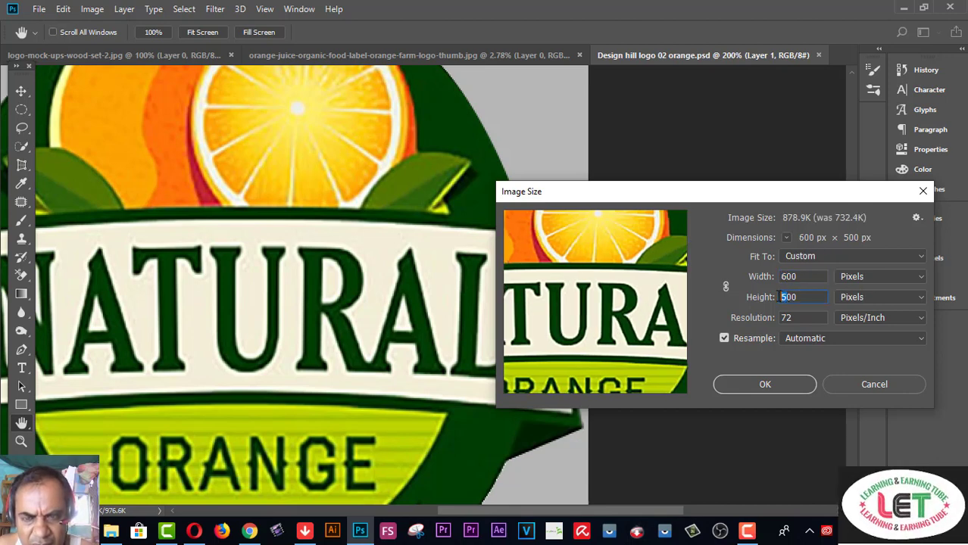
text(6)
click(790, 383)
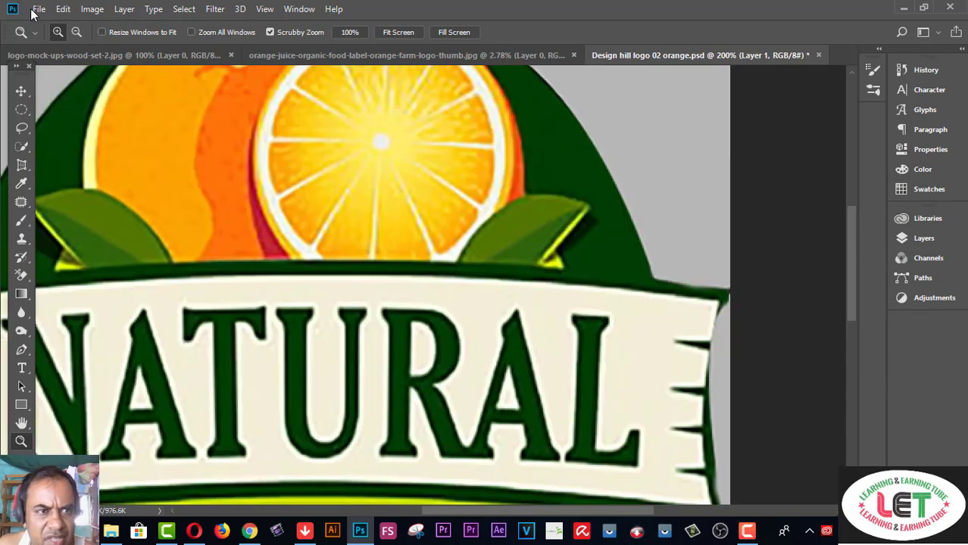
click(39, 8)
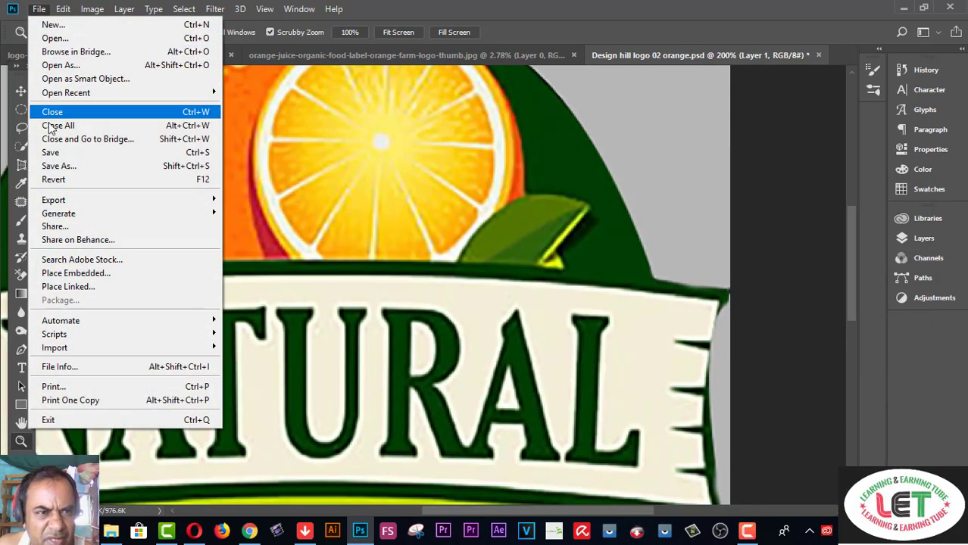
- Save the resized logo as JPEG 'Design hill logo 03 orange' in the Design hill logo sample folder
click(50, 167)
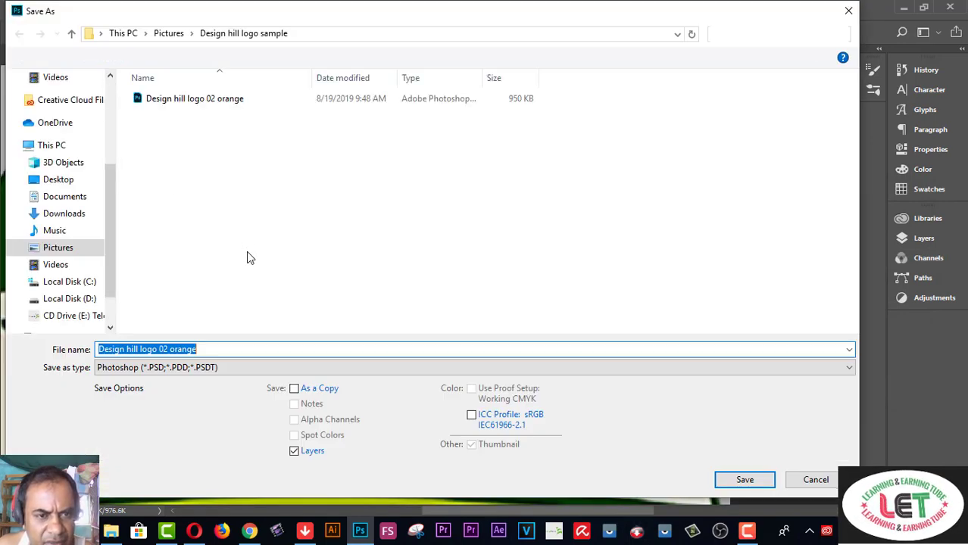
click(216, 366)
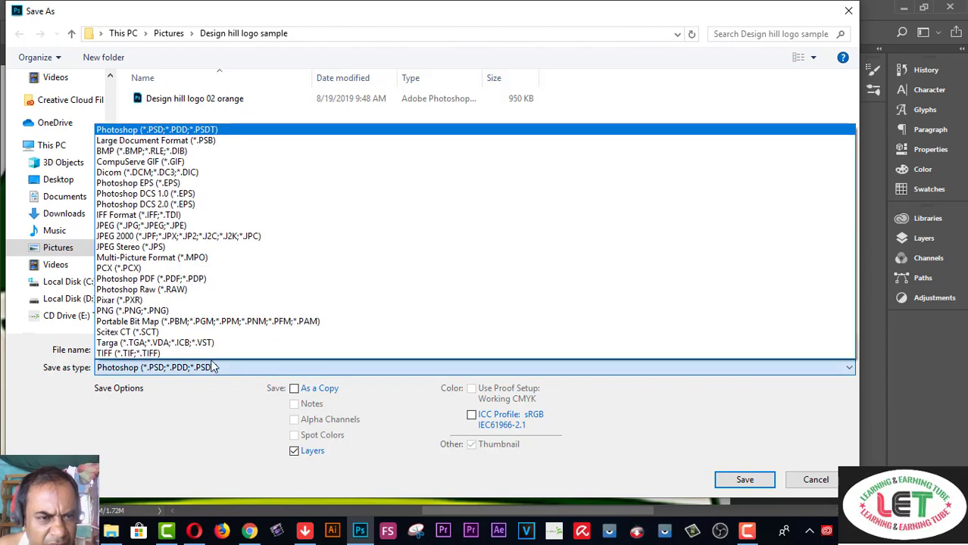
click(187, 226)
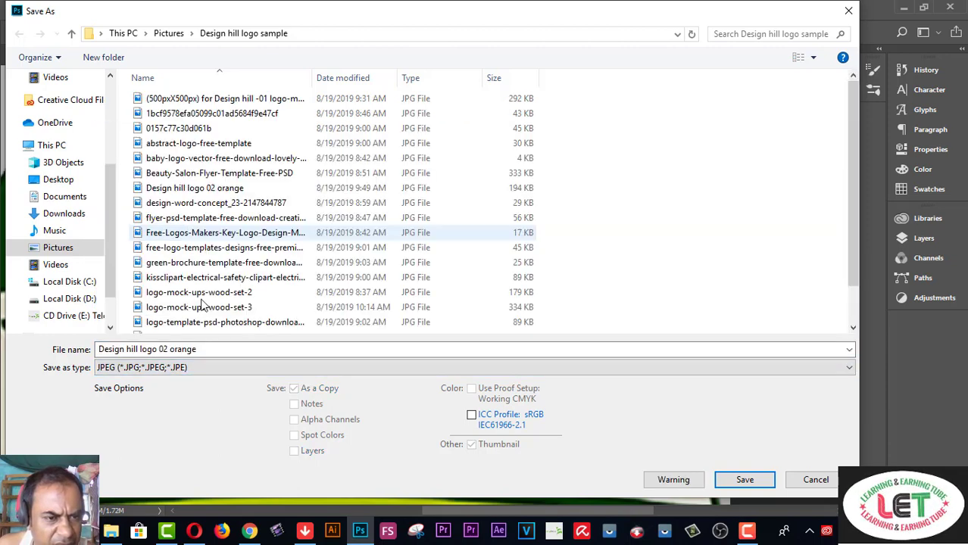
click(166, 349)
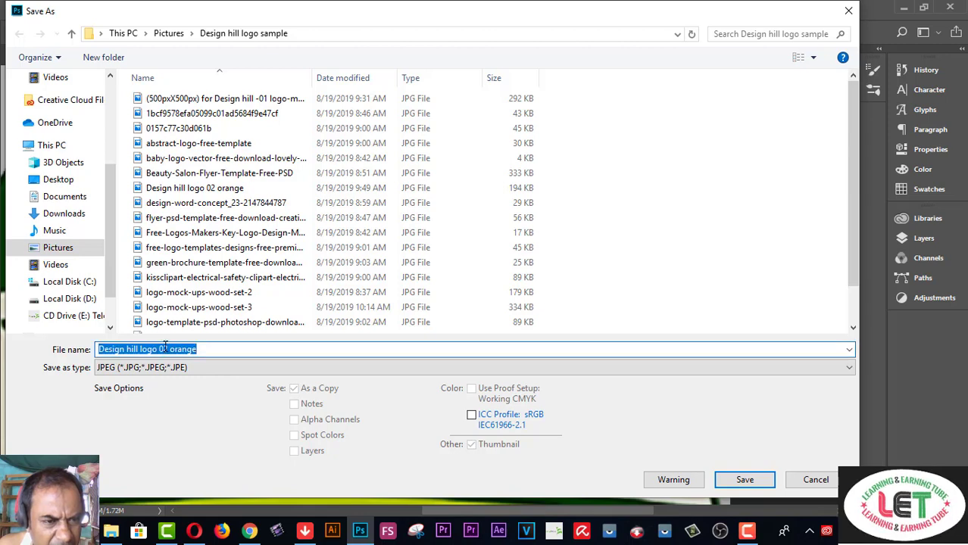
click(166, 349)
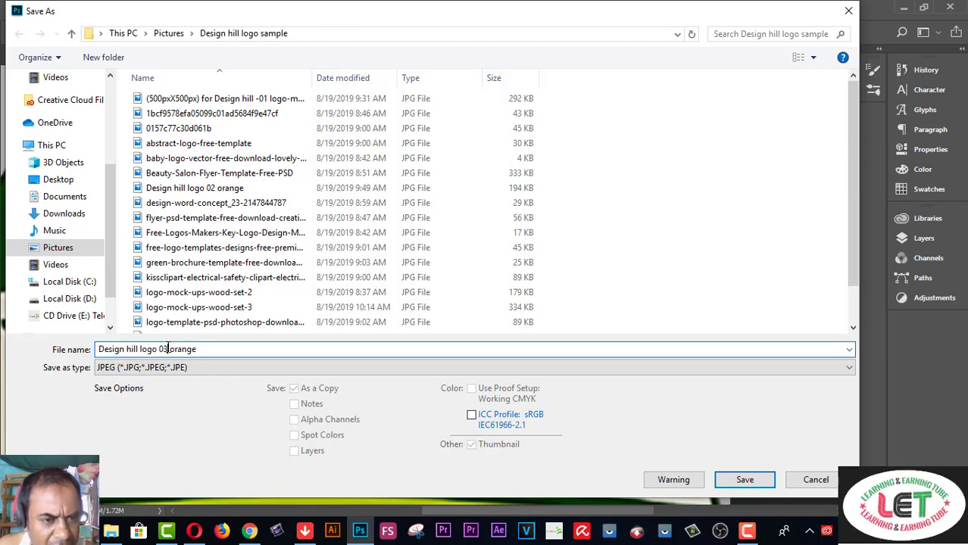
click(59, 248)
click(326, 148)
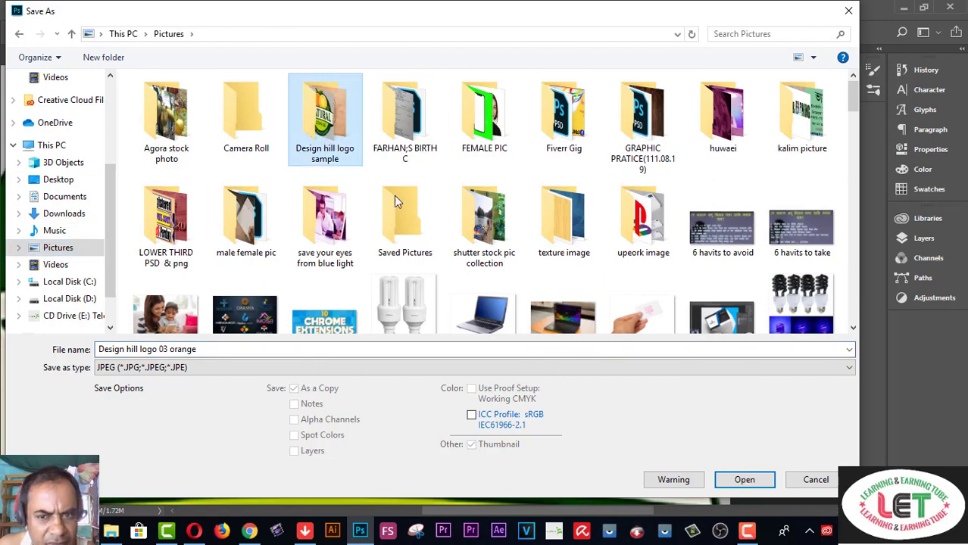
click(732, 482)
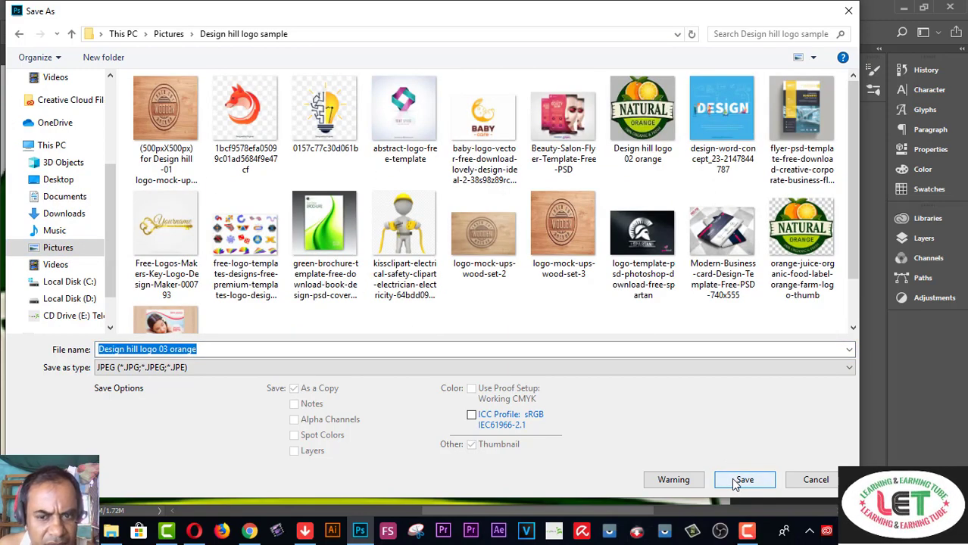
click(744, 481)
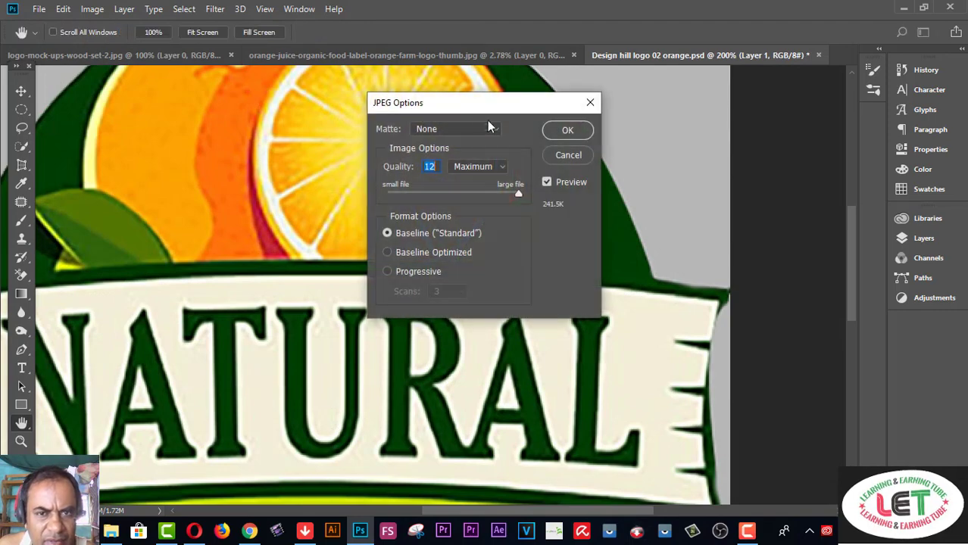
click(567, 131)
- Back in Designhill, upload 'Design hill logo 03 orange' as an additional service image
click(904, 8)
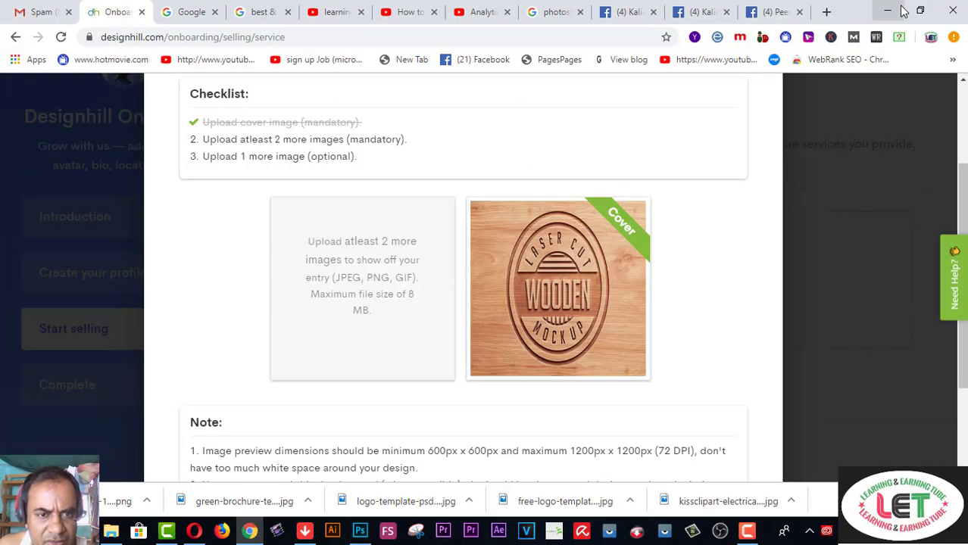
click(390, 285)
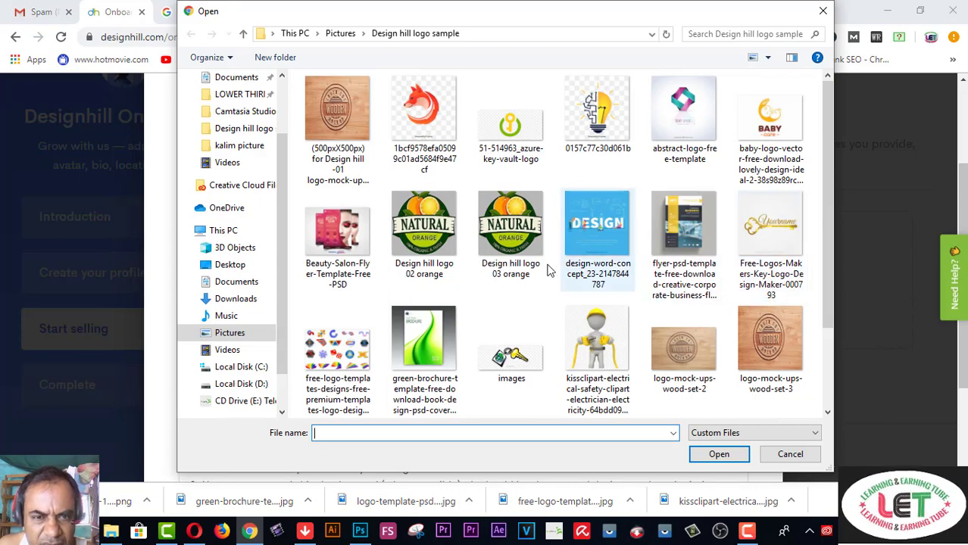
click(521, 248)
click(719, 453)
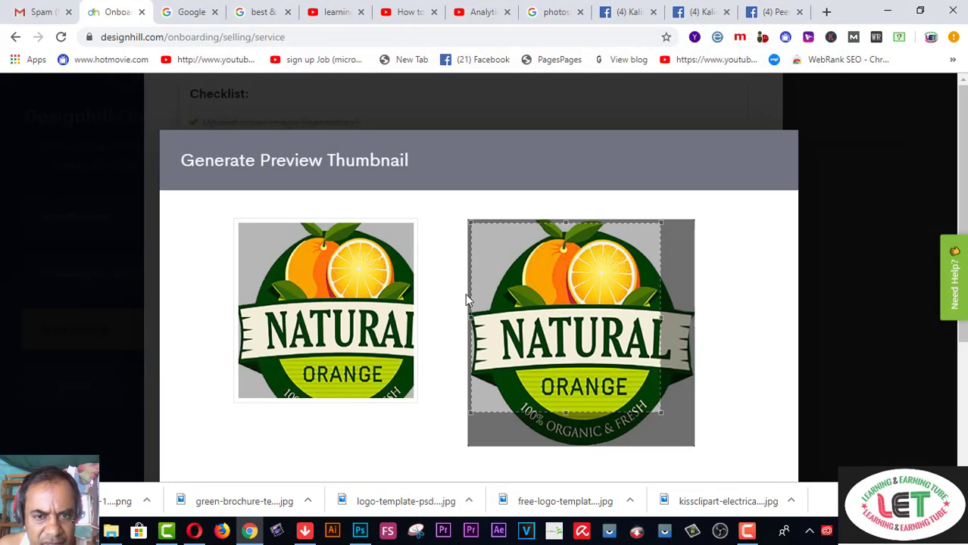
- Adjust the thumbnail crop box so it covers nearly the whole orange logo
drag(590, 302, 615, 318)
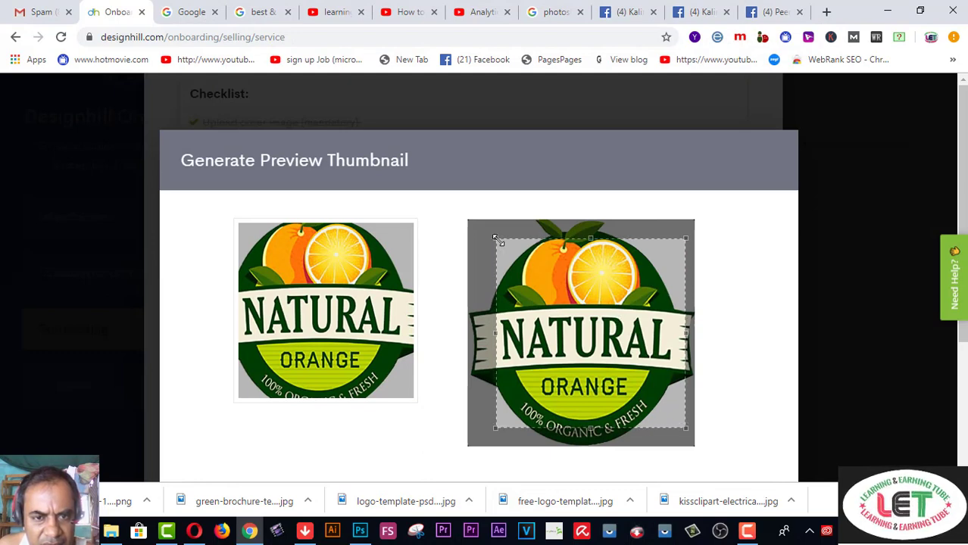
drag(498, 241, 462, 228)
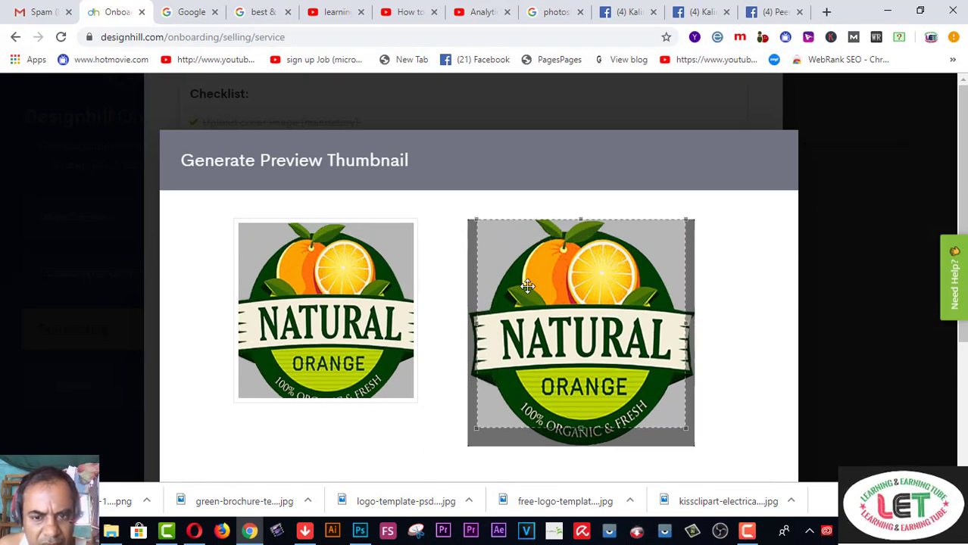
drag(686, 428, 694, 438)
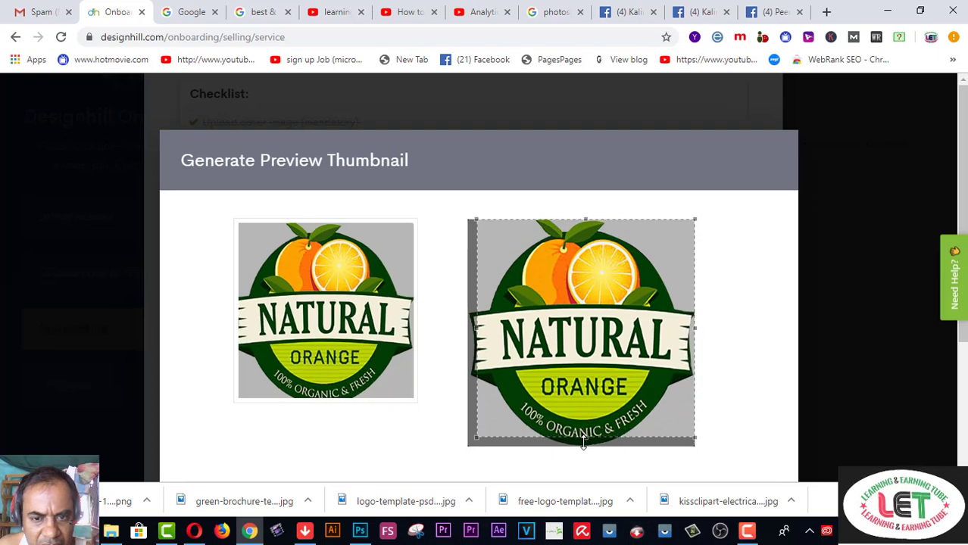
drag(612, 338, 607, 343)
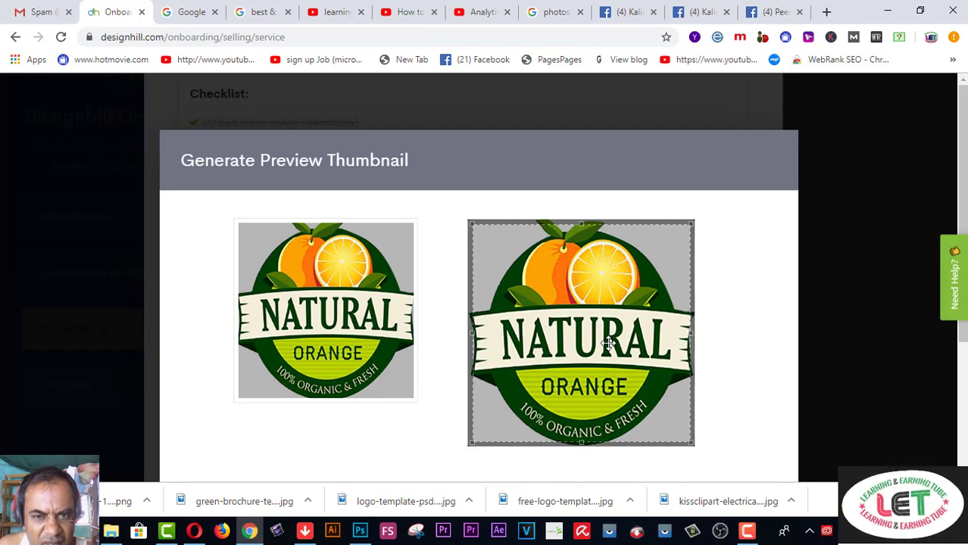
scroll(696, 418, down, 3)
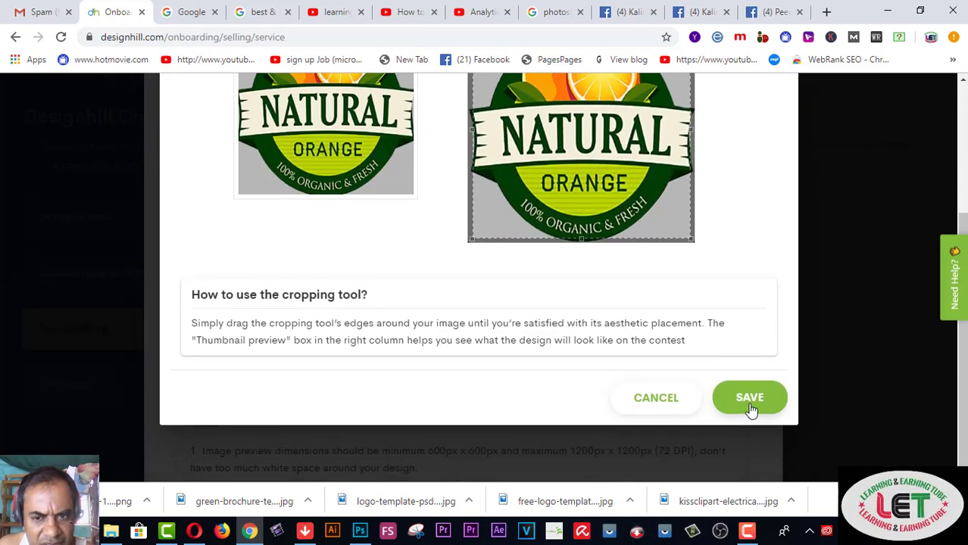
click(751, 409)
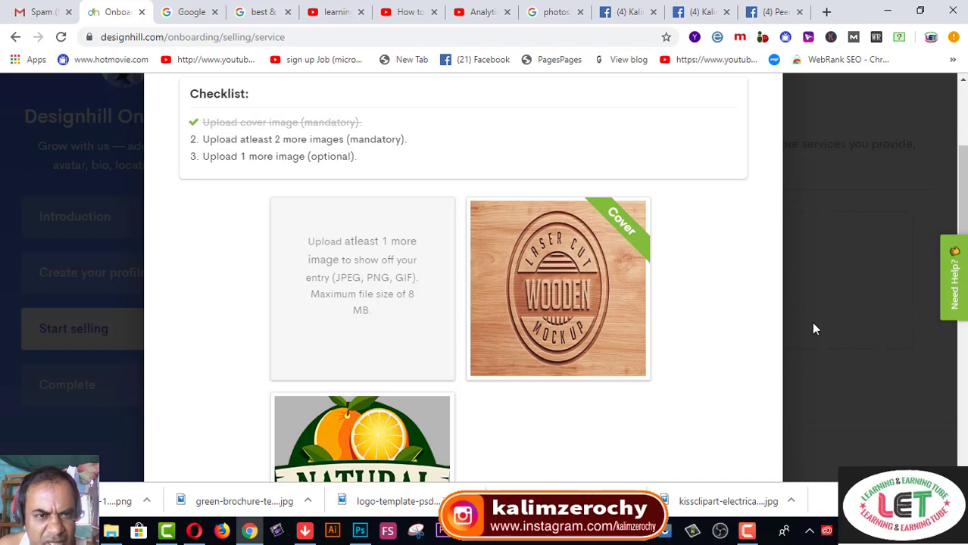
scroll(691, 325, down, 4)
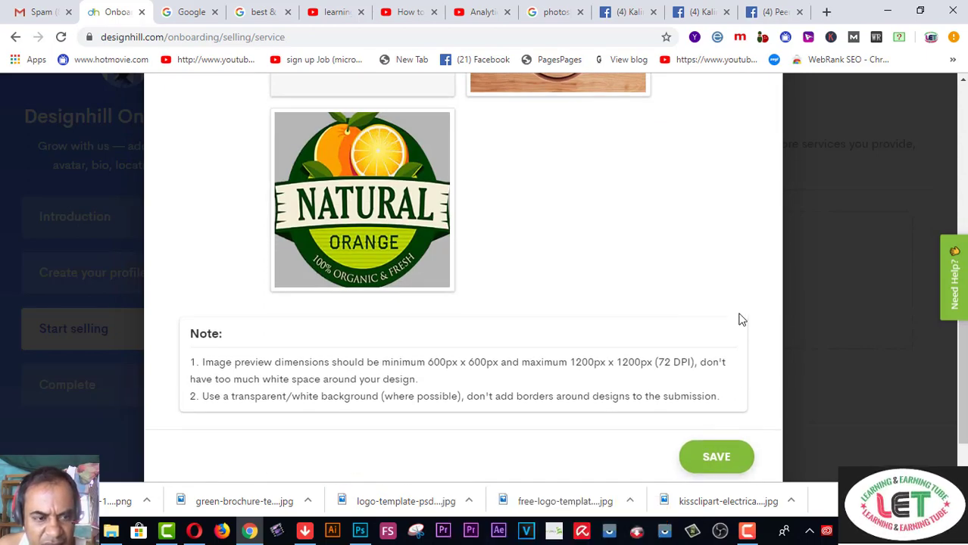
scroll(741, 319, up, 5)
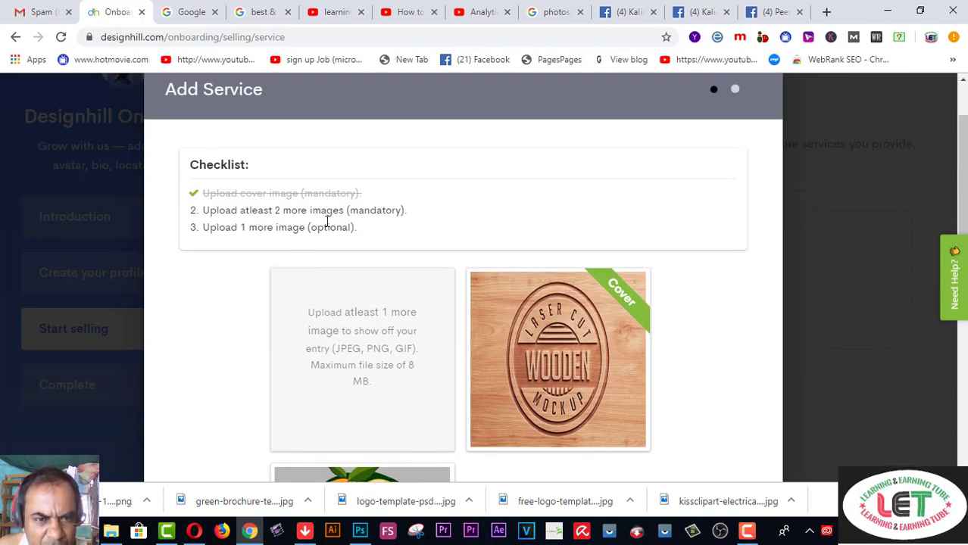
scroll(350, 225, down, 1)
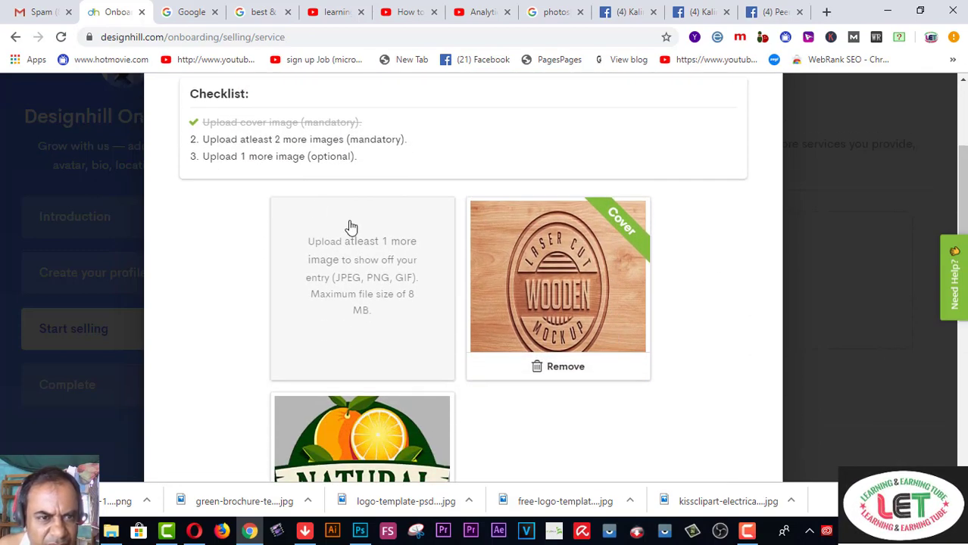
scroll(475, 309, down, 5)
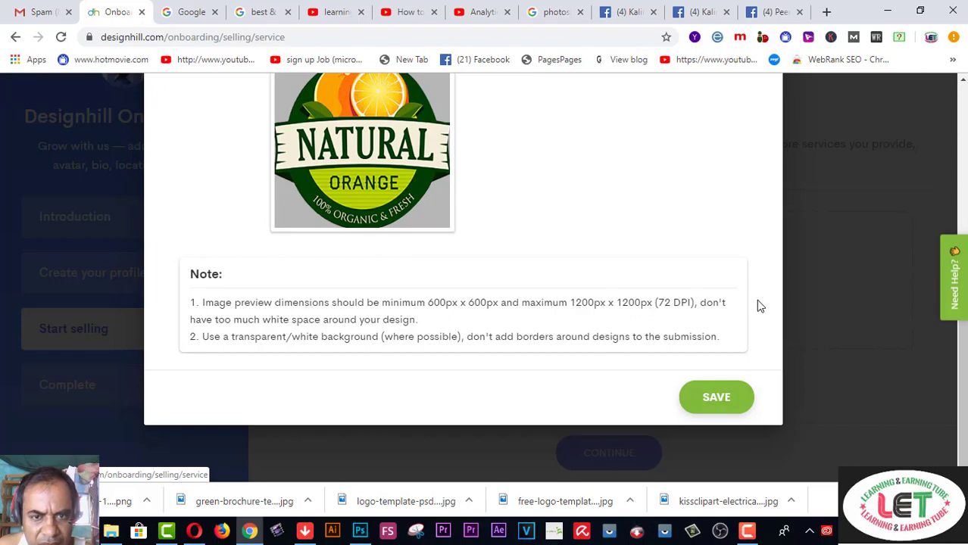
scroll(757, 303, up, 4)
scroll(761, 272, up, 3)
scroll(761, 272, down, 6)
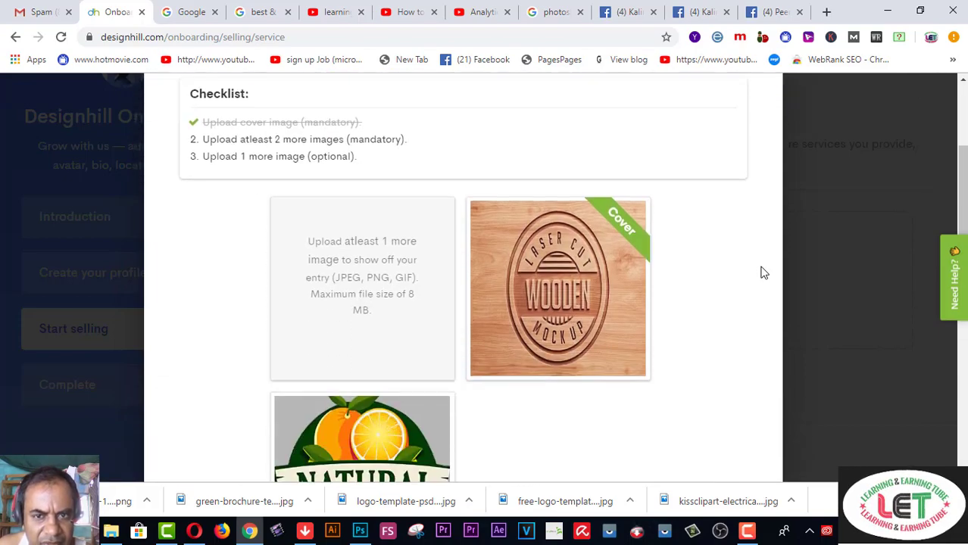
scroll(761, 275, up, 5)
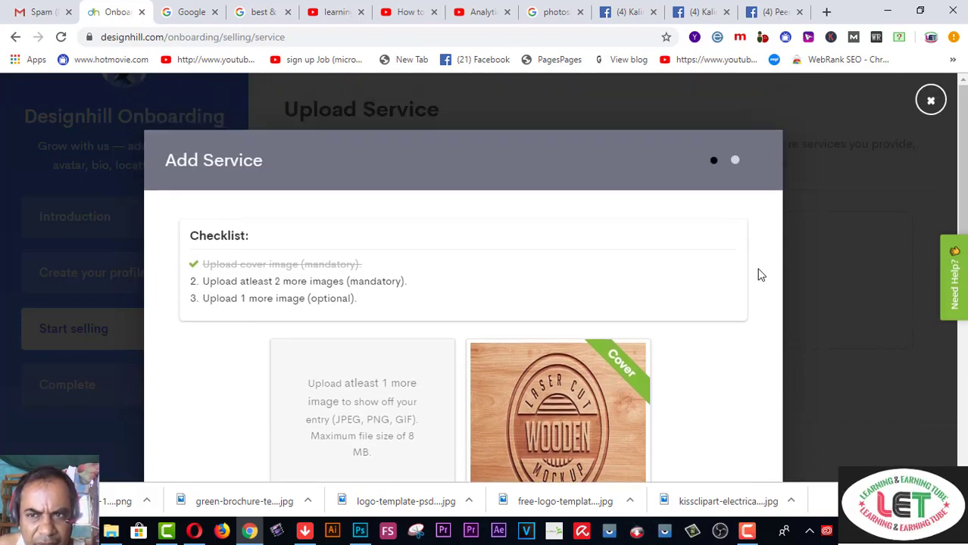
scroll(758, 275, down, 5)
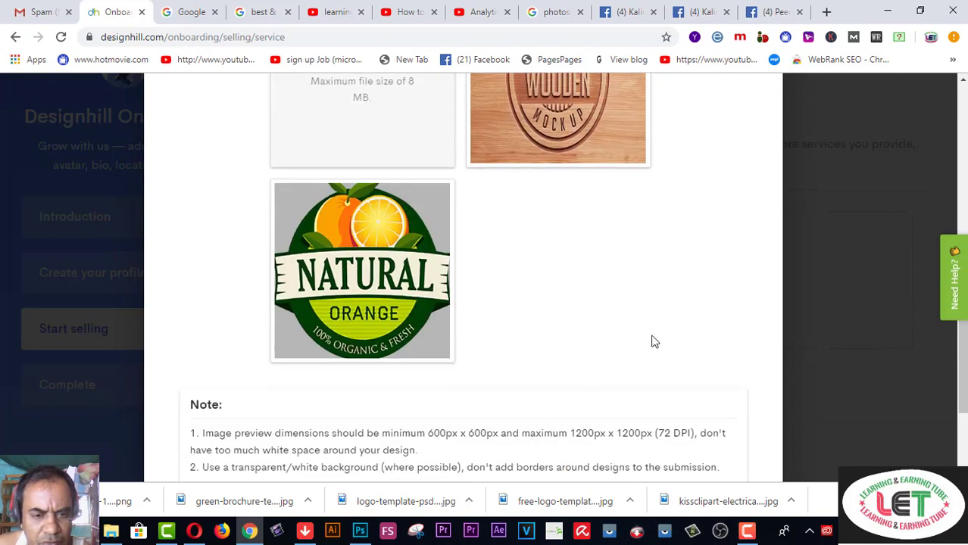
- In Photoshop, open Modern-Business-card-Design-Template-Free-PSD-740x555 from the Design hill logo sample folder
click(360, 535)
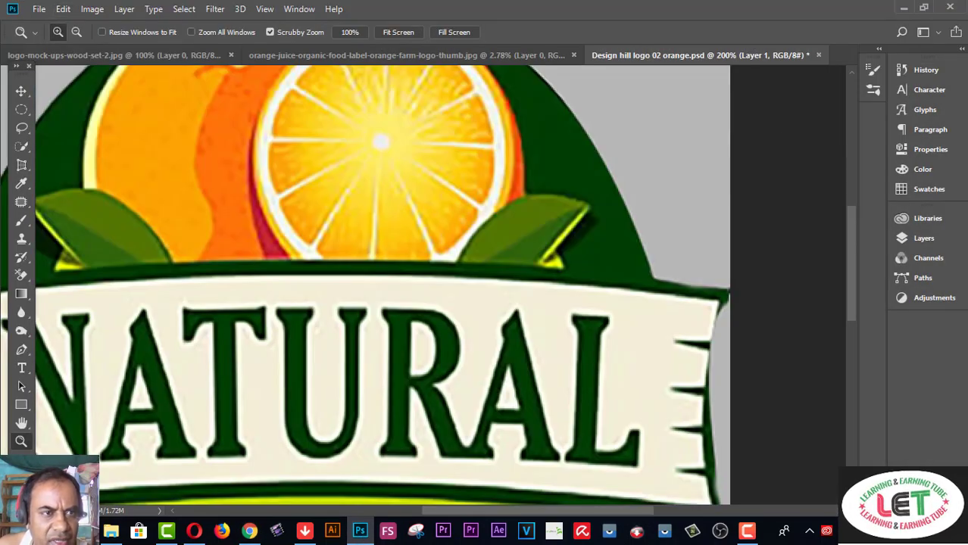
click(39, 12)
click(42, 37)
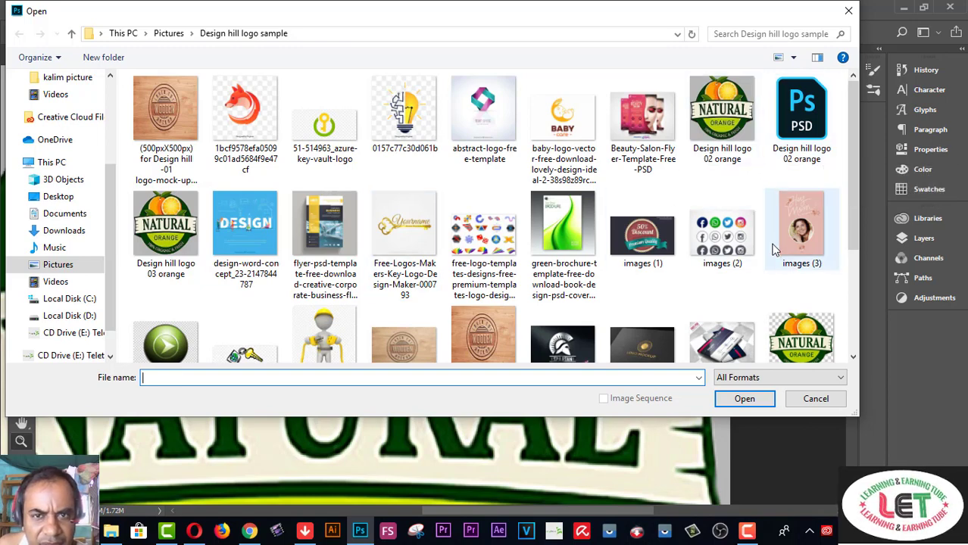
scroll(774, 249, down, 1)
click(727, 303)
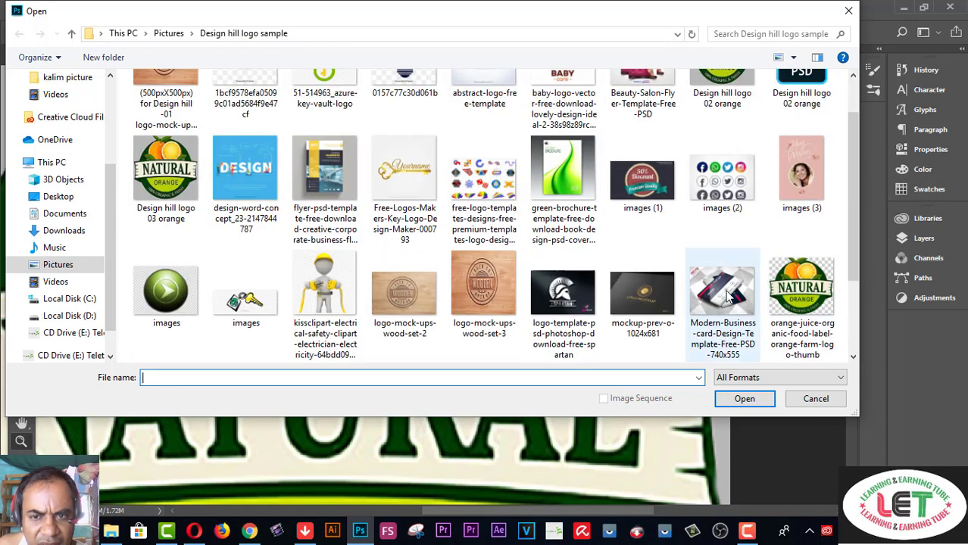
click(744, 397)
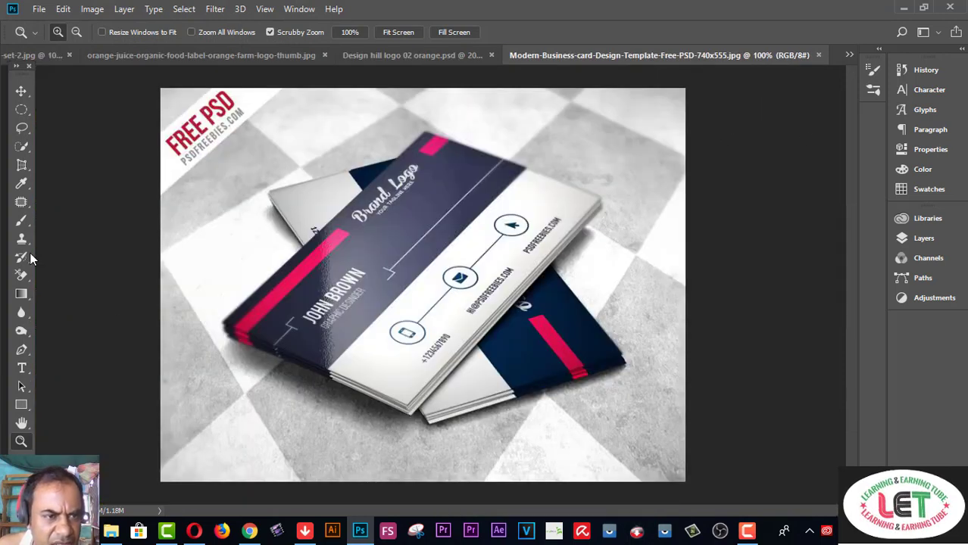
- Switch to the Perspective Crop Tool, draw a first crop box, then discard it
right_click(22, 171)
click(59, 178)
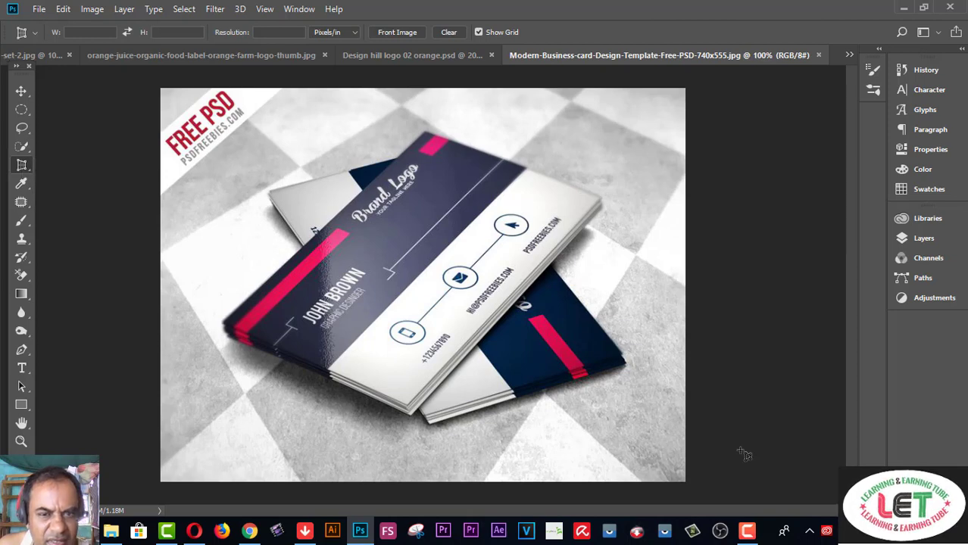
mouse_move(221, 141)
mouse_down()
mouse_move(431, 379)
mouse_move(223, 177)
mouse_move(221, 142)
mouse_up()
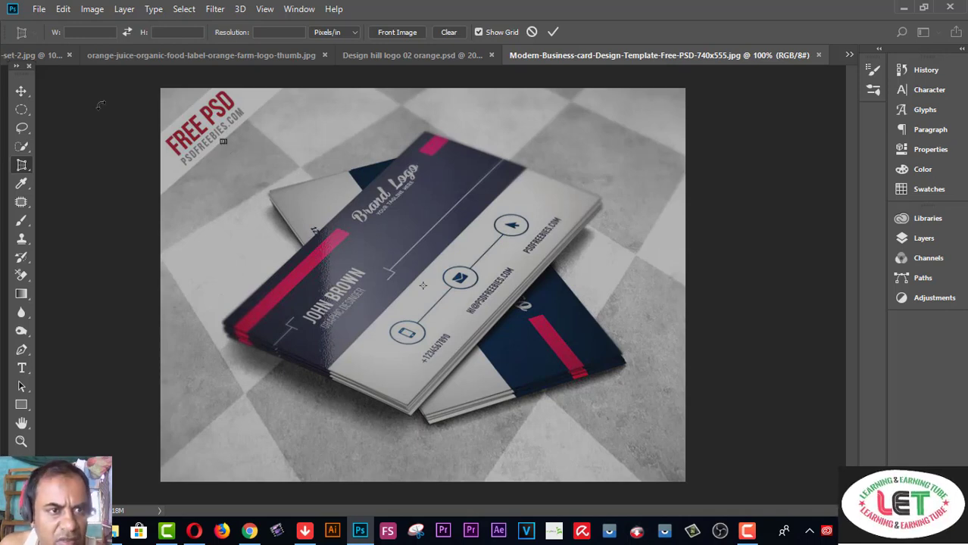
click(22, 91)
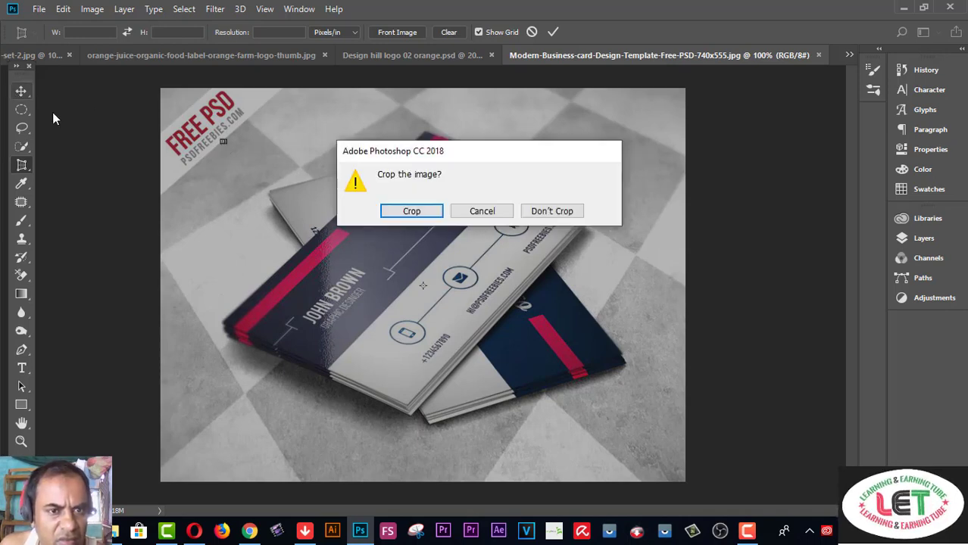
click(552, 211)
- Draw a perspective crop around the cards, skewing its top edge and corners, and apply the crop
click(21, 167)
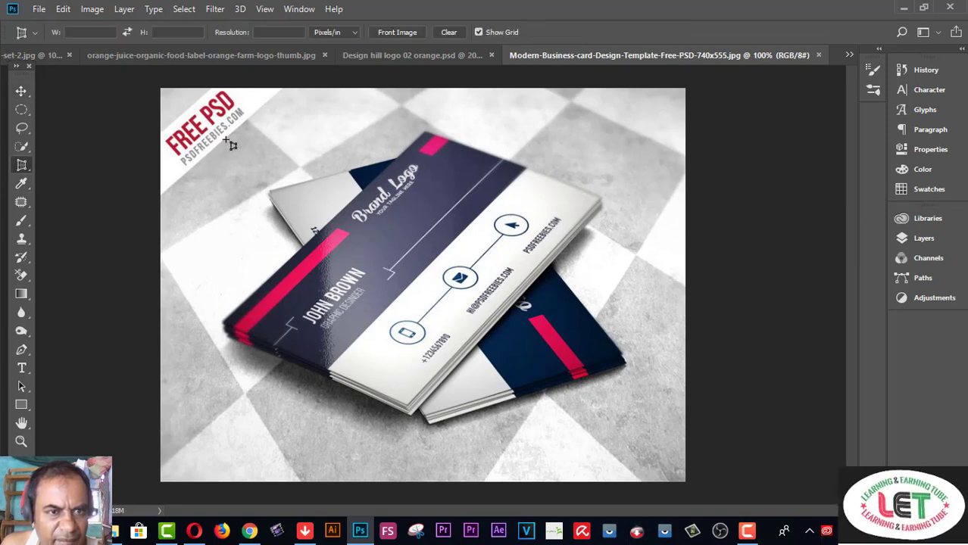
drag(225, 140, 632, 435)
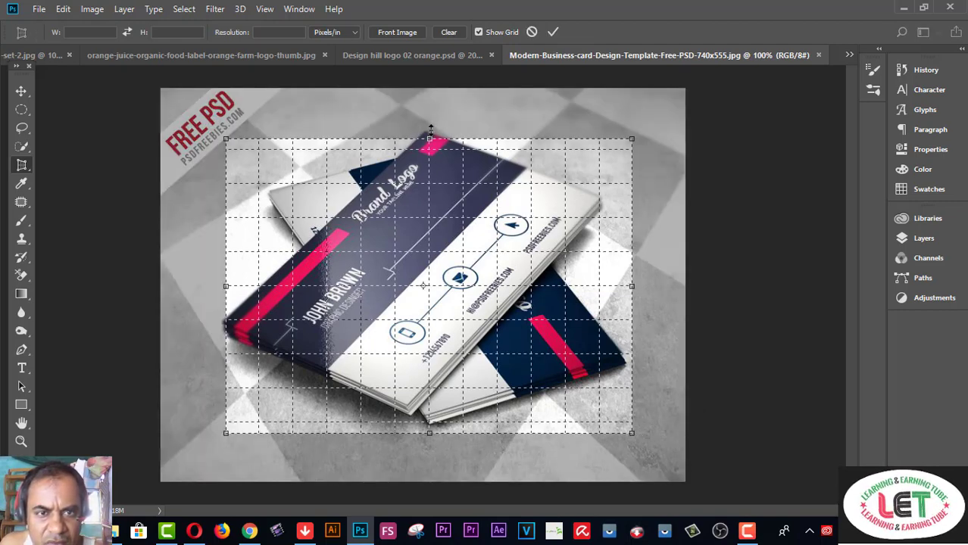
drag(431, 130, 431, 124)
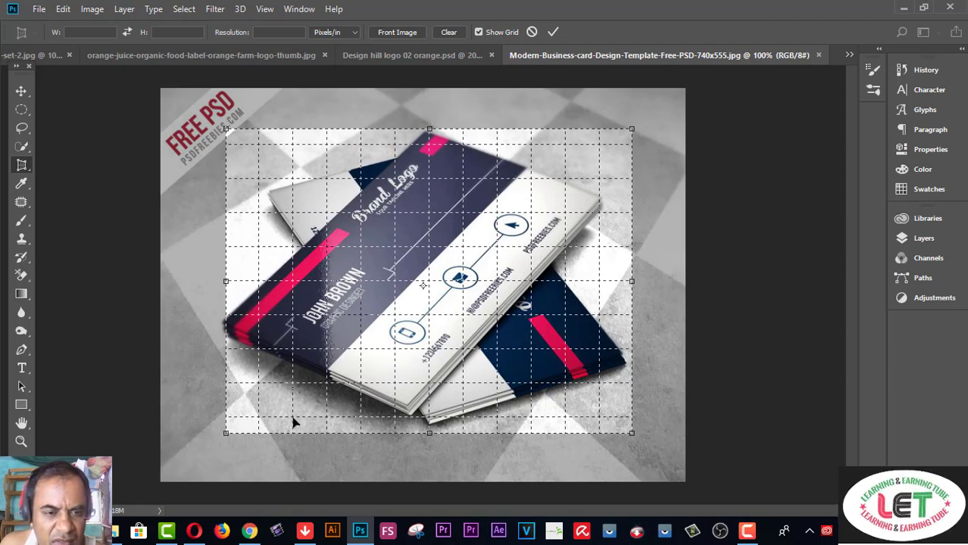
drag(227, 433, 209, 438)
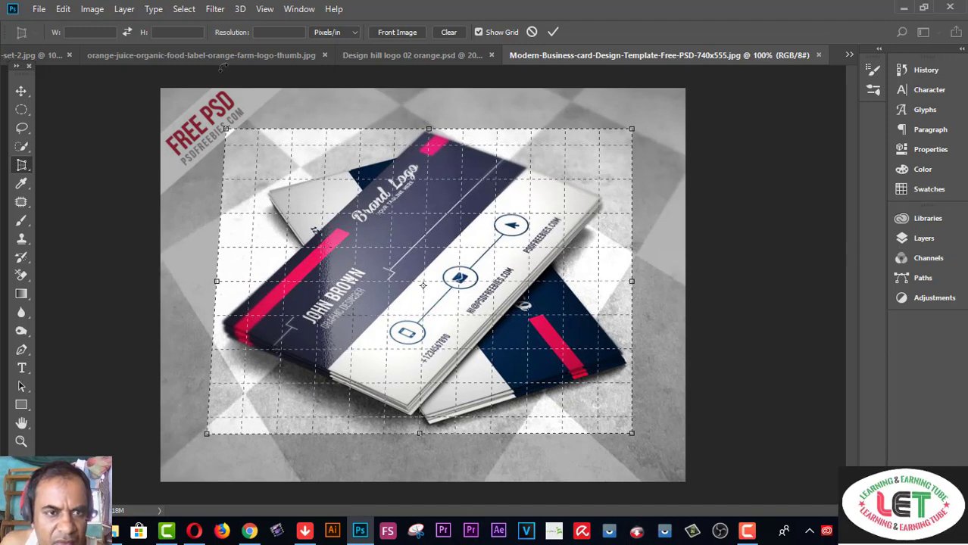
drag(225, 130, 237, 129)
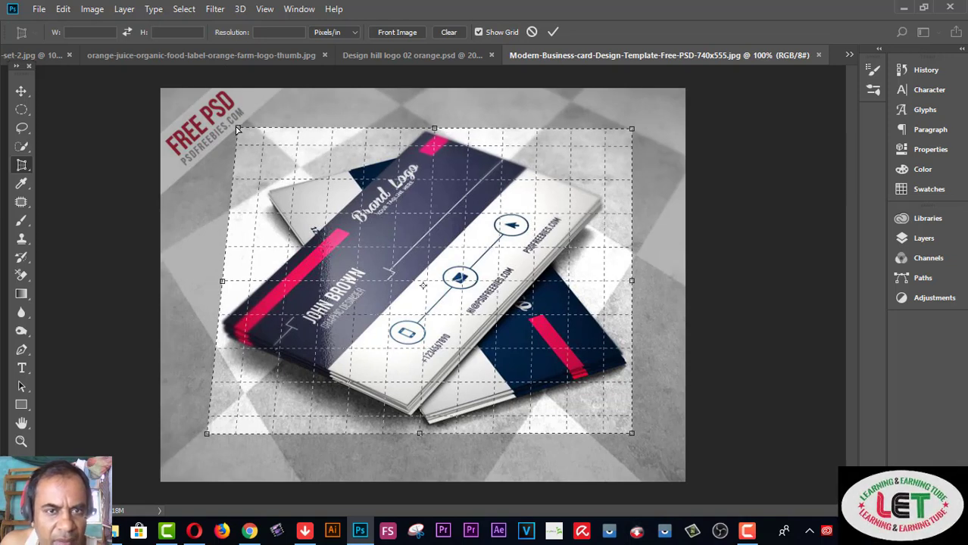
click(22, 91)
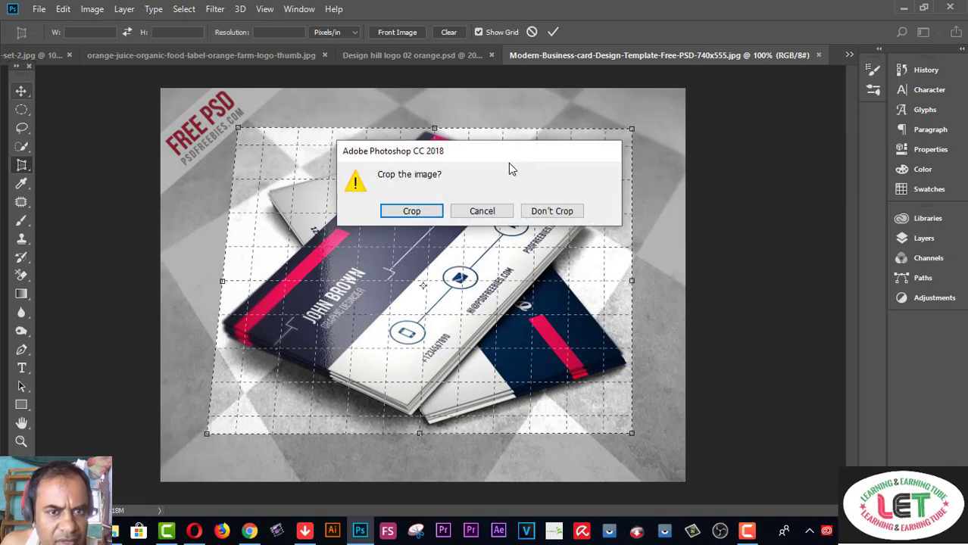
click(412, 212)
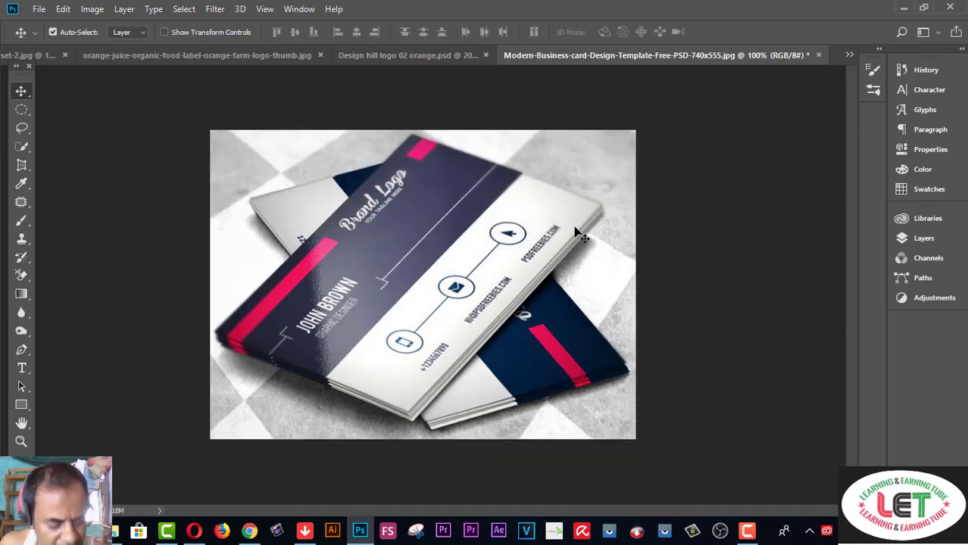
- Resize the business card image to 600 × 600 px
key(ctrl+alt+i)
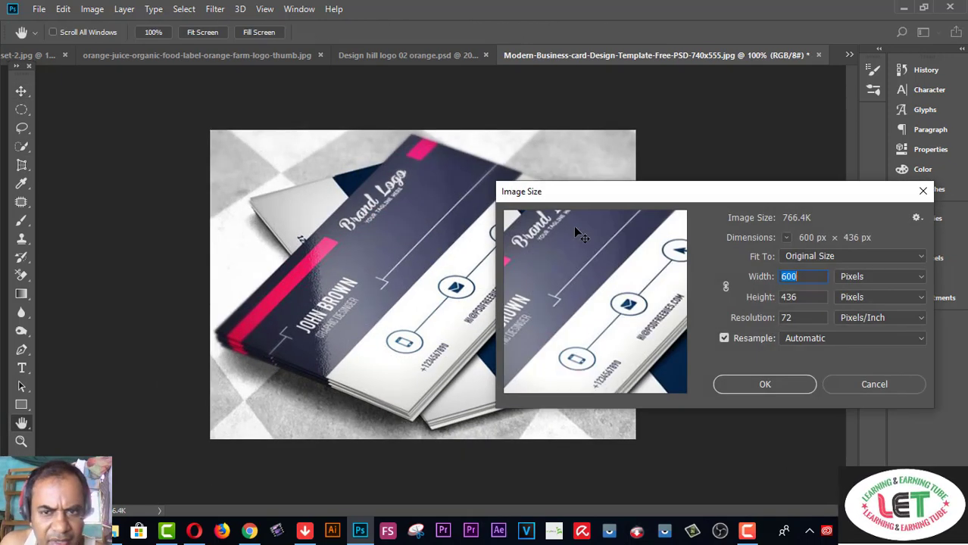
drag(798, 301, 781, 300)
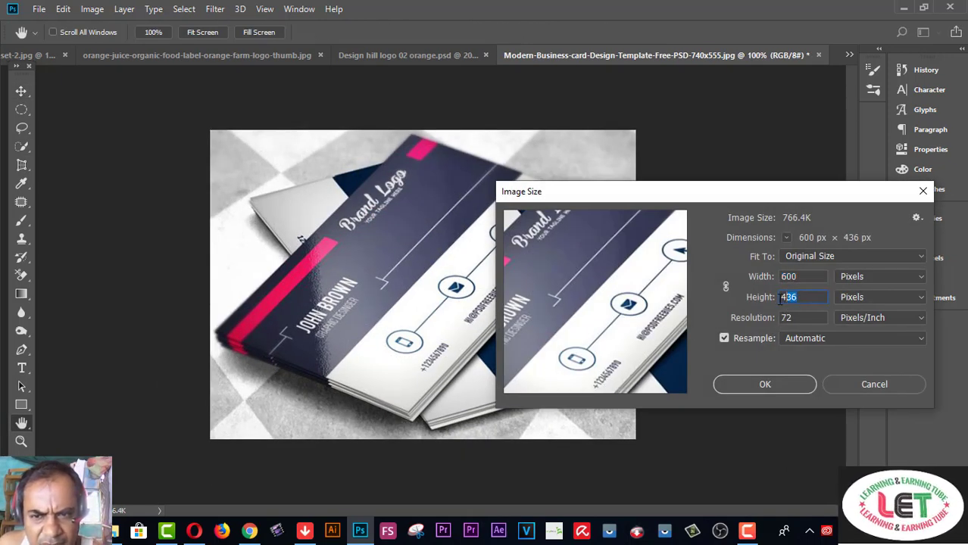
text(600)
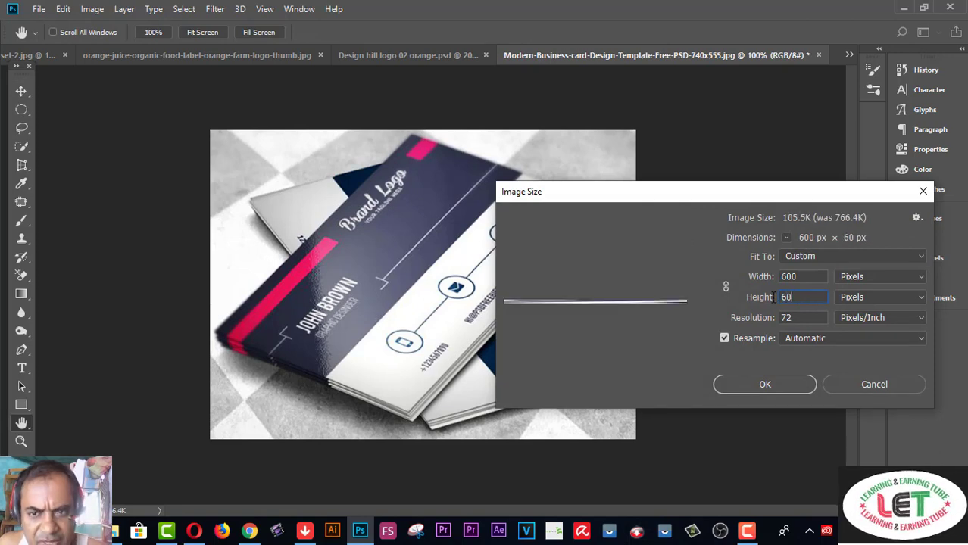
click(765, 384)
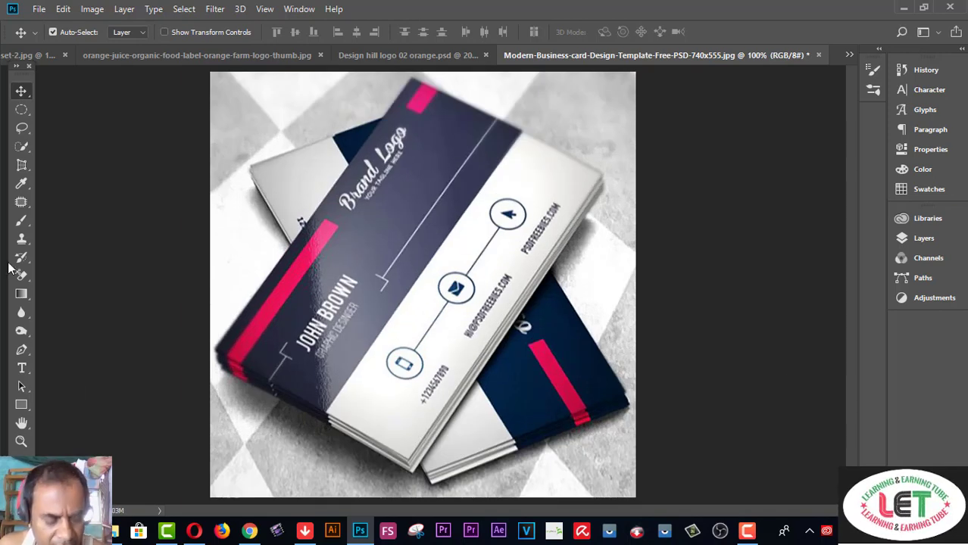
- Shift the midtone colour balance toward red, to +22 Cyan-Red
key(ctrl+b)
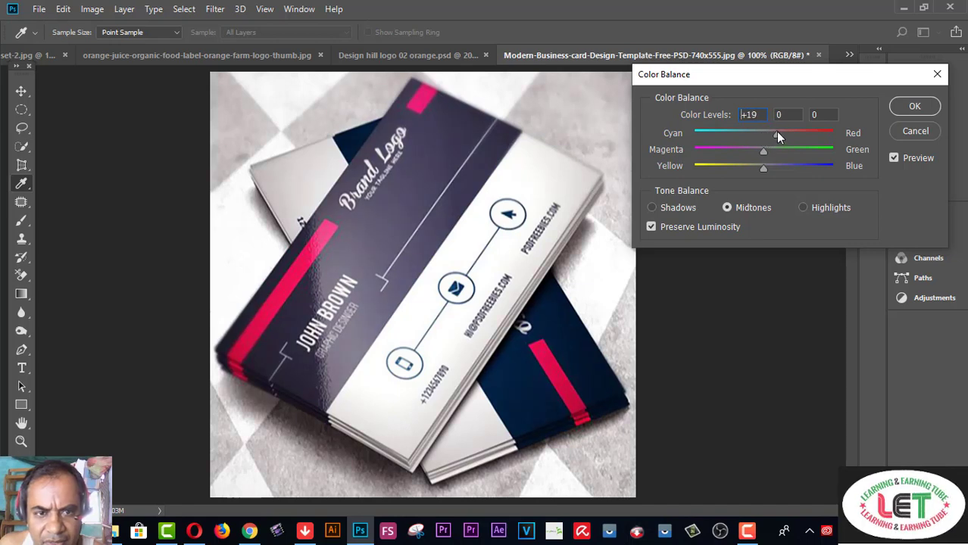
key(Up)
key(Up)
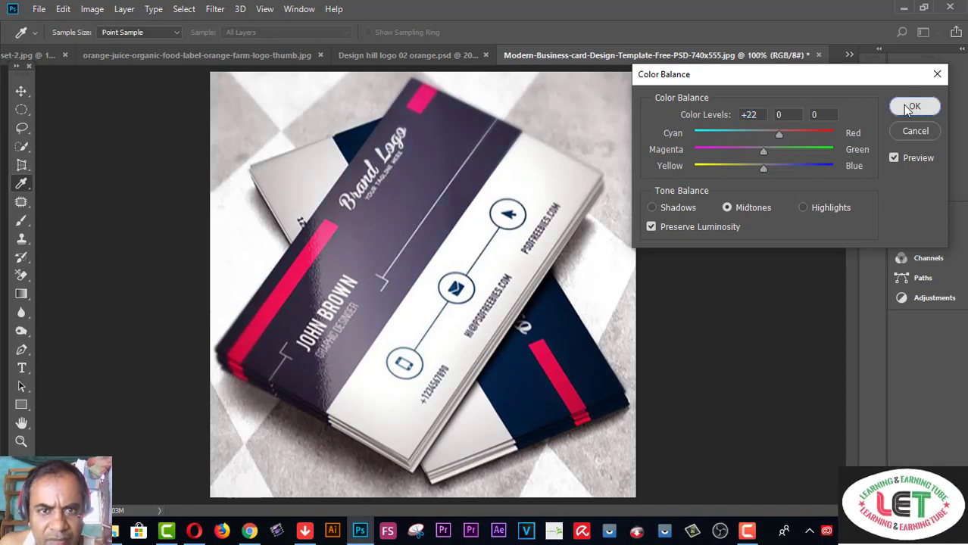
click(914, 106)
- Save the image as JPEG named Modern-Business-card-Design-Template-Free-1
click(33, 8)
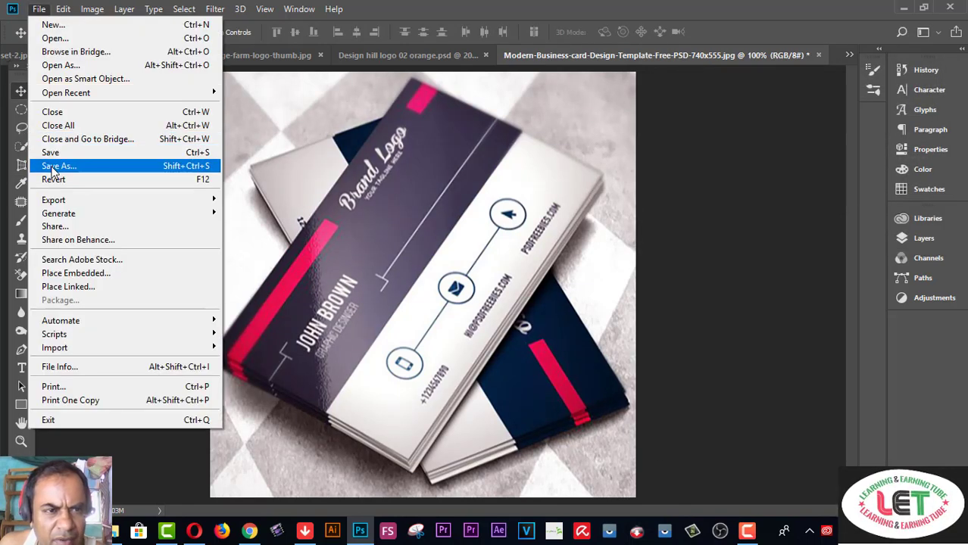
click(51, 166)
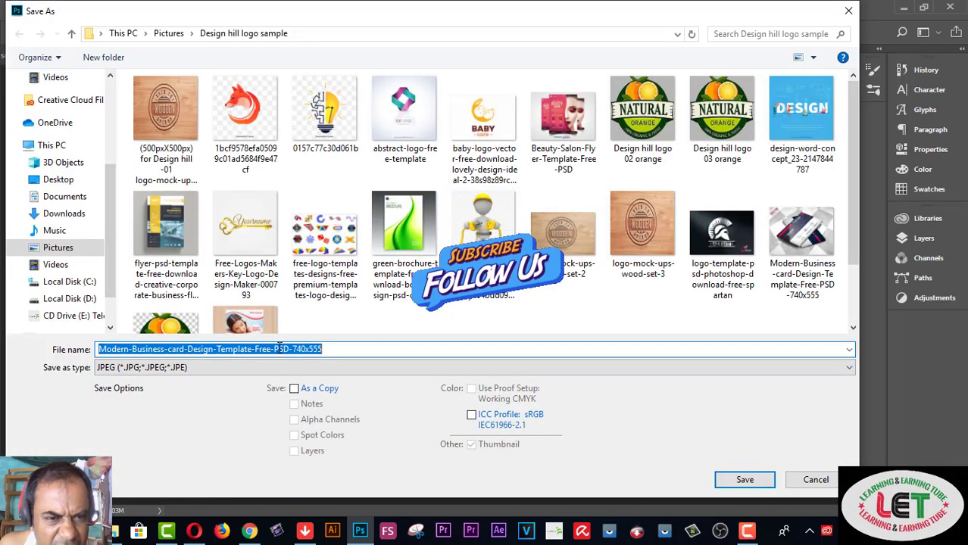
drag(274, 349, 359, 346)
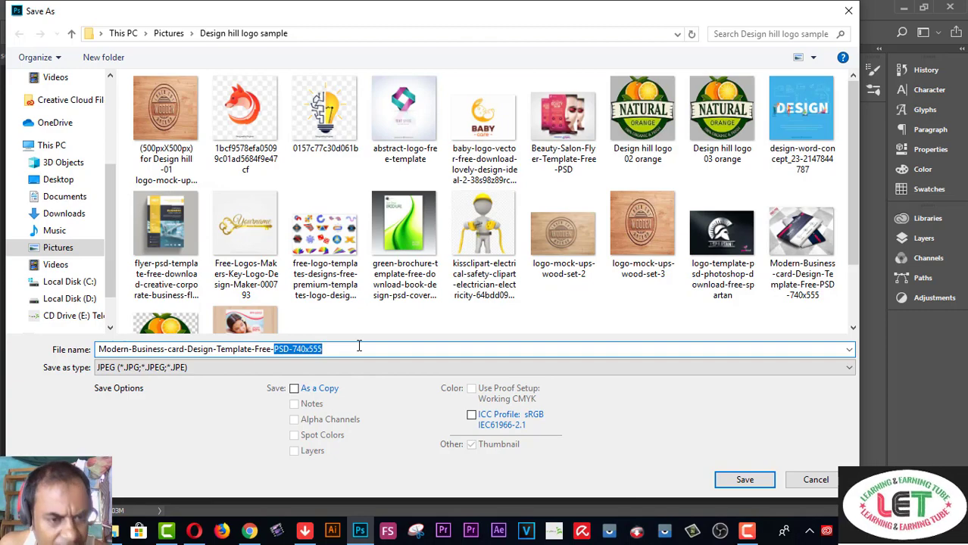
text(1)
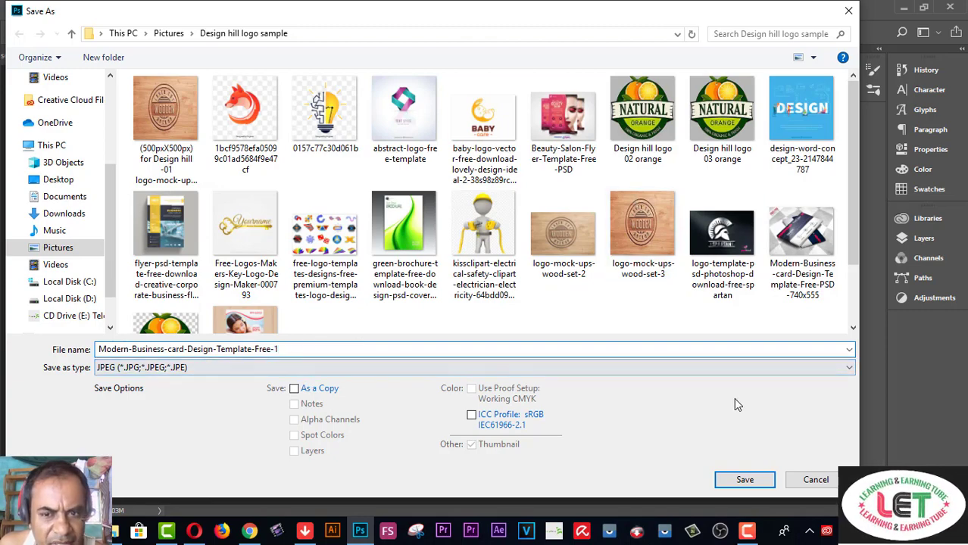
click(740, 482)
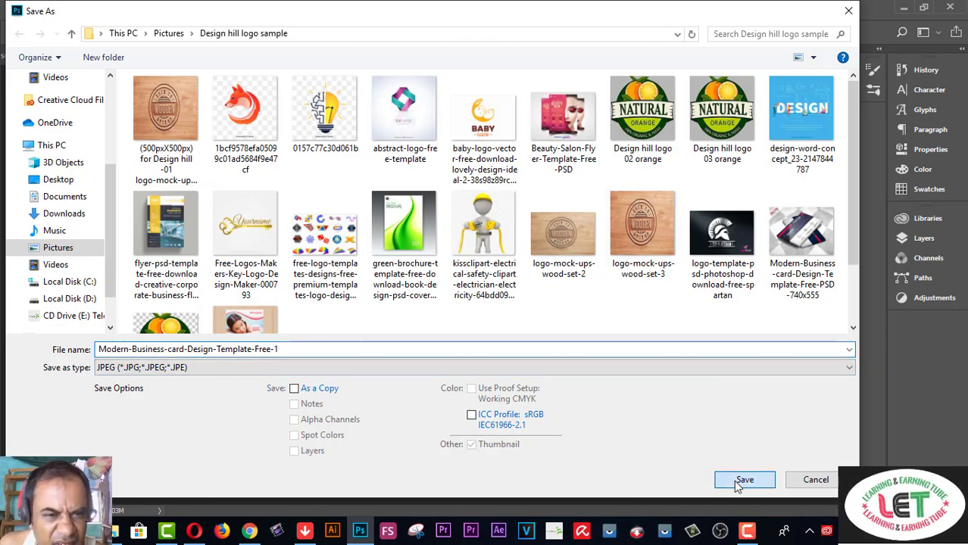
- Accept the JPEG options and upload the business card image as a Designhill service sample
click(568, 131)
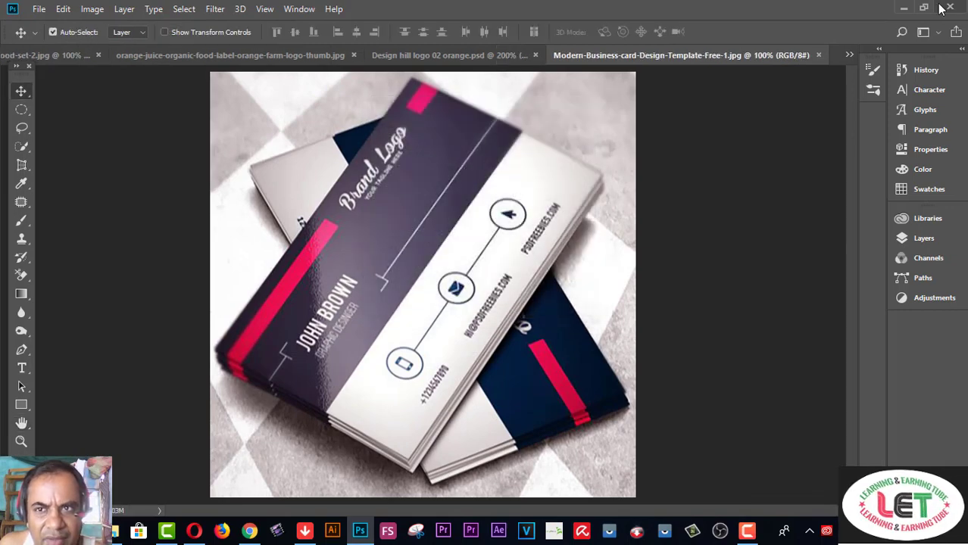
click(905, 10)
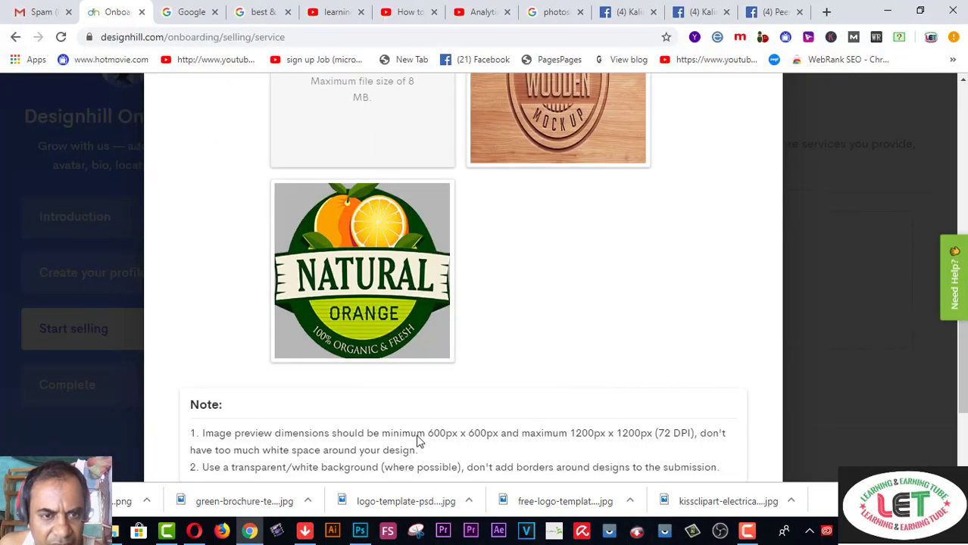
scroll(378, 276, up, 3)
click(377, 281)
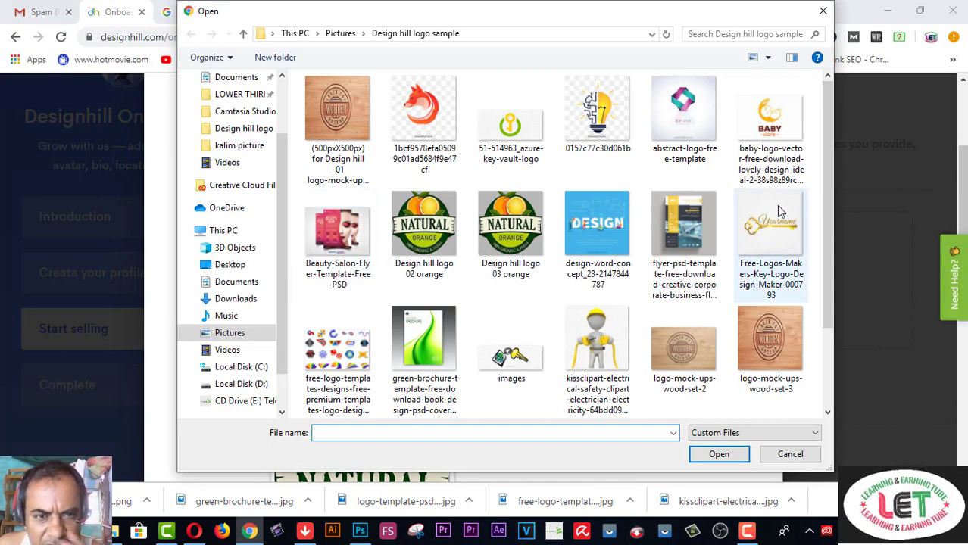
drag(828, 120, 826, 231)
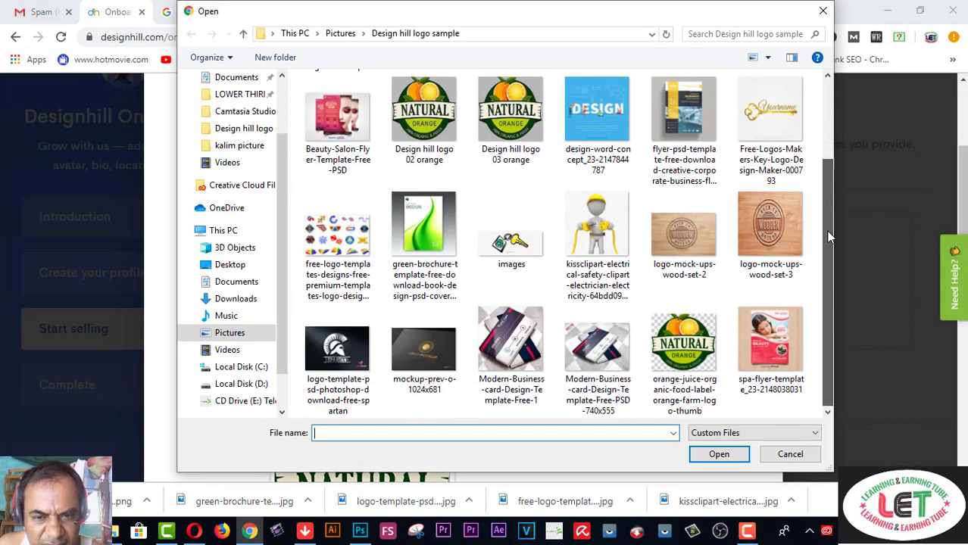
click(511, 349)
click(736, 456)
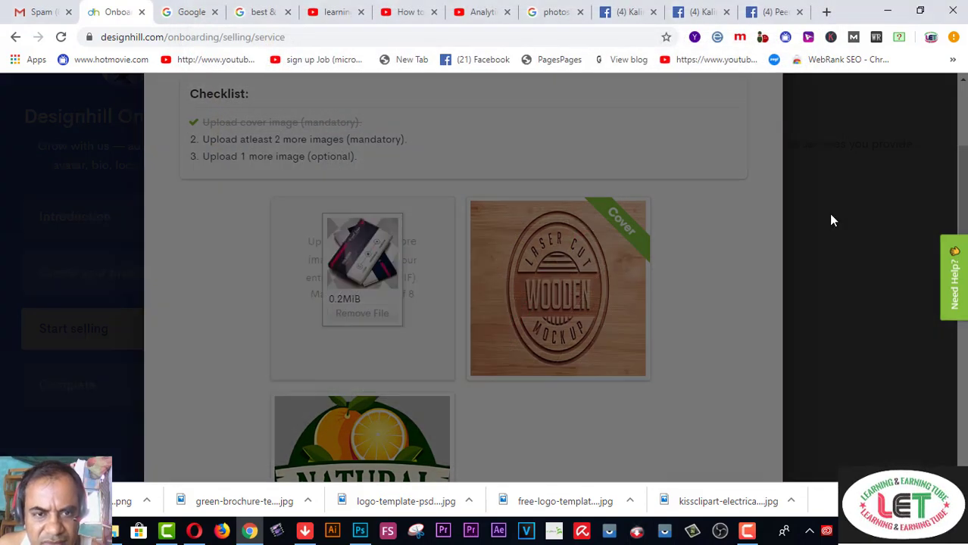
- Widen the preview thumbnail crop to cover the full business card image and save it
drag(661, 414, 693, 446)
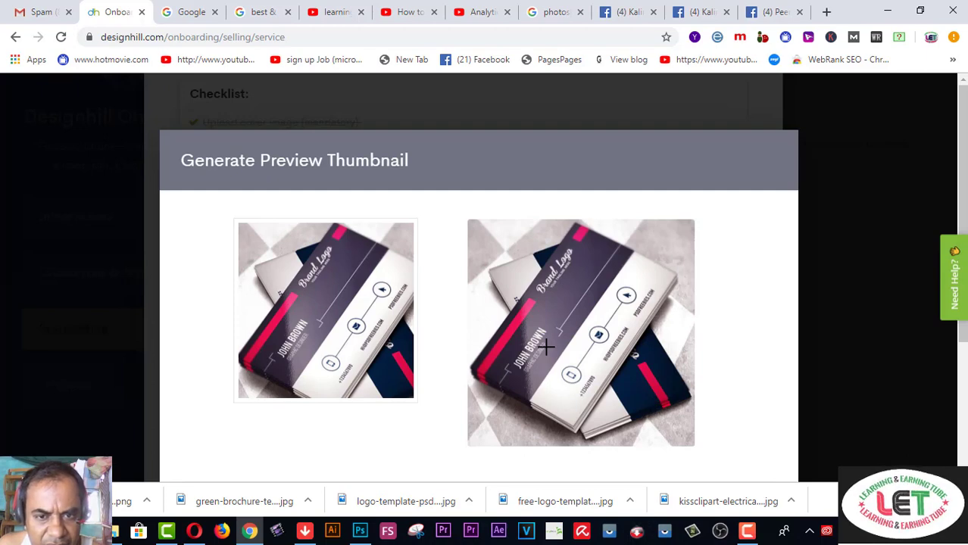
scroll(575, 347, down, 2)
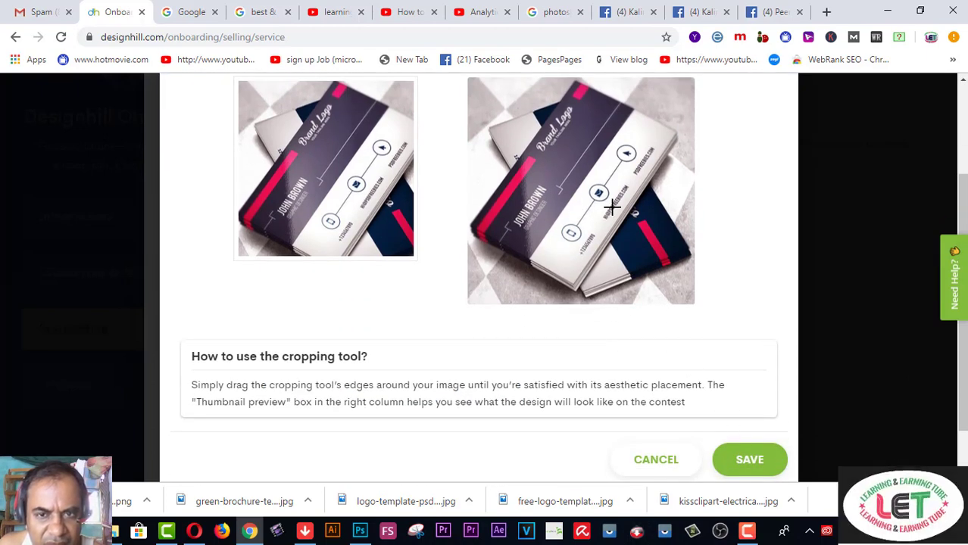
scroll(621, 211, up, 2)
scroll(672, 288, down, 1)
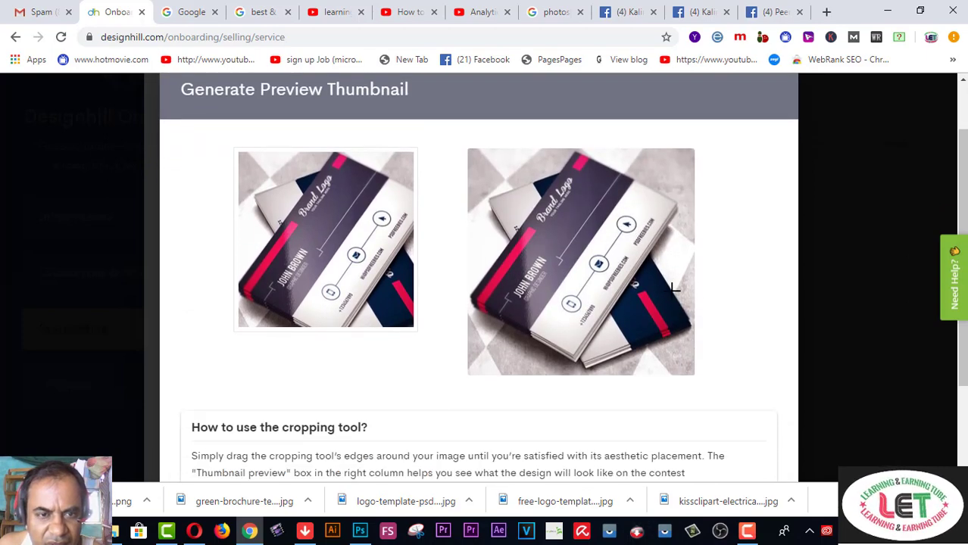
scroll(716, 356, down, 2)
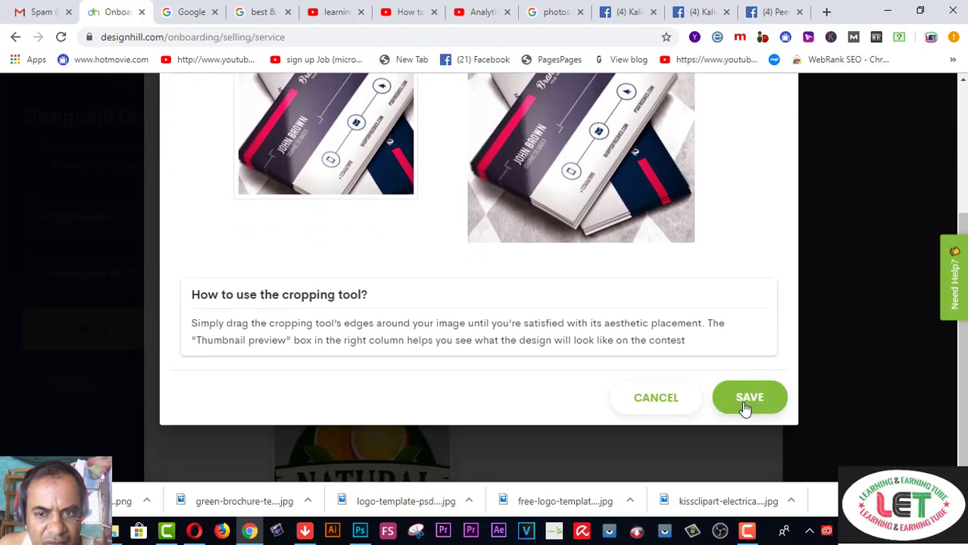
click(747, 404)
scroll(834, 312, down, 1)
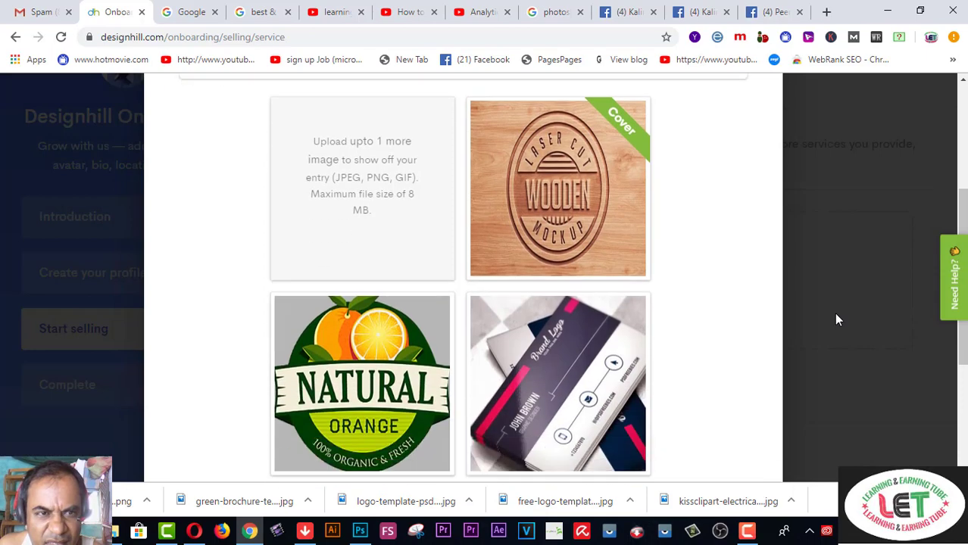
scroll(833, 313, up, 1)
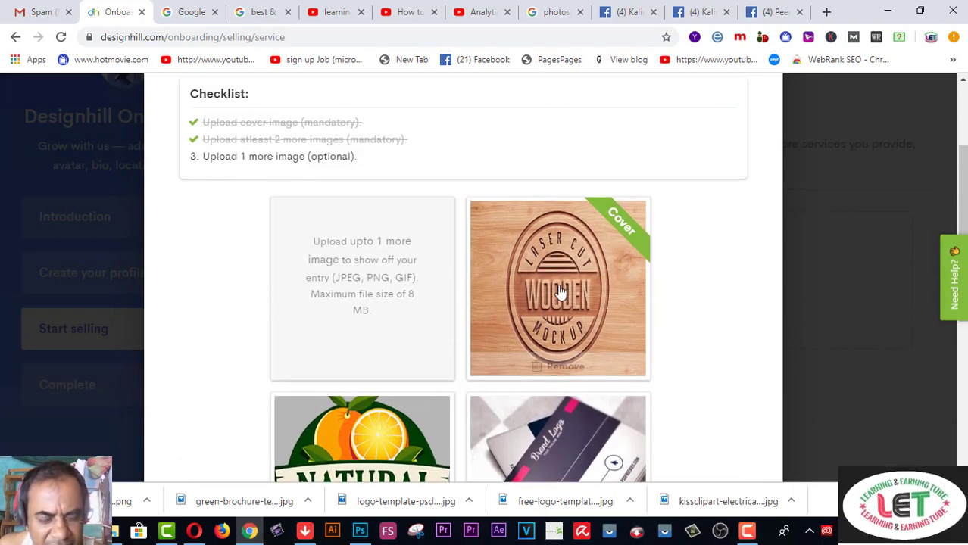
scroll(554, 308, down, 3)
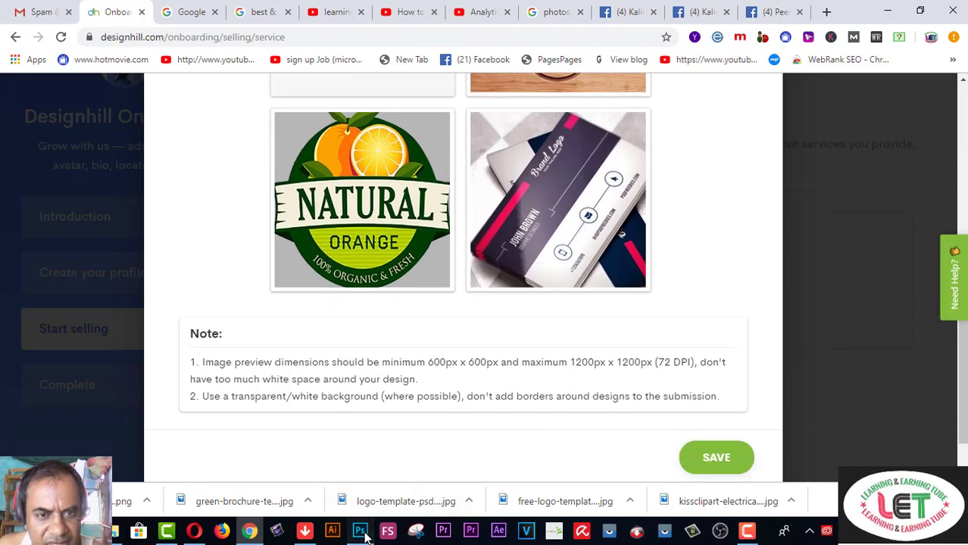
click(359, 531)
- Open the corporate business flyer template image in Photoshop
click(40, 9)
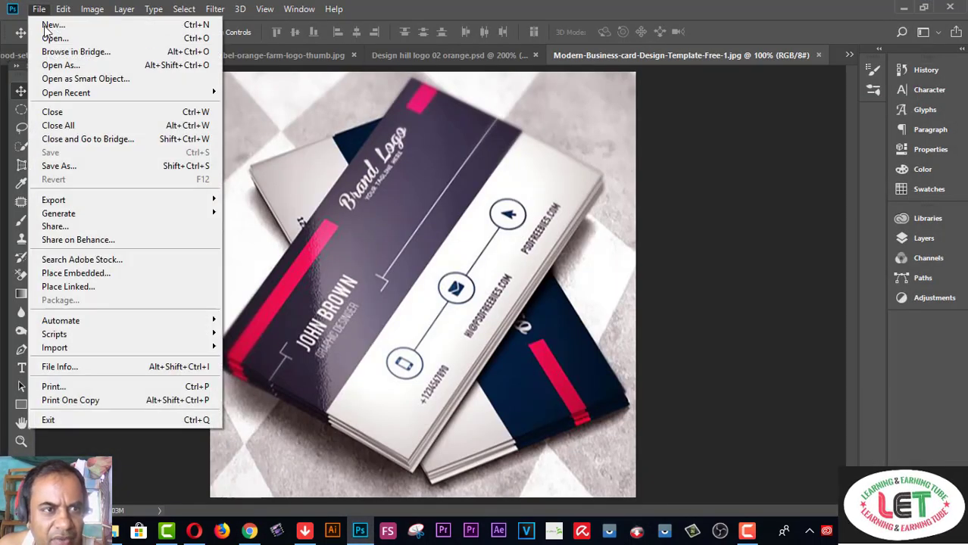
click(47, 36)
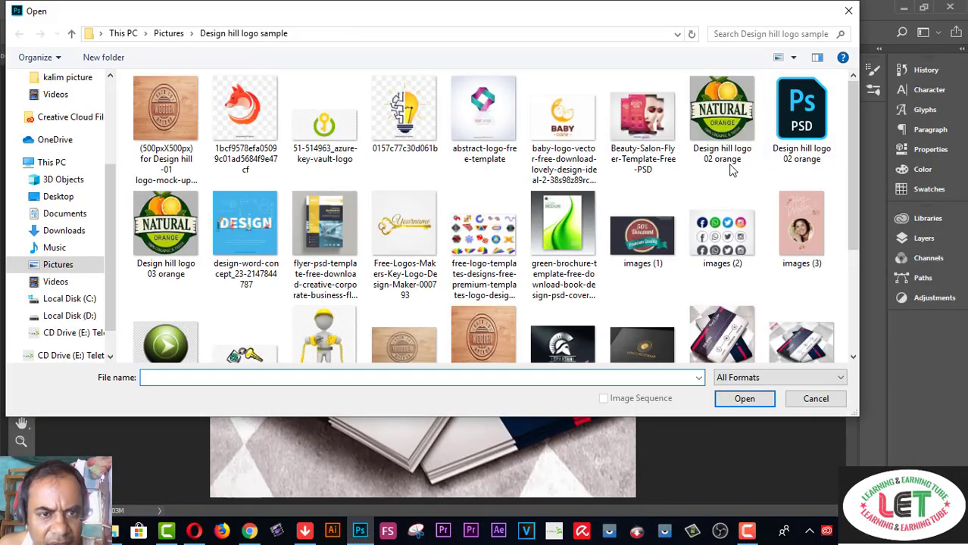
click(327, 229)
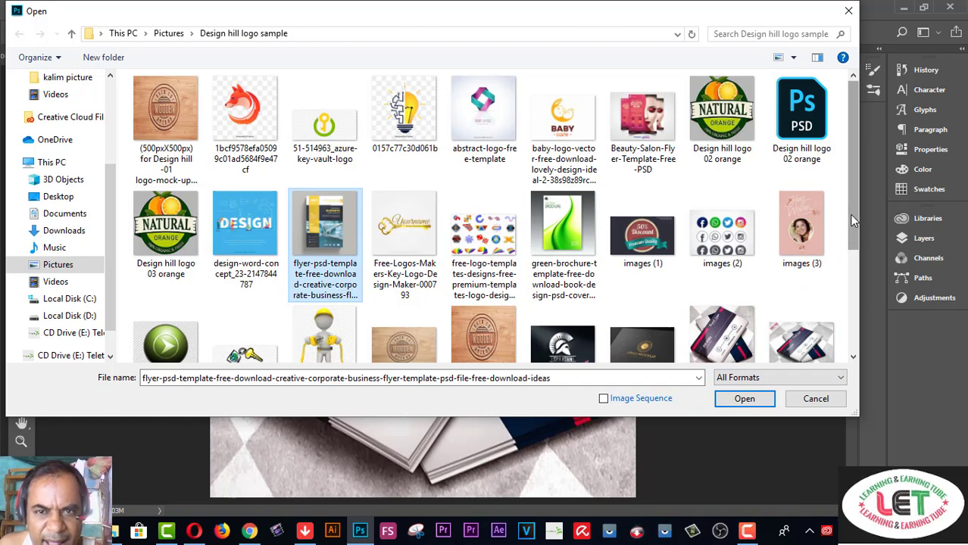
mouse_move(848, 215)
mouse_down()
mouse_move(851, 305)
mouse_move(860, 229)
mouse_up()
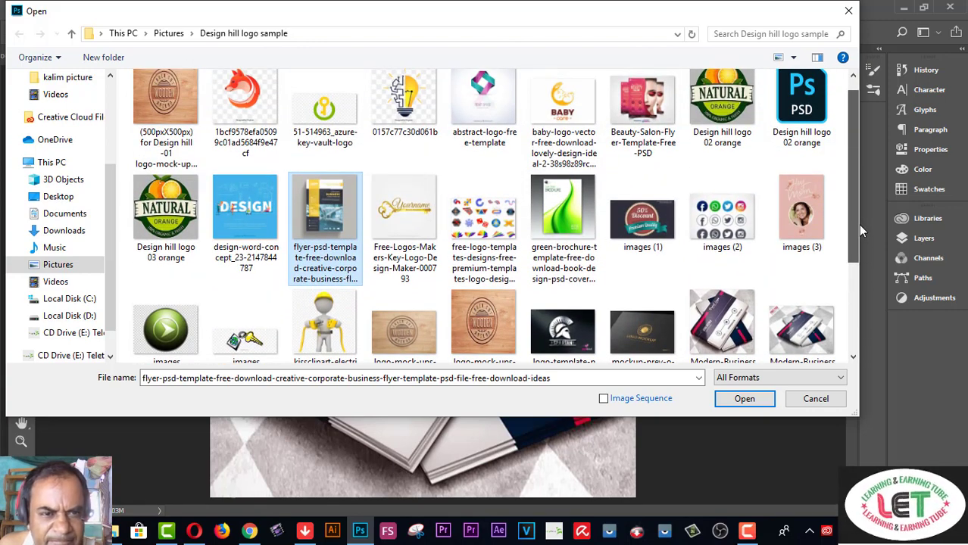
click(733, 398)
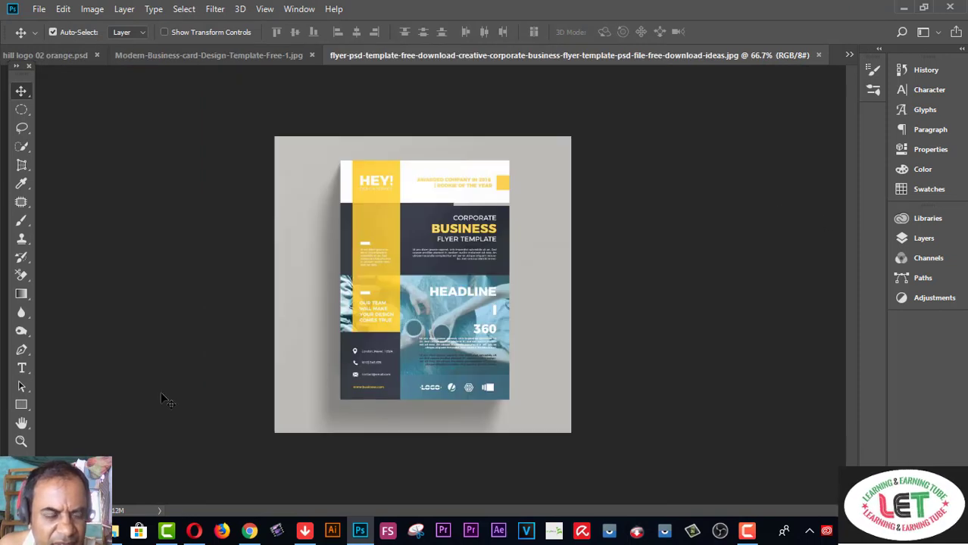
- Perspective-crop the image tightly around the flyer, trimming away the grey backdrop
click(20, 168)
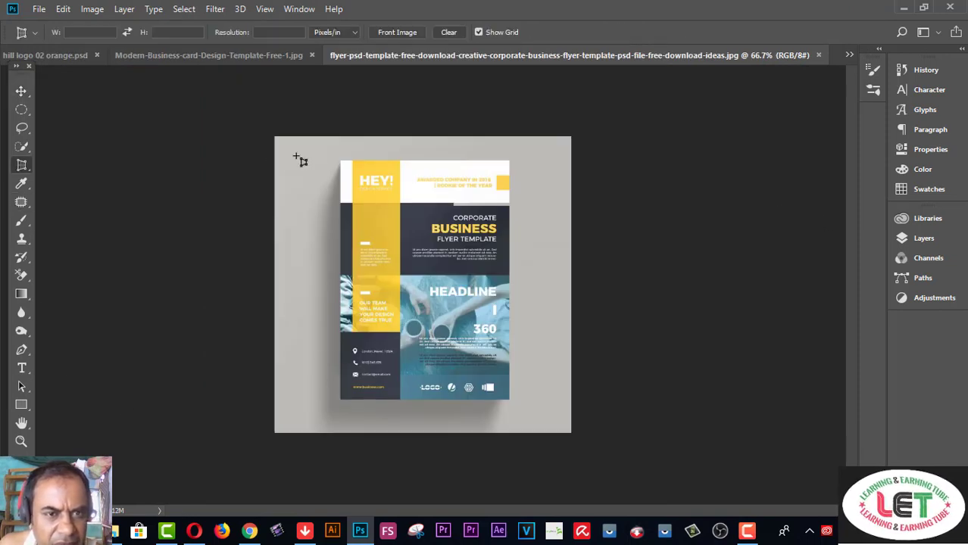
drag(324, 154, 520, 412)
click(22, 92)
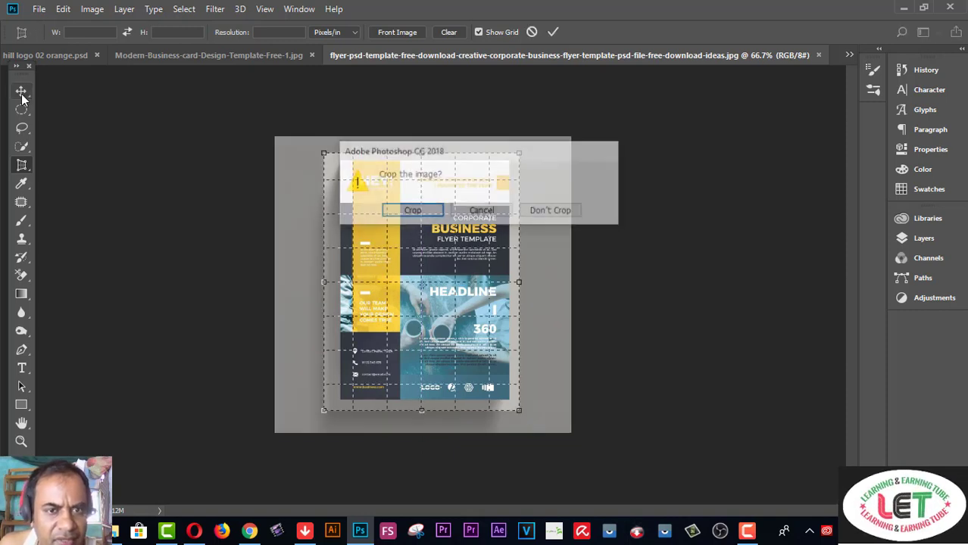
click(412, 210)
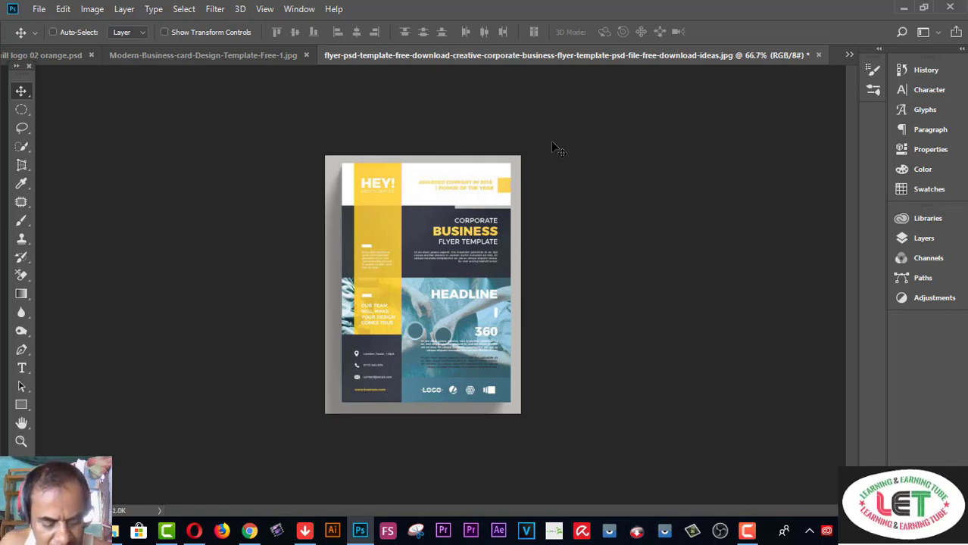
- Resize the flyer to 600 px wide by 600 px high
key(ctrl+alt+i)
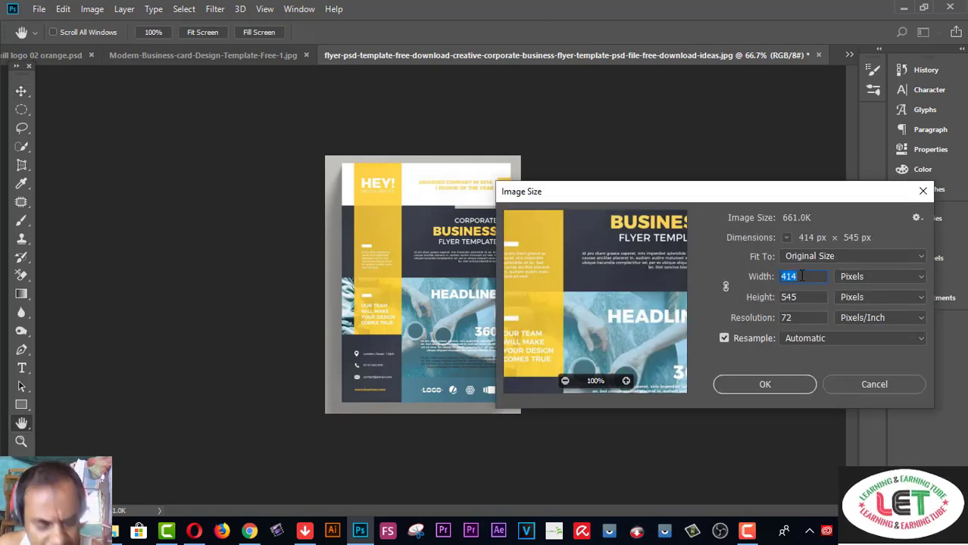
text(5)
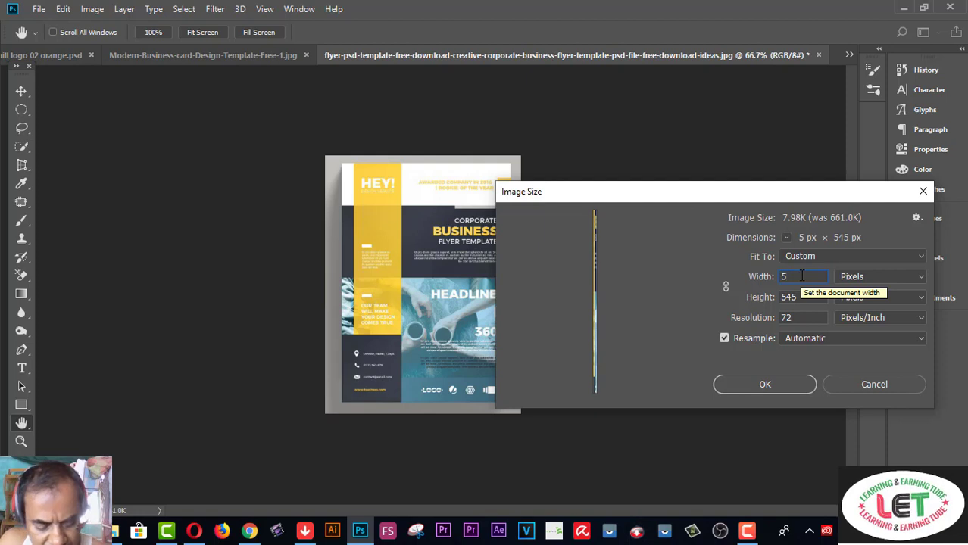
key(BackSpace)
text(600)
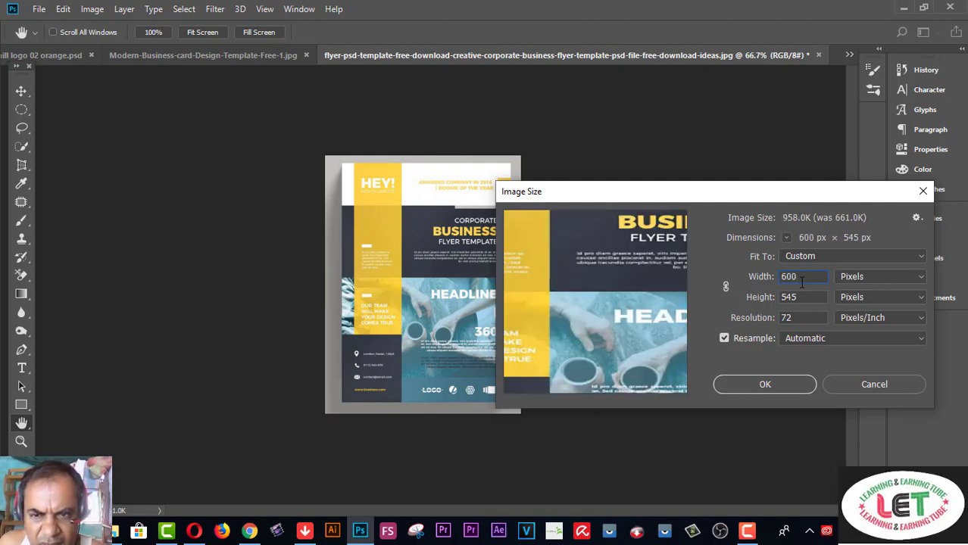
key(Tab)
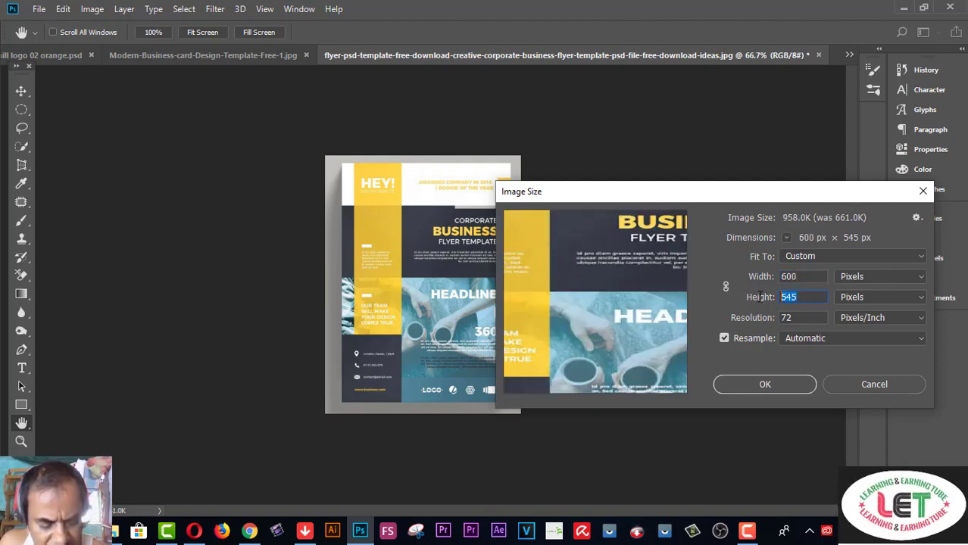
text(600)
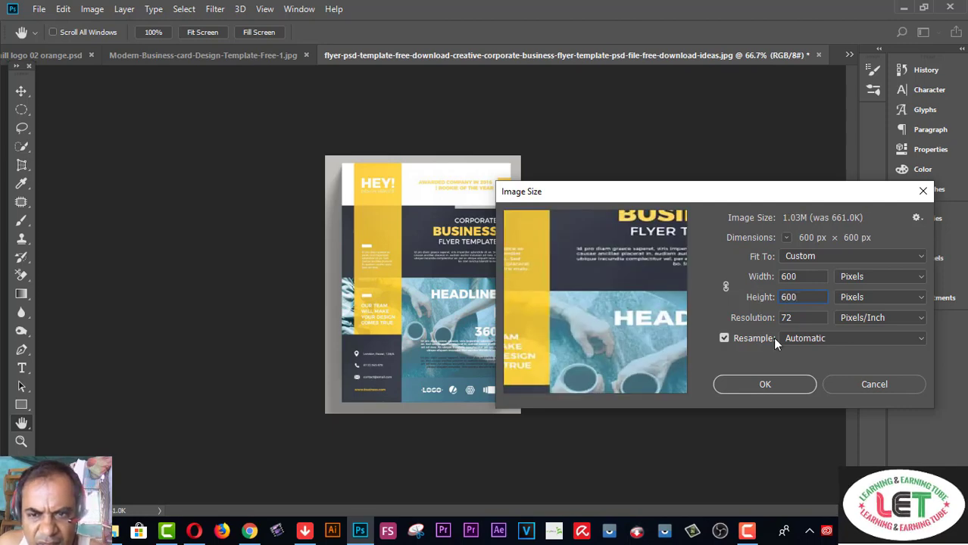
click(765, 384)
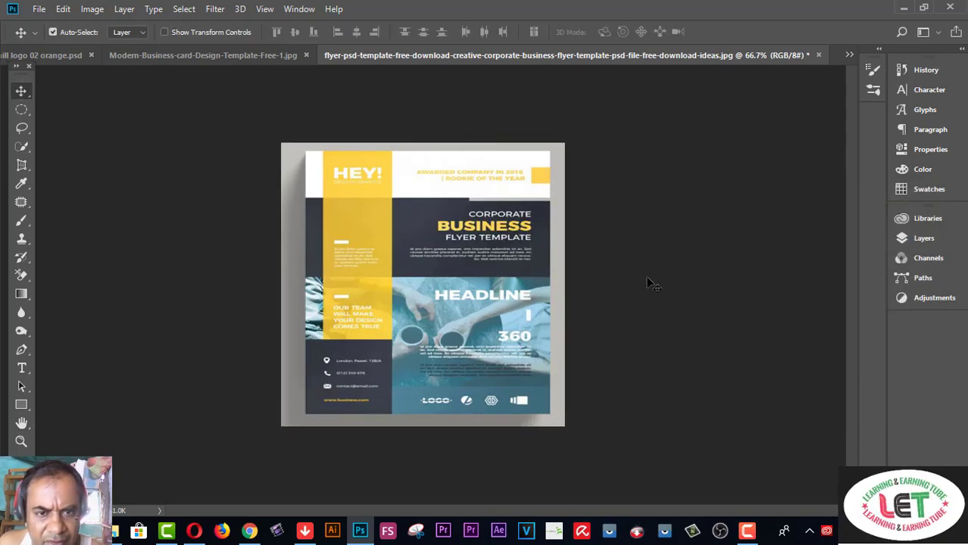
- Nudge the flyer's midtone colour balance slightly toward red
key(ctrl+b)
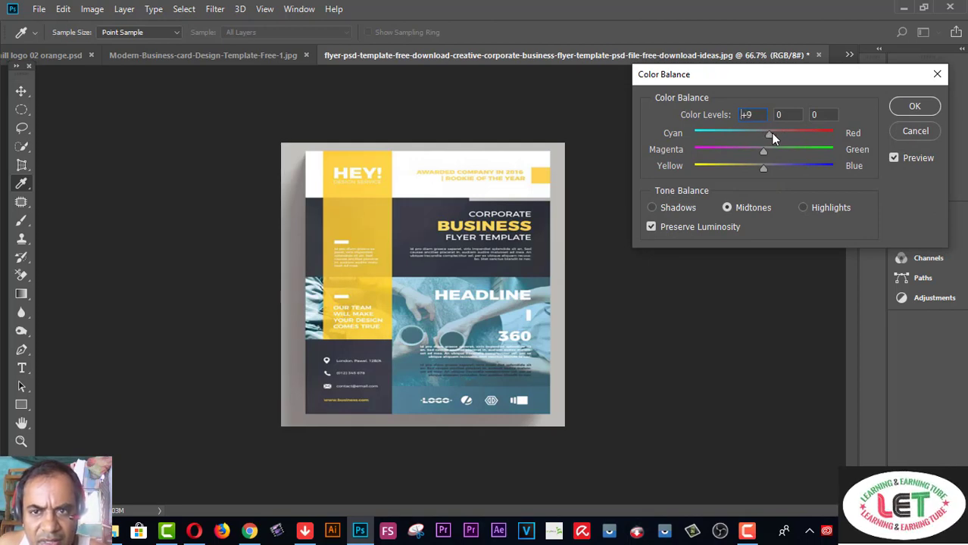
drag(772, 134, 774, 135)
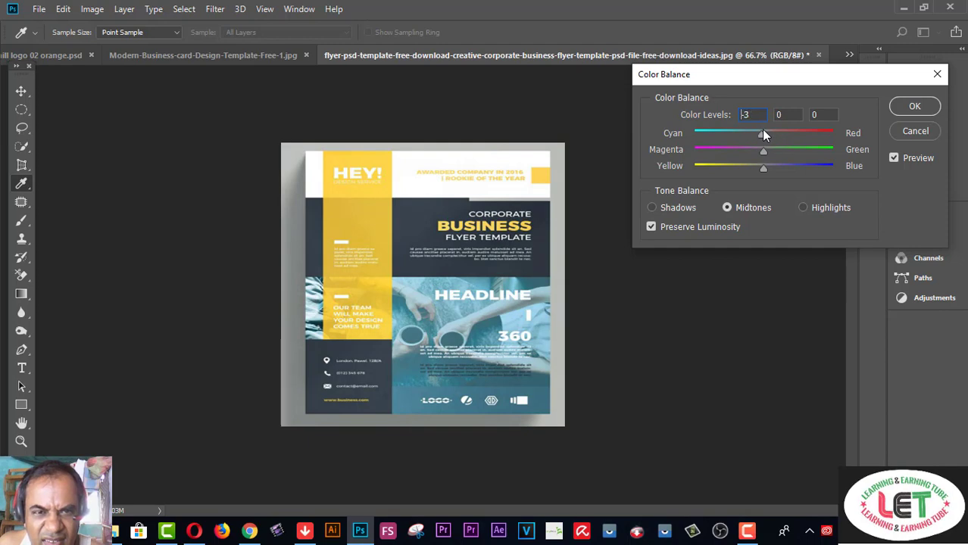
click(913, 105)
- Start saving the flyer under a new name, selecting the end of the file name
click(40, 9)
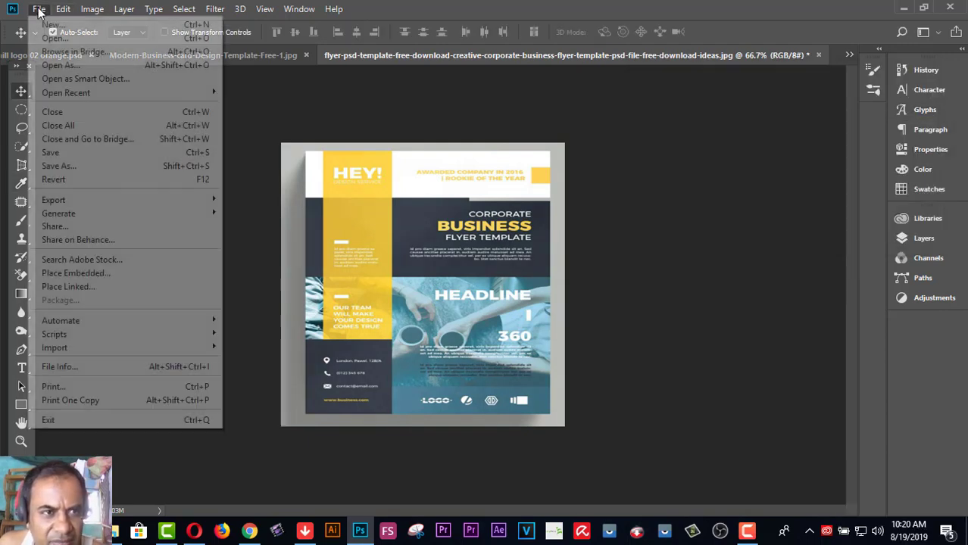
click(58, 165)
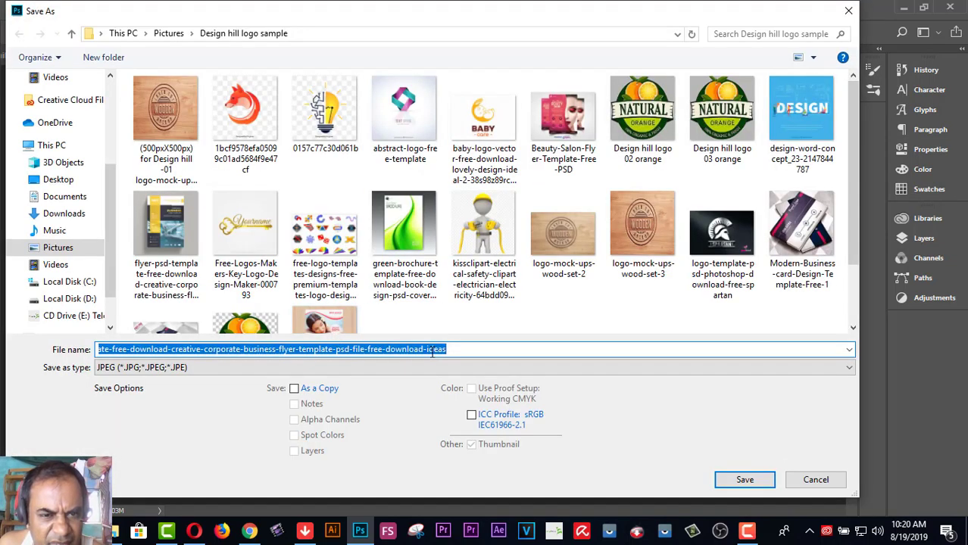
click(469, 349)
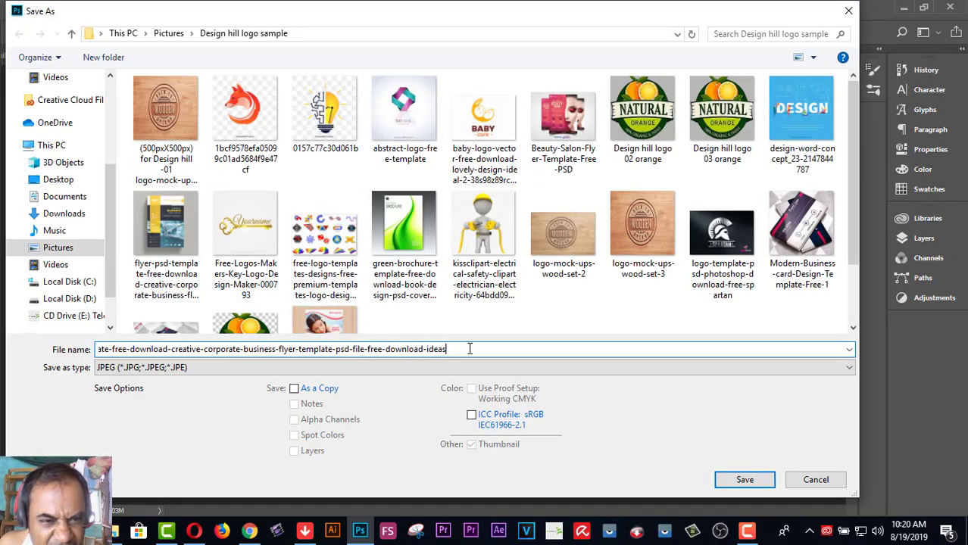
drag(449, 349, 320, 349)
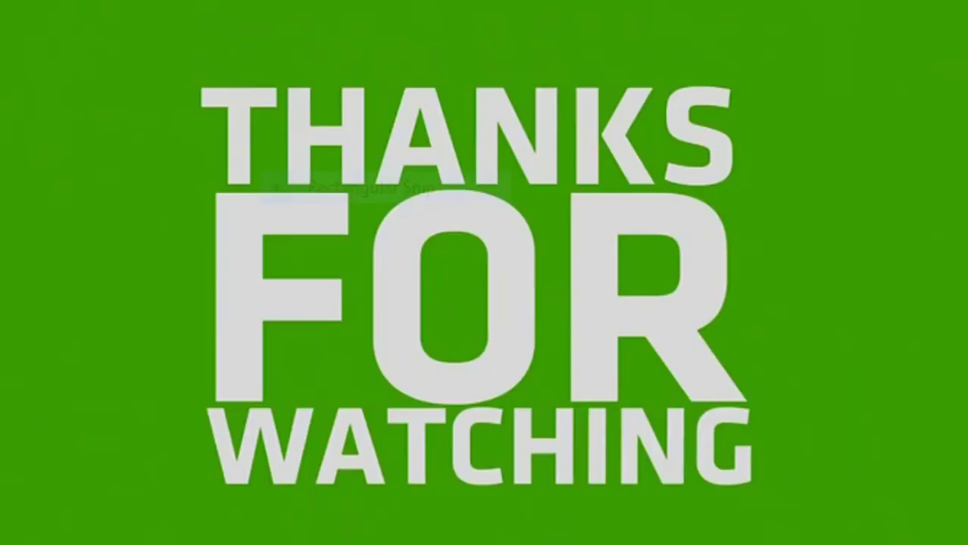